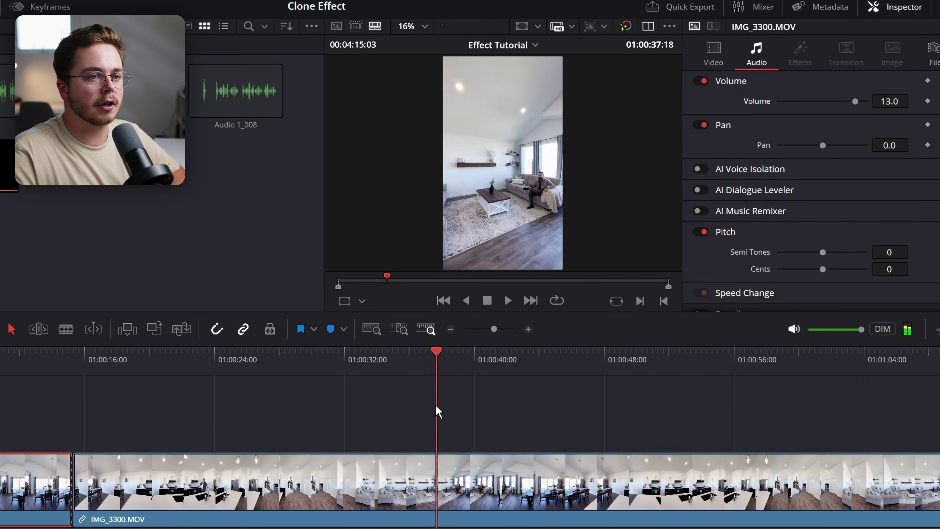
Split the second IMG_3300.MOV clip at 01:00:34:10 and delete the section before the cut, leaving a gap
drag(431, 408, 384, 415)
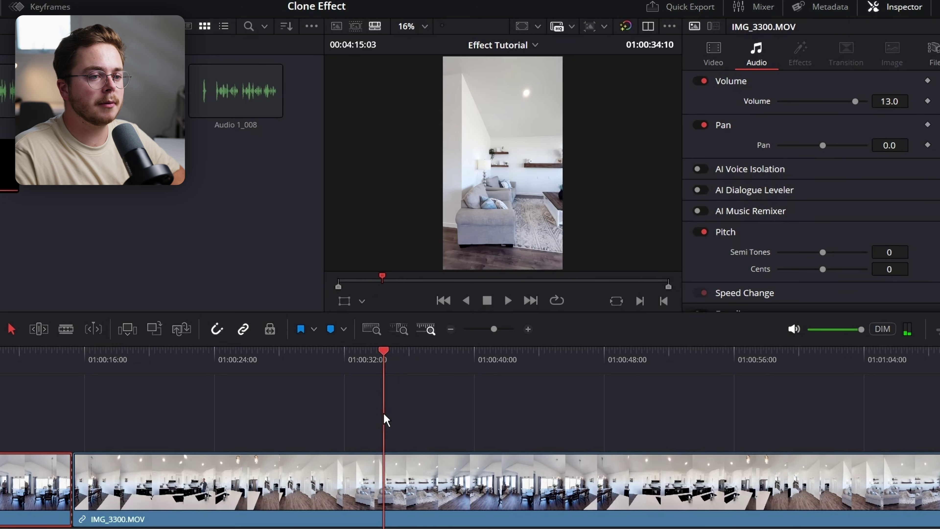
key(ctrl+b)
key(BackSpace)
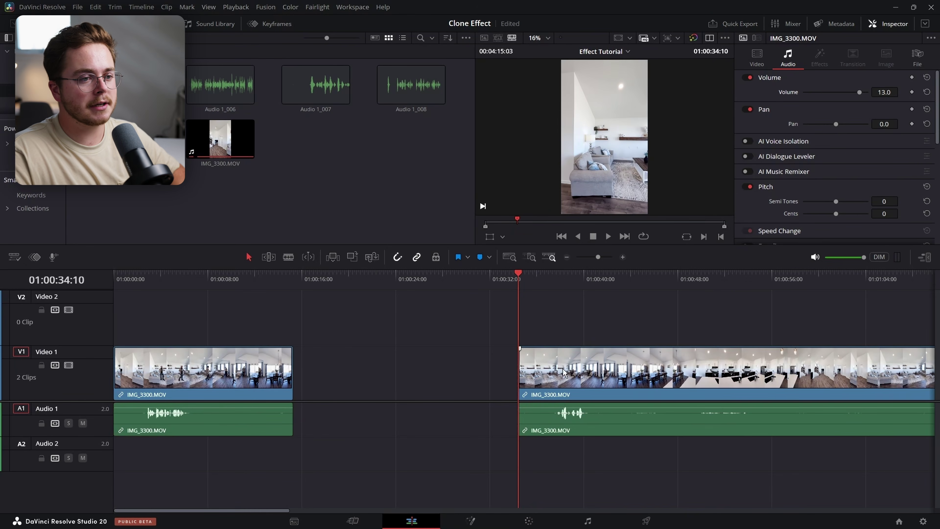
Split the remaining clip at 01:00:45:10 and move the section before the cut to Video 2, starting about 3.4 seconds into the first clip
drag(526, 290, 599, 301)
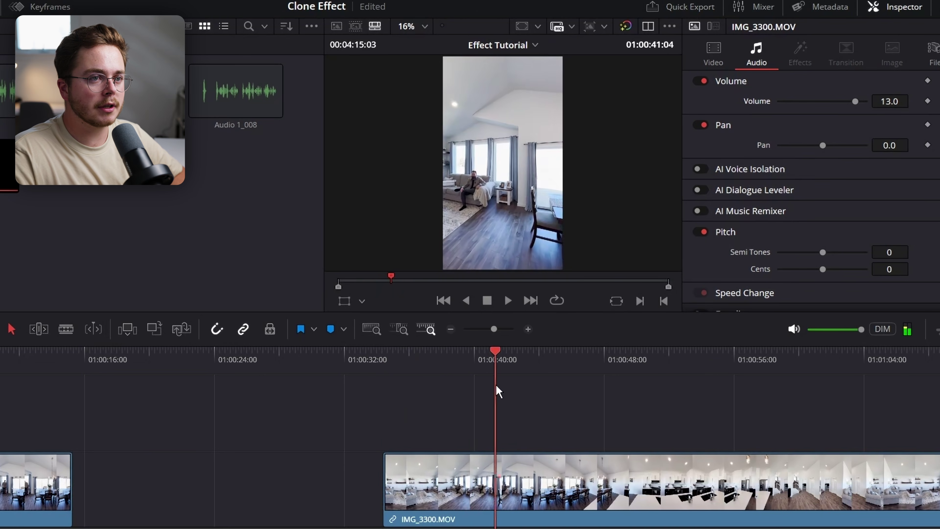
drag(499, 391, 564, 400)
key(ctrl+b)
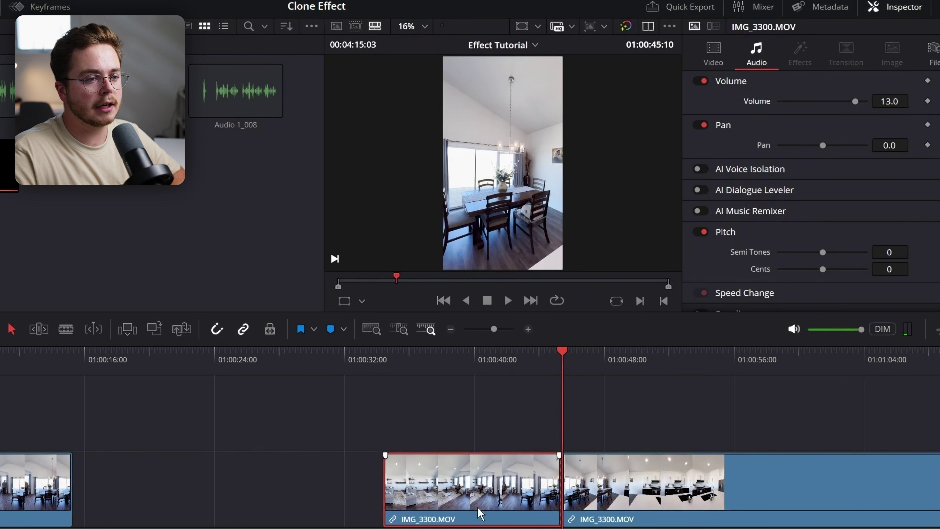
drag(479, 510, 331, 433)
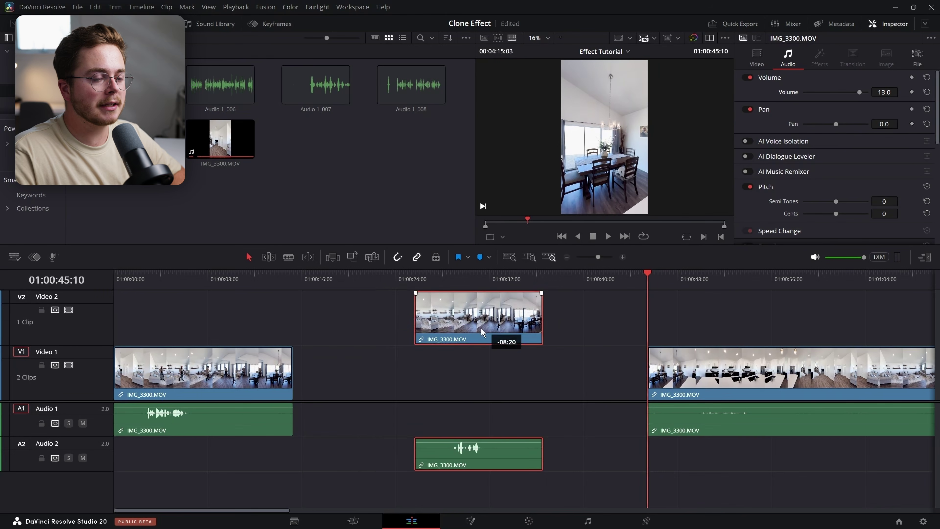
drag(482, 332, 275, 330)
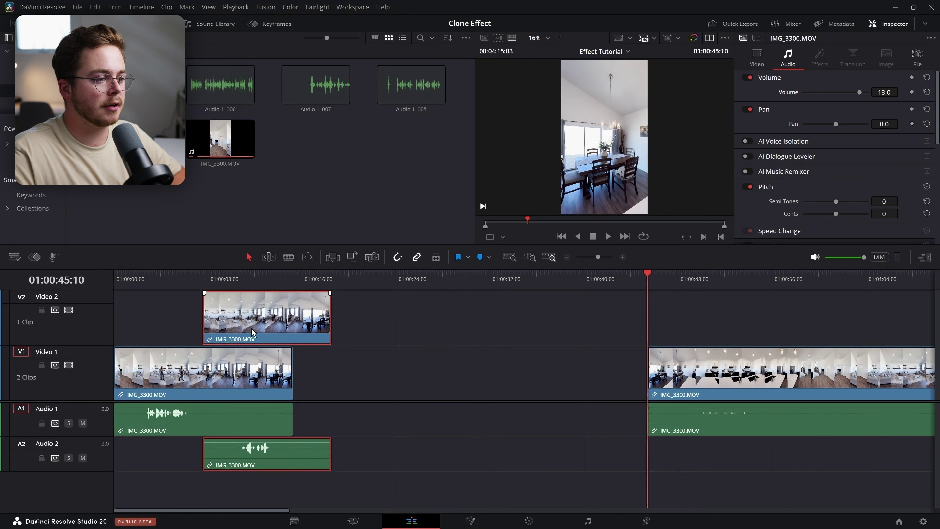
drag(253, 331, 207, 337)
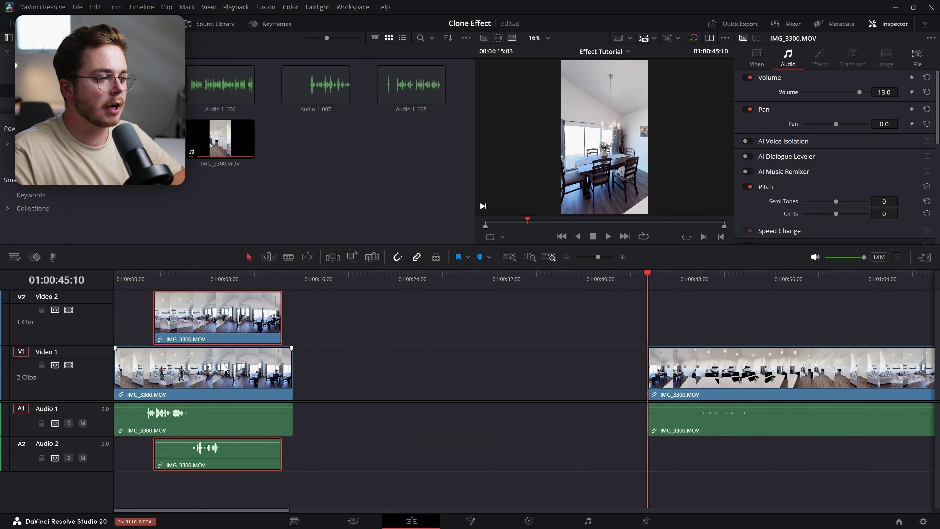
With the playhead at 01:00:06:04, lower the Video 2 clip's opacity to 47.33 to reveal the clip underneath
click(186, 283)
scroll(733, 173, down, 2)
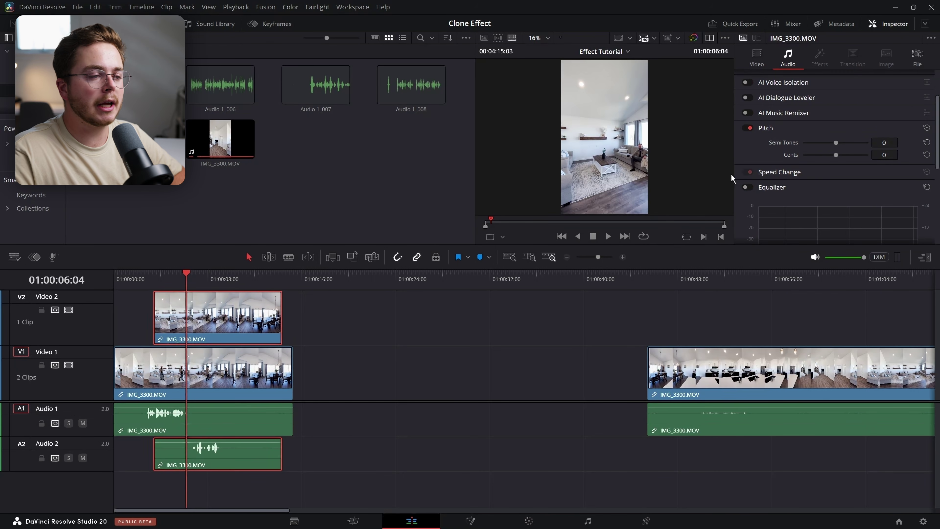
scroll(778, 148, up, 2)
click(757, 58)
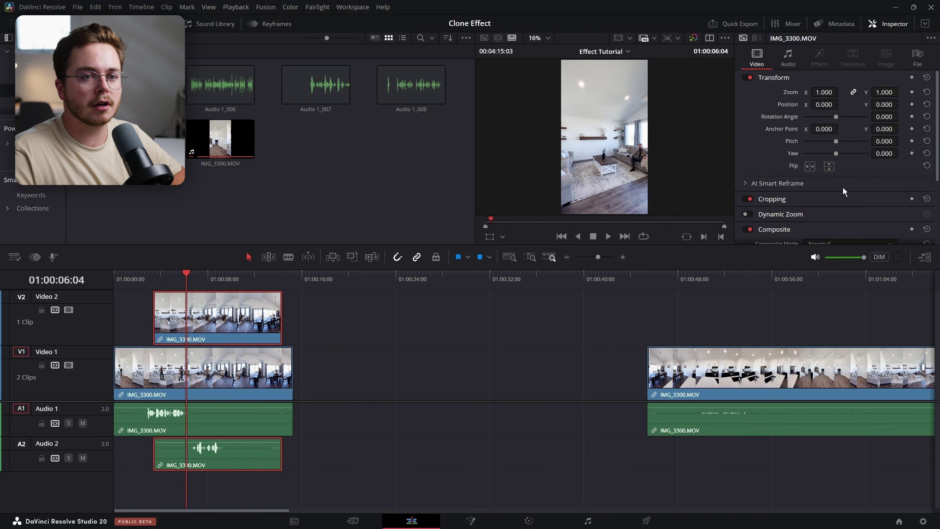
scroll(843, 187, down, 3)
drag(821, 168, 755, 167)
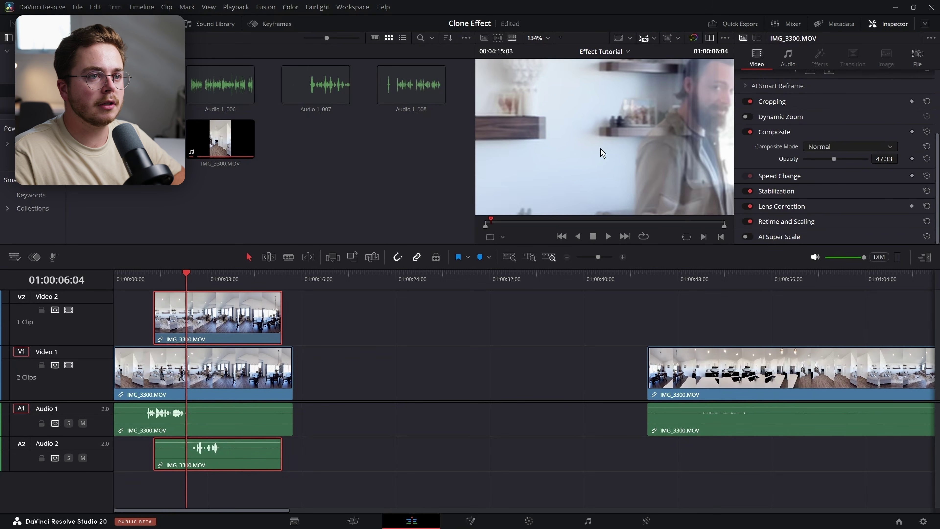
Examine the shelf area closely and compare both layers by switching Video 2 and Video 1 off and on
scroll(603, 152, up, 3)
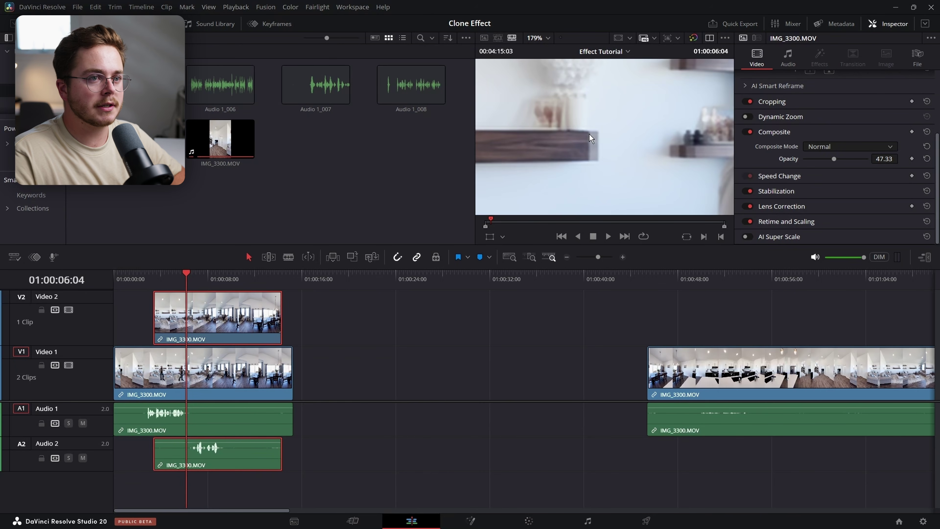
click(69, 309)
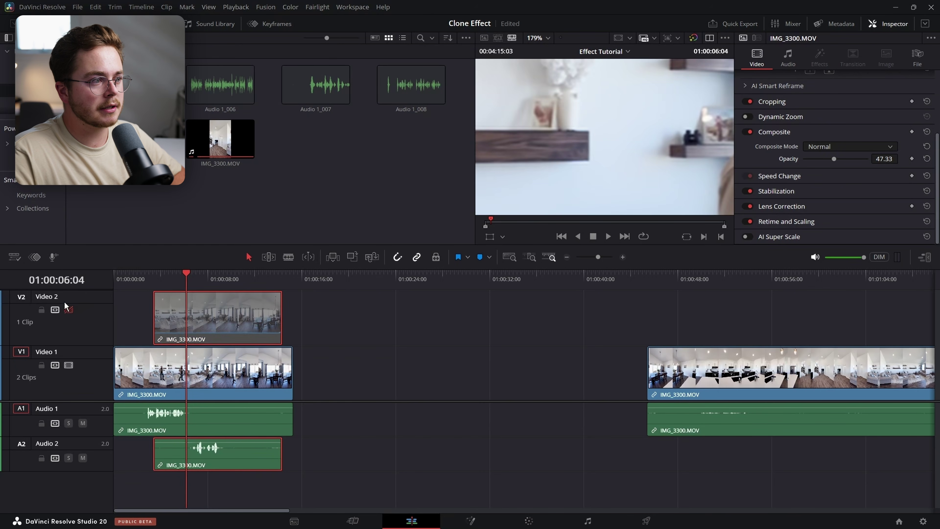
click(68, 309)
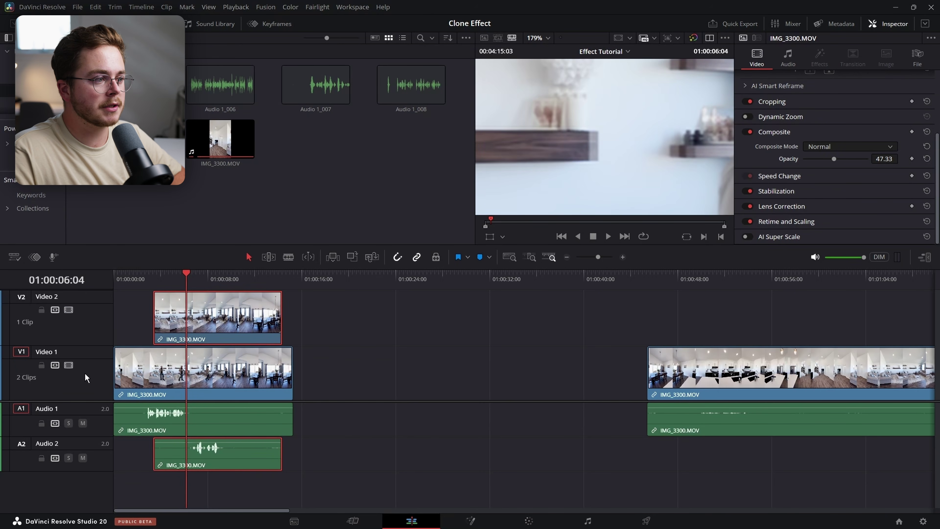
click(69, 365)
click(68, 365)
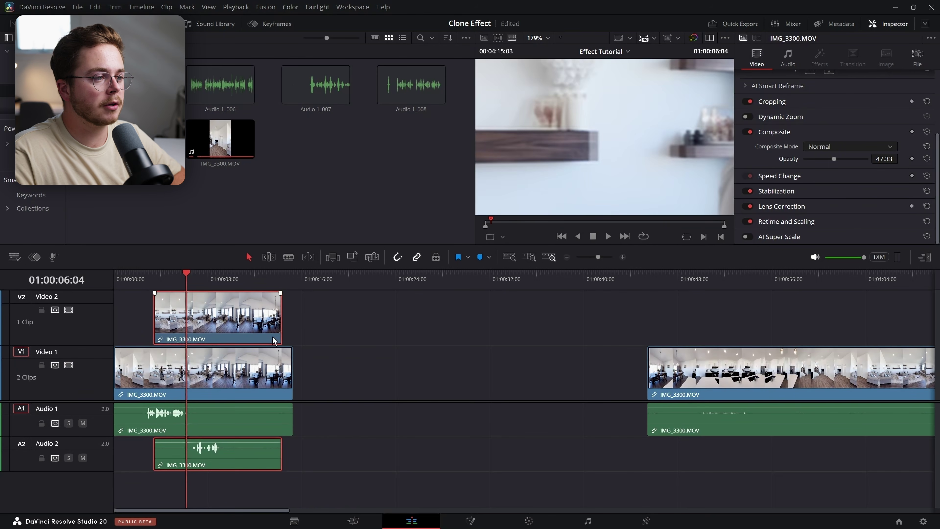
Nudge the Video 2 clip slightly earlier to align its camera movement and shelf edges with the Video 1 clip
click(623, 257)
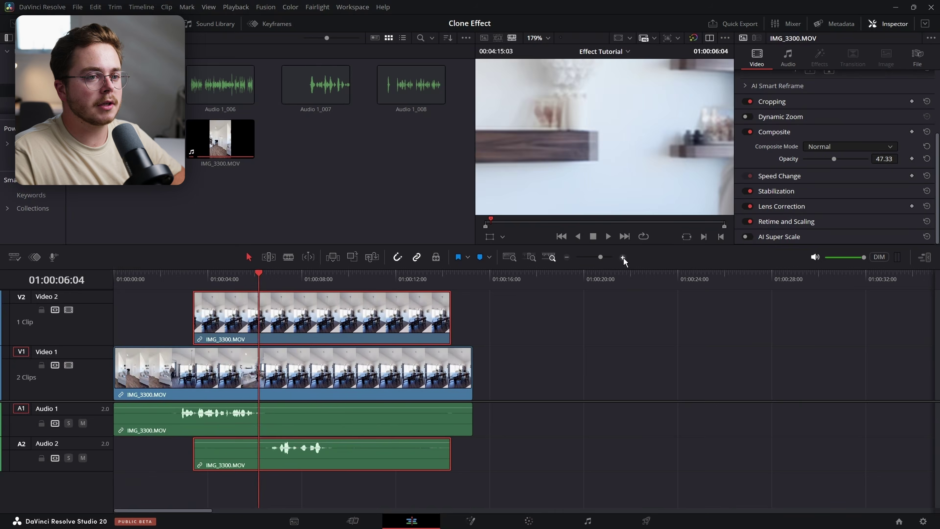
click(623, 257)
click(623, 257)
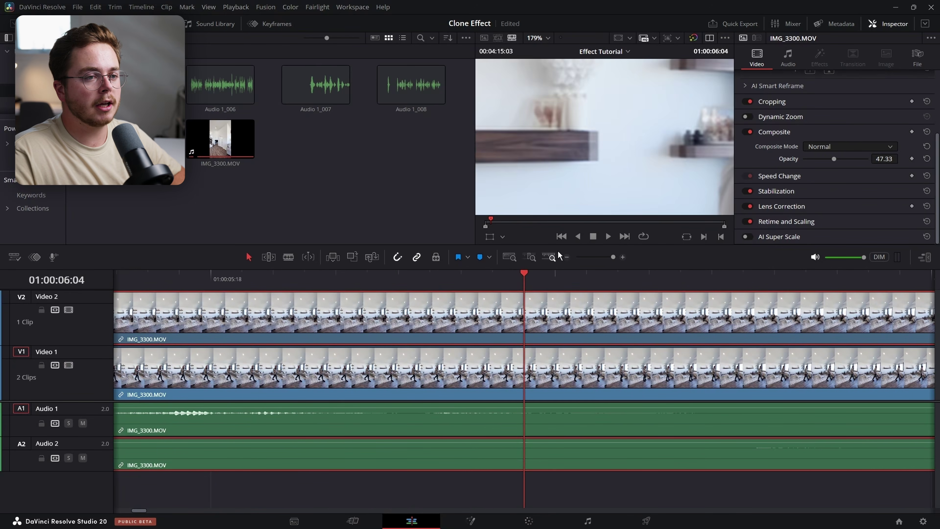
click(566, 258)
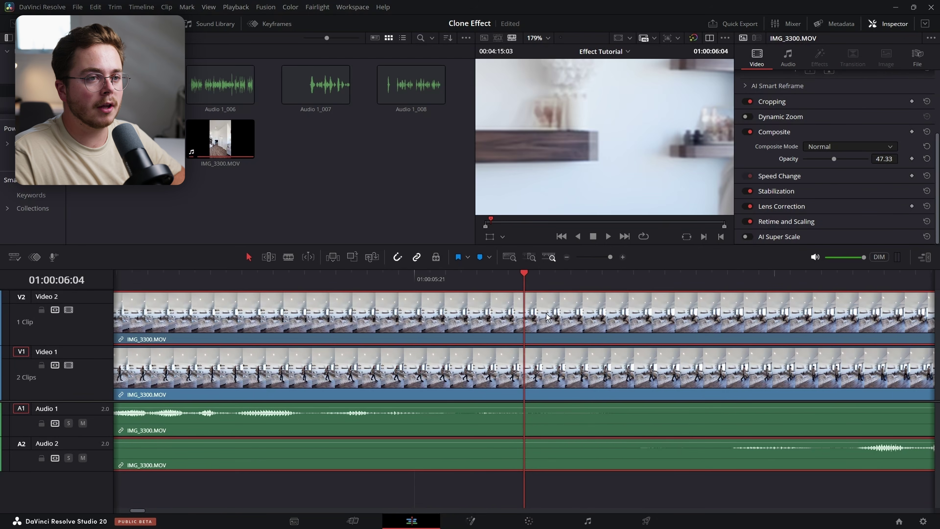
drag(547, 317, 558, 320)
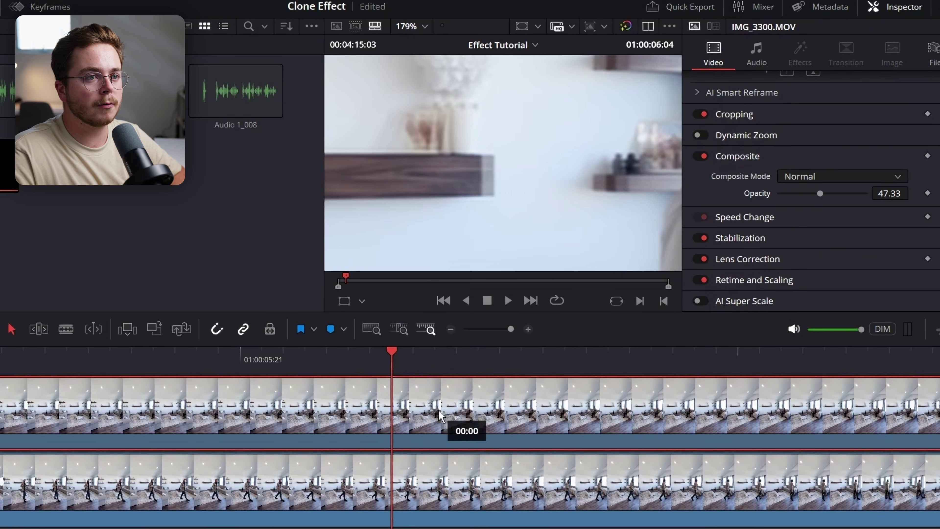
drag(439, 410, 393, 409)
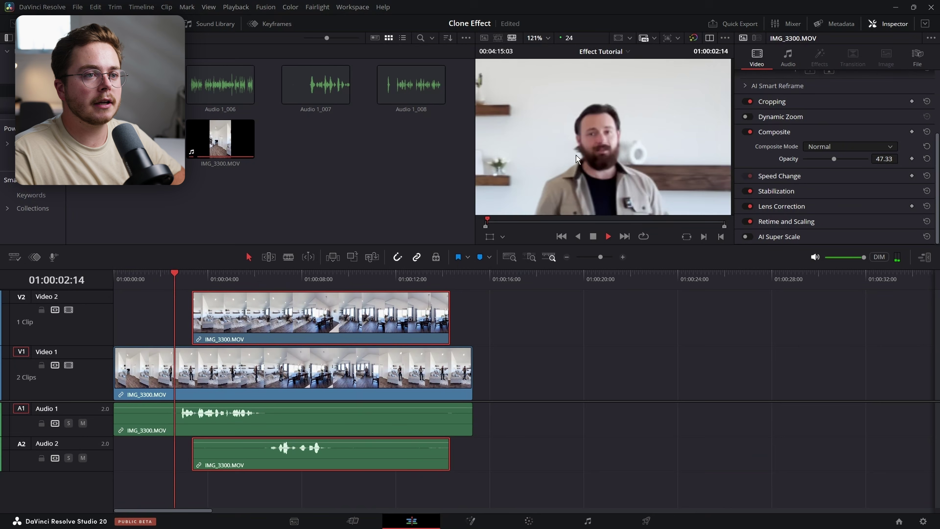
Play back the start of the overlapping clips with the whole frame in view to check their alignment
key(shift+z)
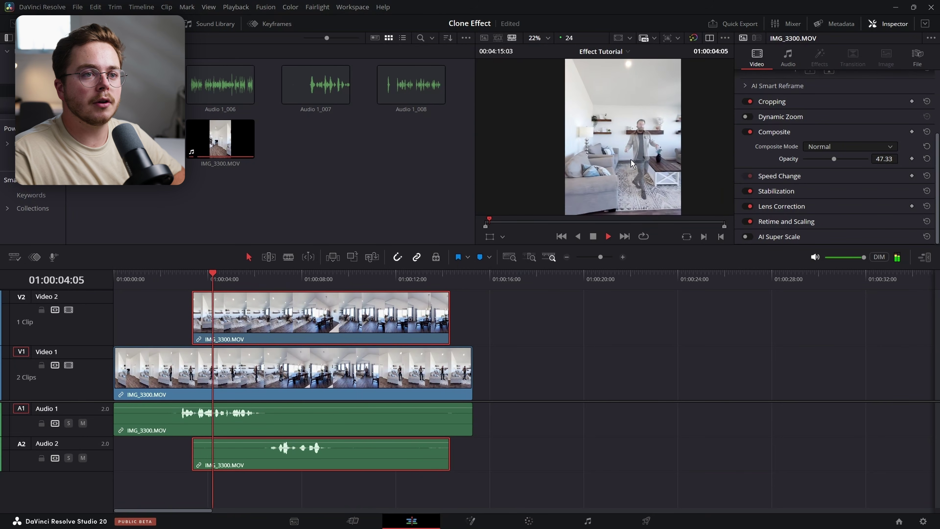
key(space)
click(172, 283)
key(space)
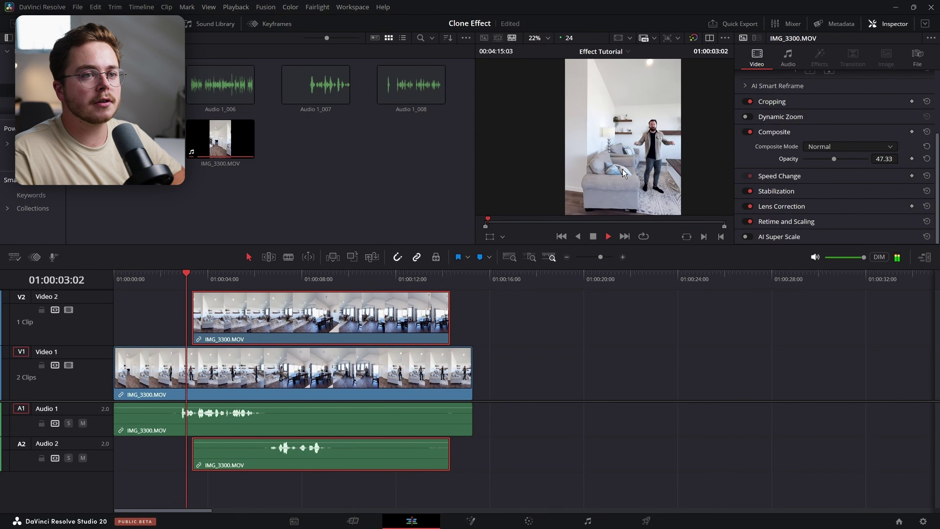
key(space)
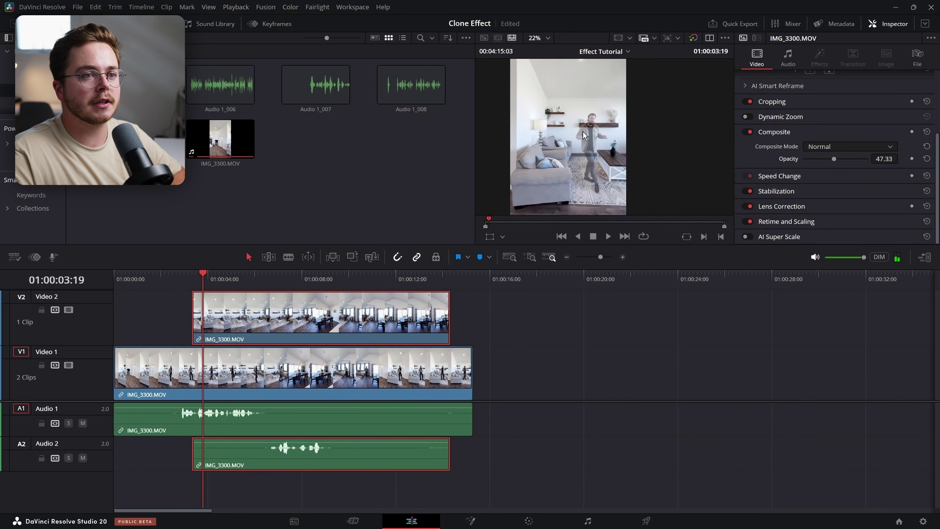
Reduce the Video 2 clip's opacity to 16.79 and replay the overlap from 01:00:01:16
scroll(602, 151, up, 4)
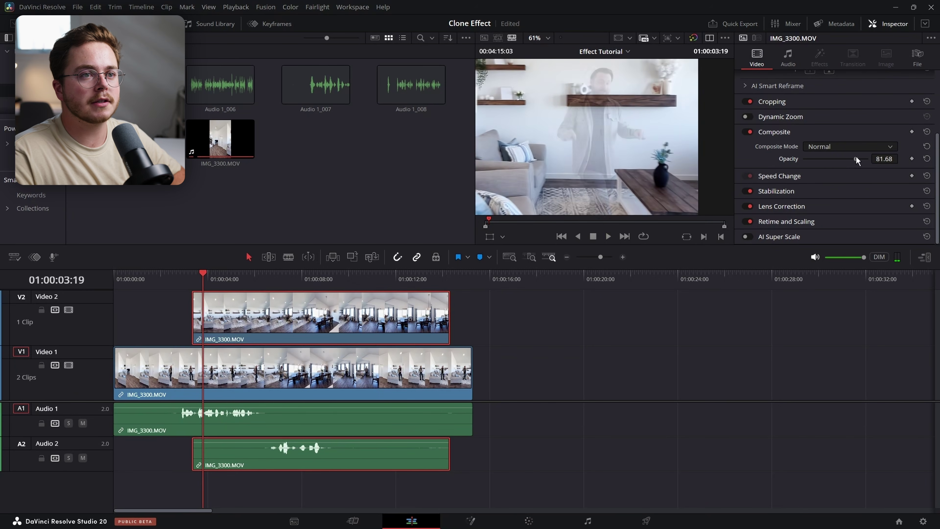
drag(856, 156, 831, 160)
click(231, 281)
click(153, 282)
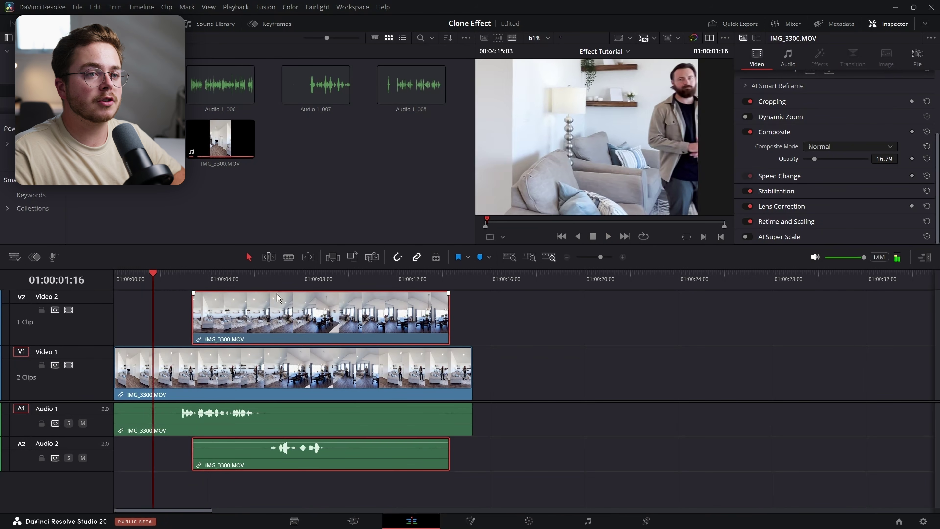
key(space)
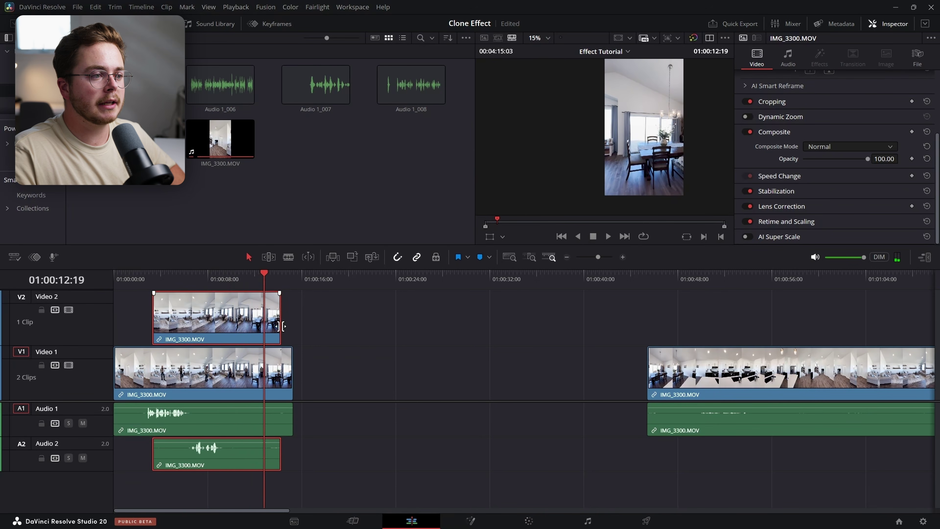
Extend the end of the Video 2 clip to match the end of the first Video 1 clip
drag(282, 326, 293, 326)
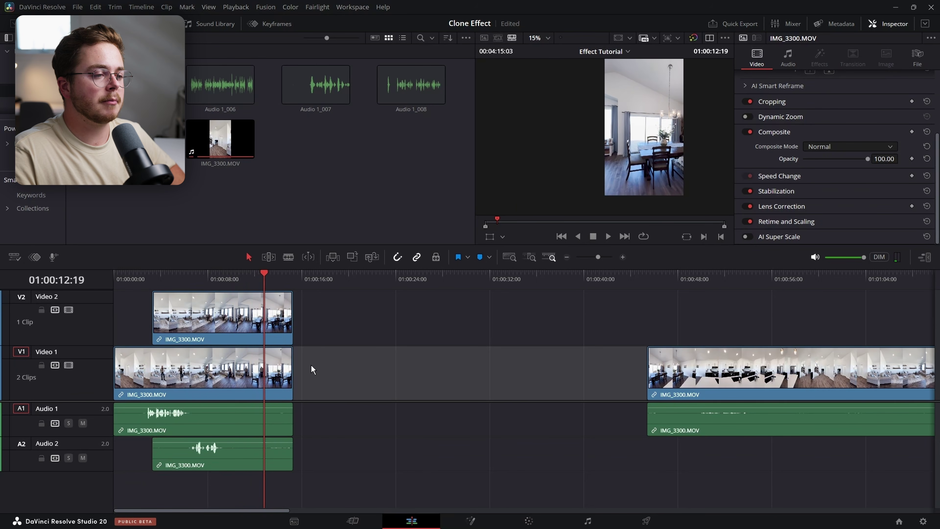
click(247, 315)
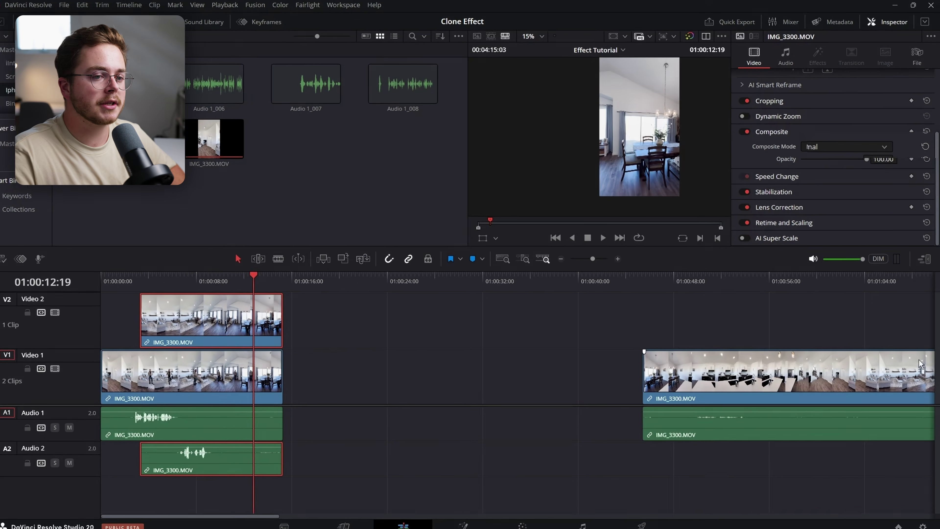
Find the next take in the remaining Video 1 clip and trim the clip's start to 01:01:09:14
scroll(436, 305, right, 10)
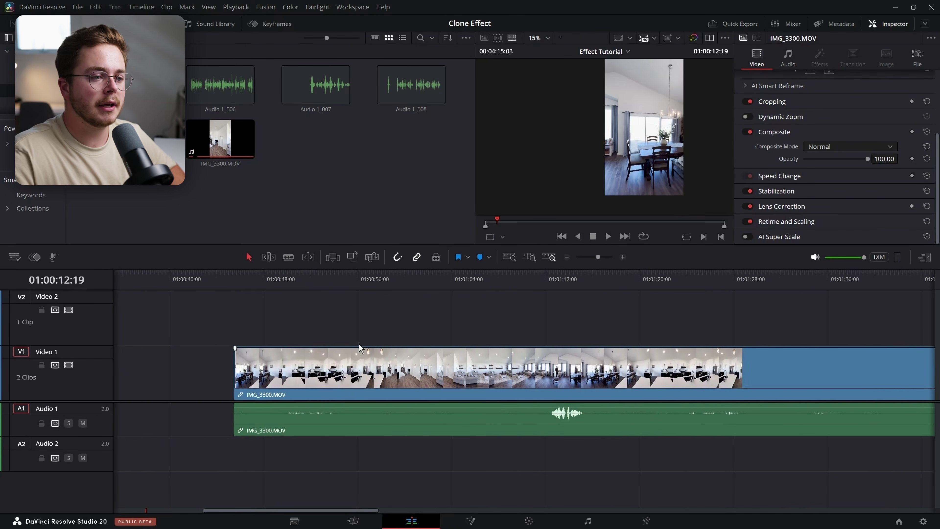
mouse_move(507, 280)
mouse_down()
mouse_move(532, 281)
mouse_move(509, 283)
mouse_move(529, 287)
mouse_move(516, 289)
mouse_up()
scroll(674, 145, up, 5)
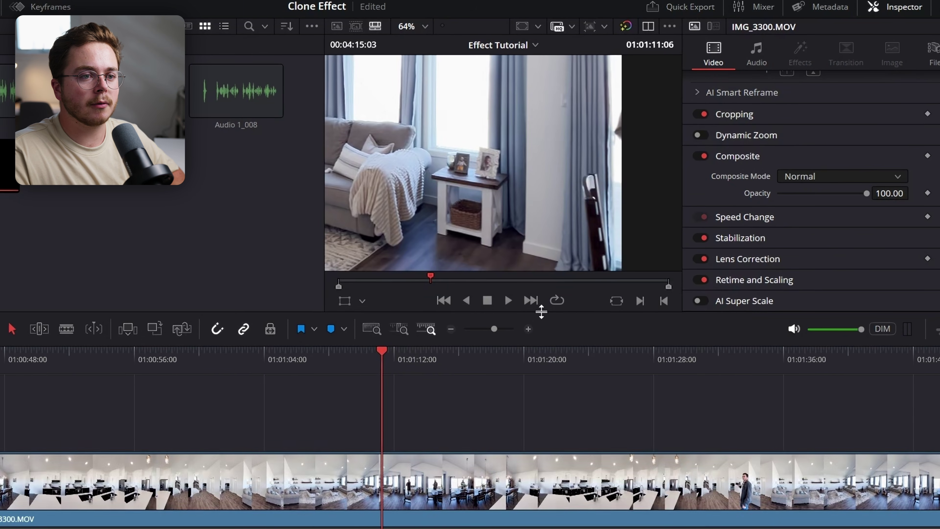
click(623, 256)
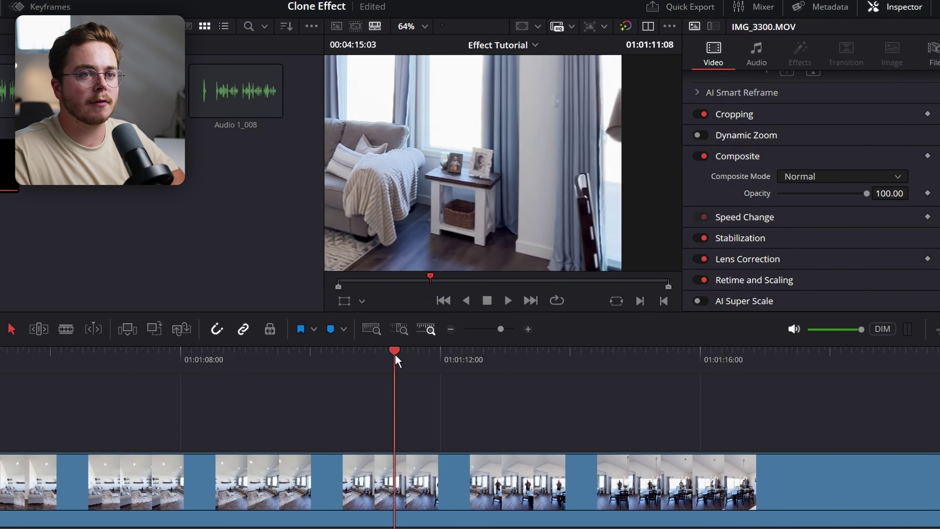
key(Left)
drag(390, 358, 379, 360)
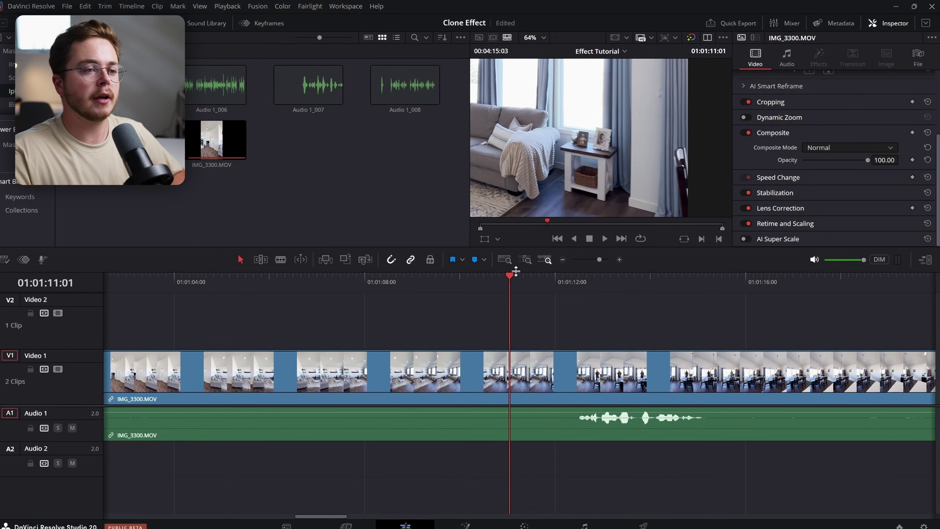
drag(361, 367, 288, 378)
drag(450, 292, 446, 292)
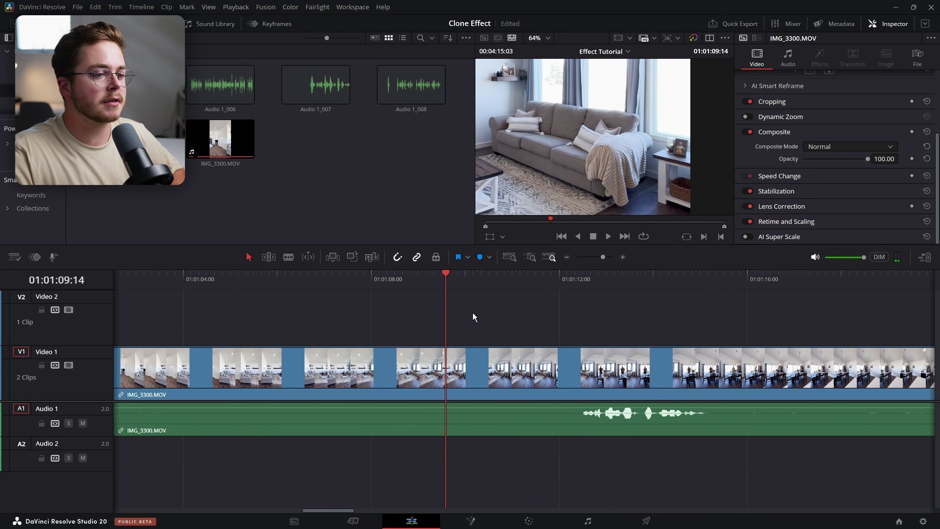
click(567, 257)
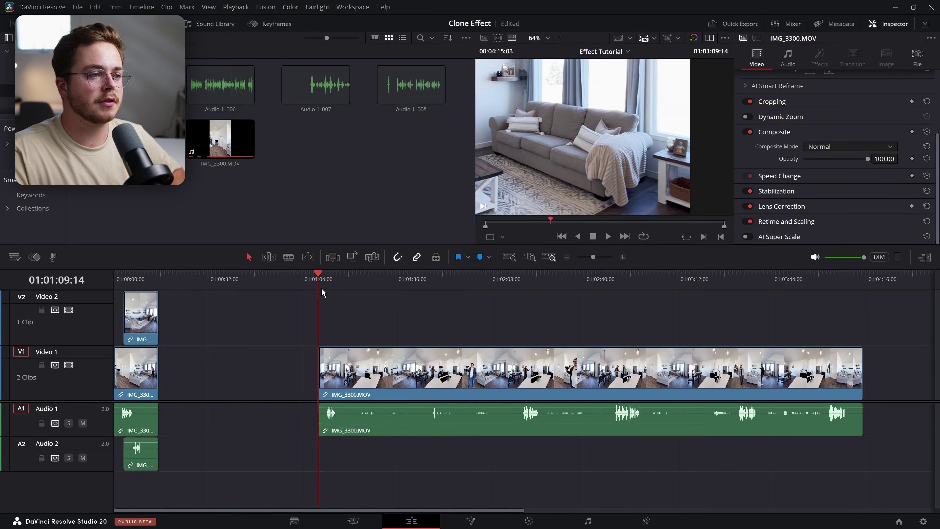
Split the remaining clip at 01:01:24:04 and move the section before the cut to Video 3, above the Video 2 clip
drag(321, 289, 361, 276)
scroll(593, 213, down, 3)
key(ctrl+b)
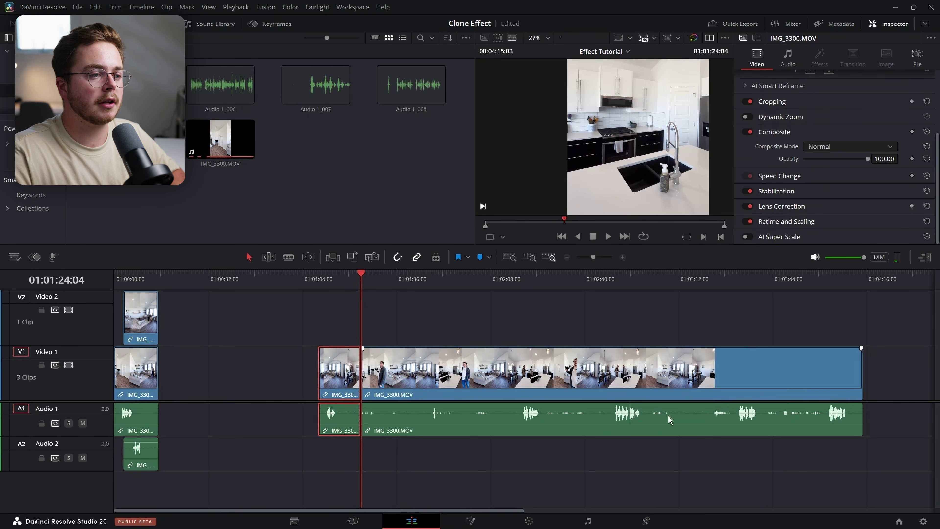
drag(340, 366, 148, 335)
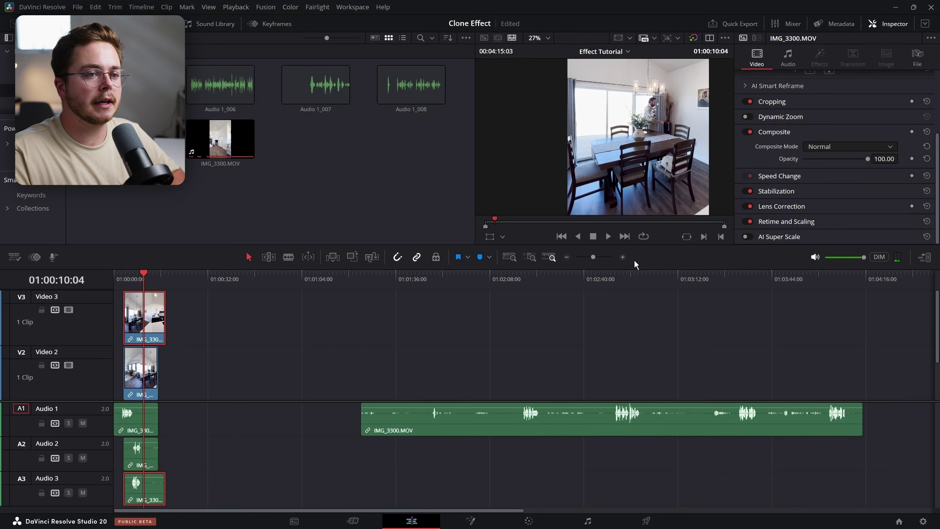
Move the Video 3 clip to start within the Video 2 clip's first half, and lower its opacity to 44.27 at 01:00:08:04
click(623, 256)
drag(251, 317, 312, 326)
click(308, 276)
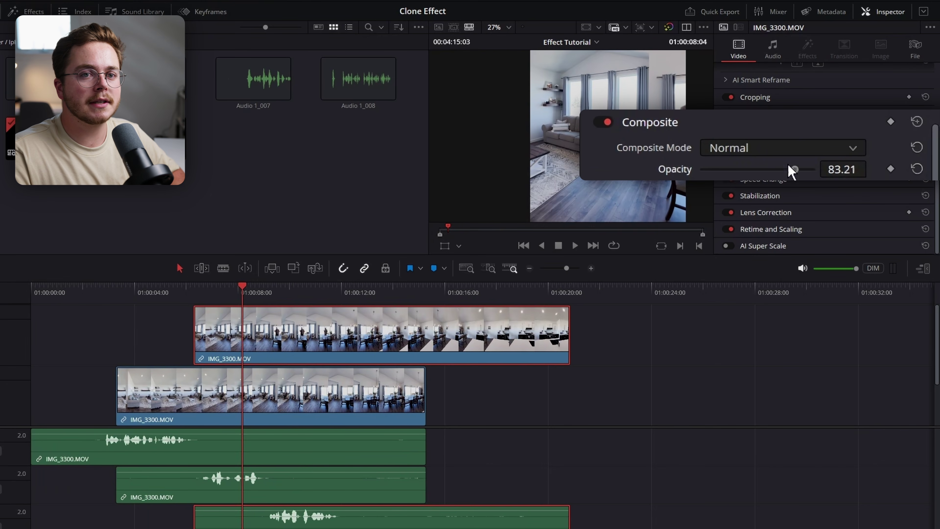
drag(789, 167, 755, 160)
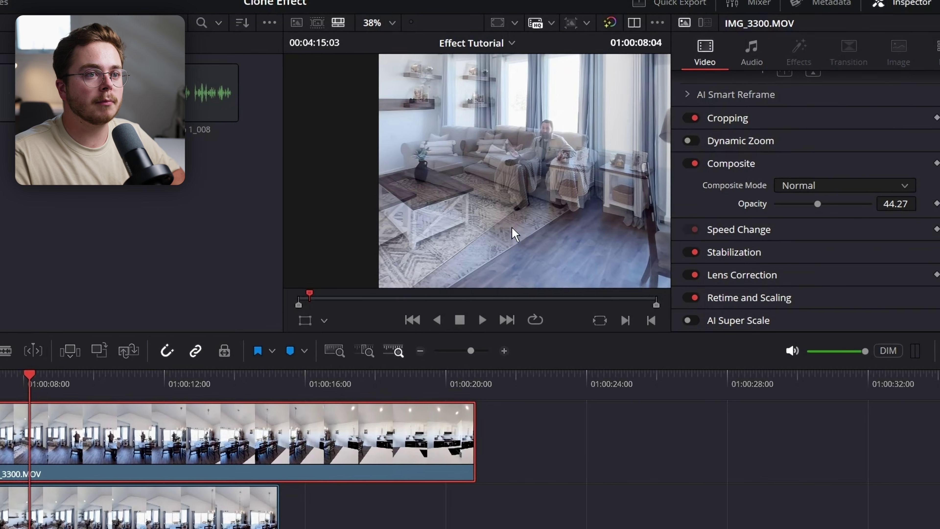
Shift the Video 3 clip 01:02 to the right so its rug edge lines up with the Video 2 clip's at 01:00:08:04
scroll(504, 219, up, 5)
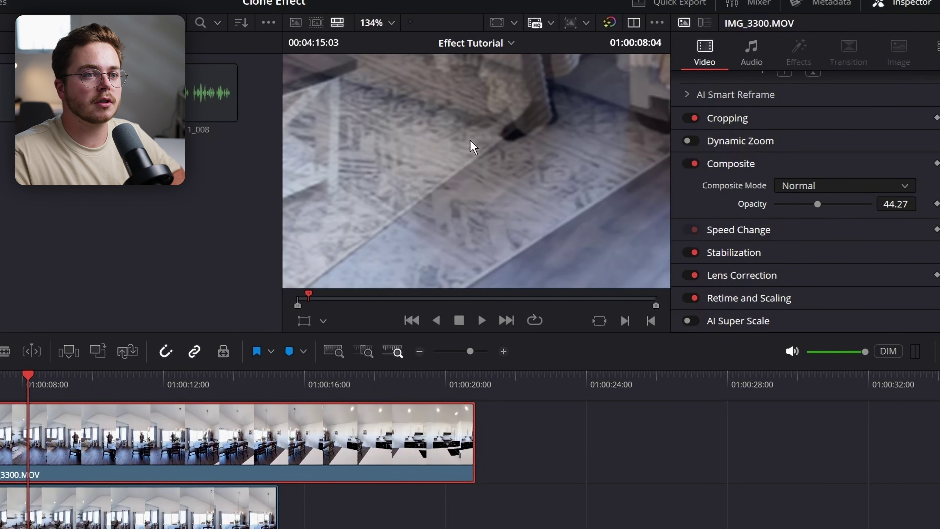
scroll(472, 143, down, 6)
scroll(470, 139, up, 6)
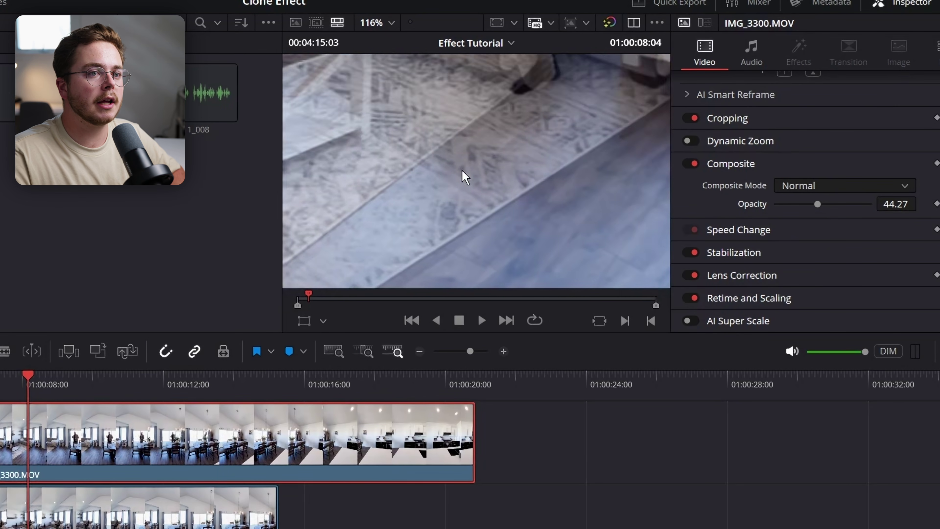
scroll(493, 125, up, 2)
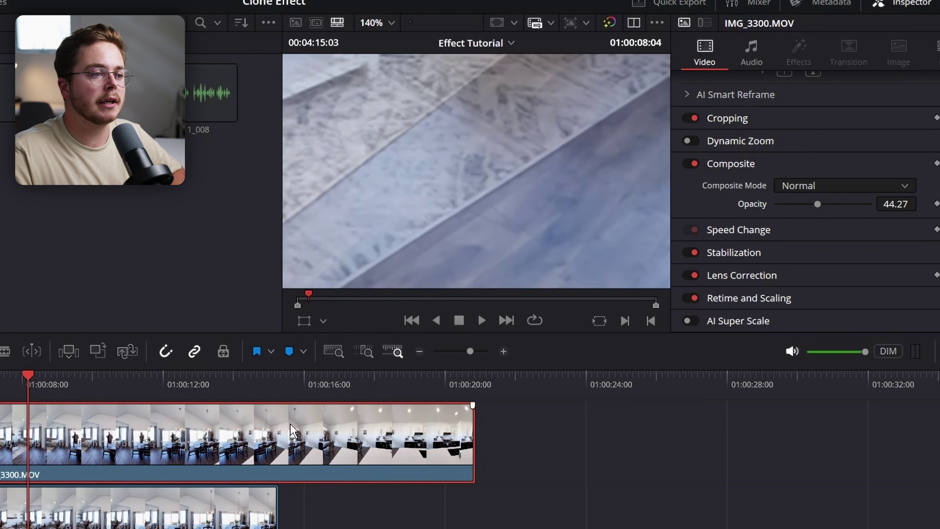
drag(288, 457, 329, 456)
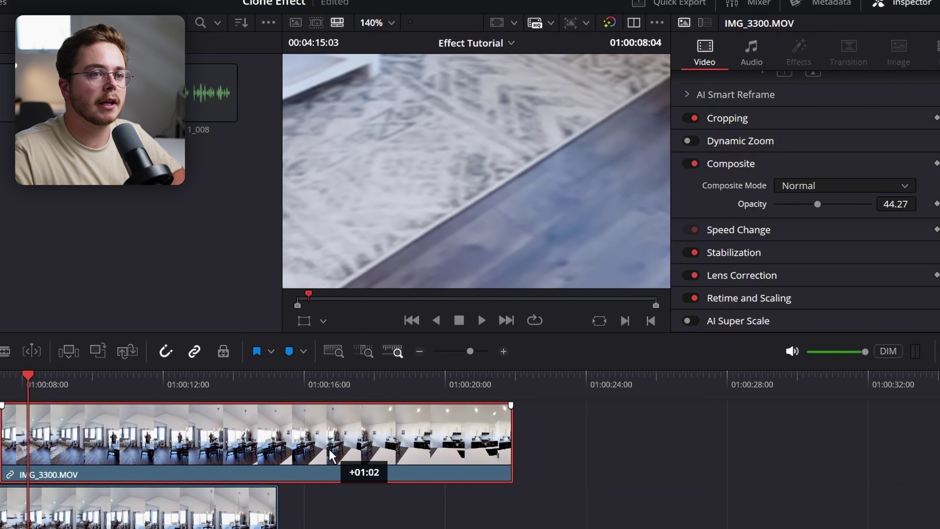
Check the Video 3 clip's alignment at frame level and restore its opacity to 100
click(504, 351)
click(504, 351)
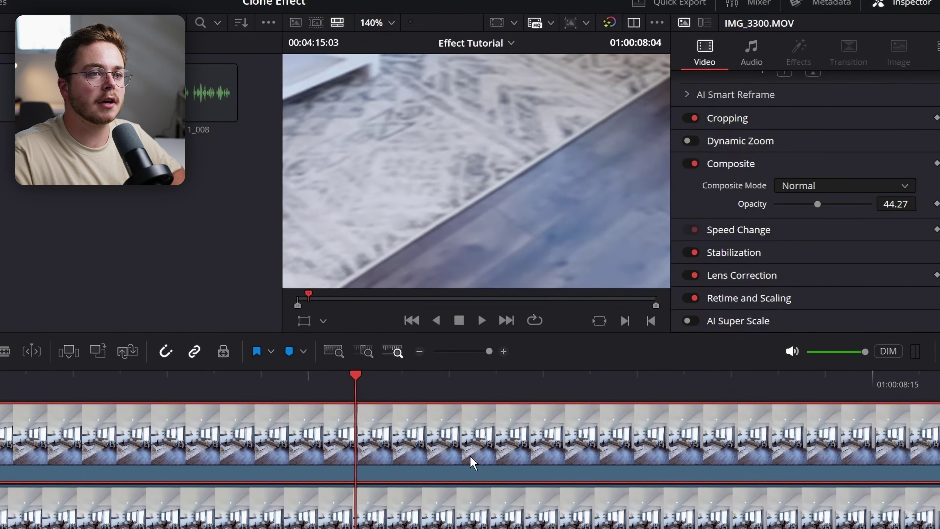
drag(448, 459, 526, 449)
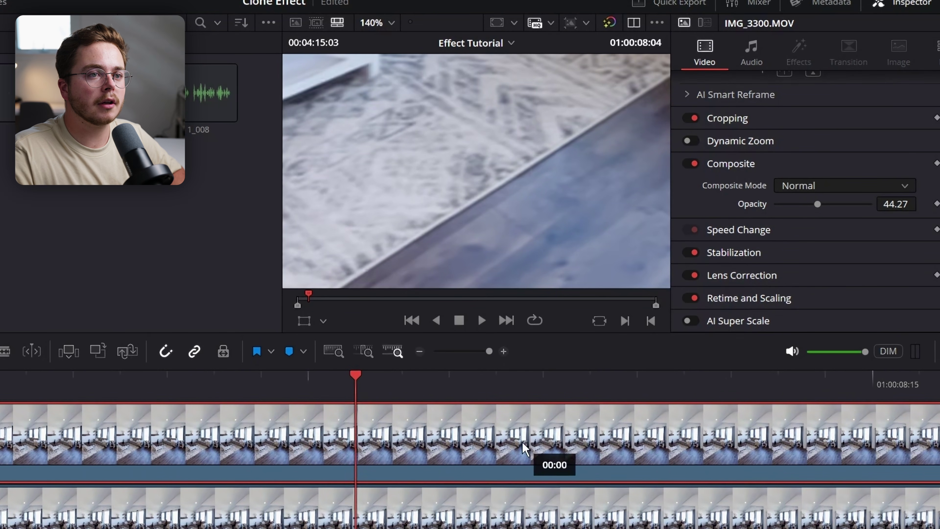
scroll(485, 164, down, 5)
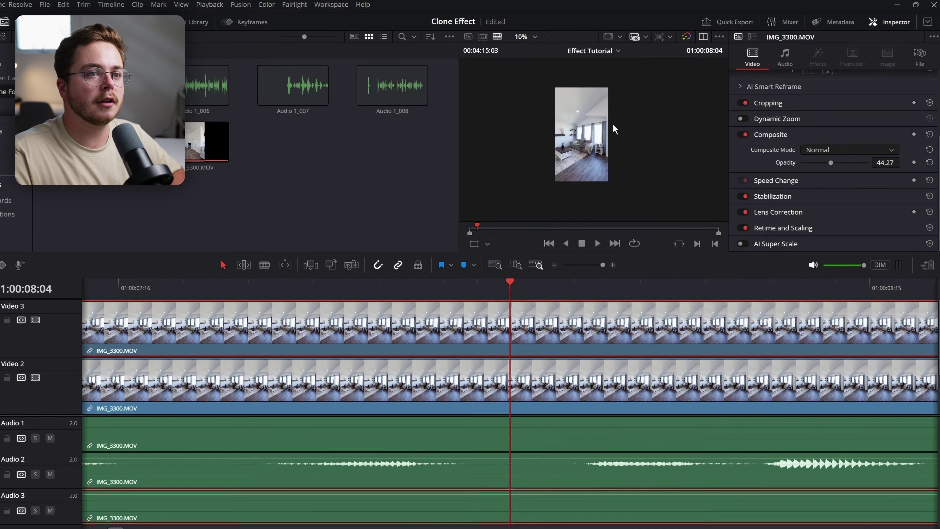
key(shift+z)
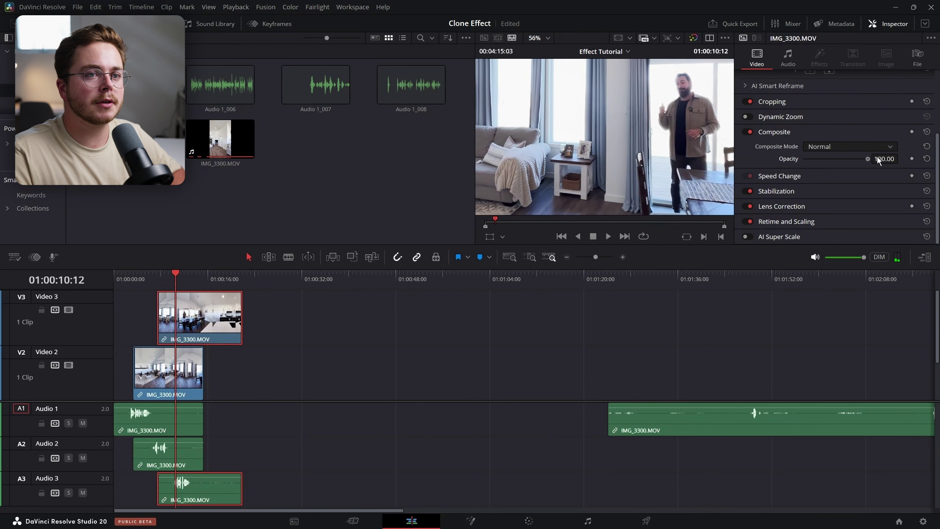
drag(841, 150, 863, 151)
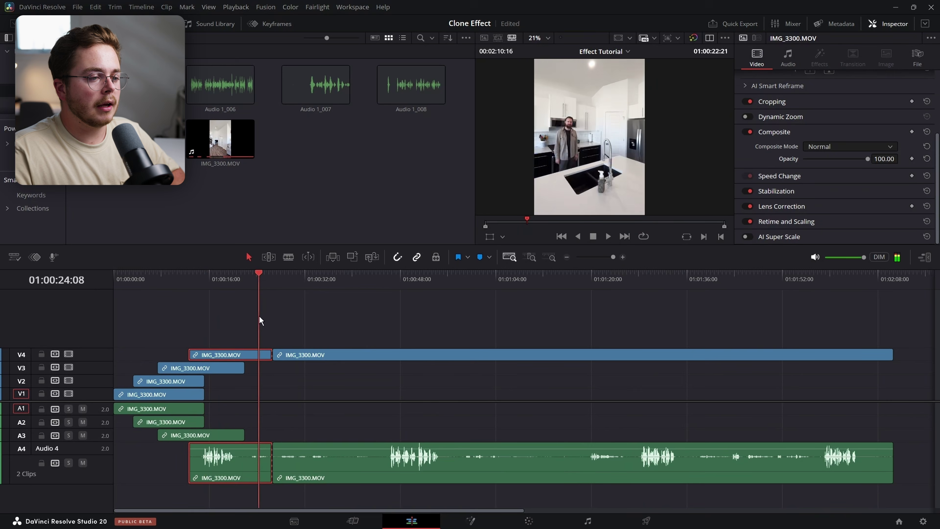
Scrub the remaining Video 4 footage for the final take and delete the unused section
drag(258, 319, 393, 342)
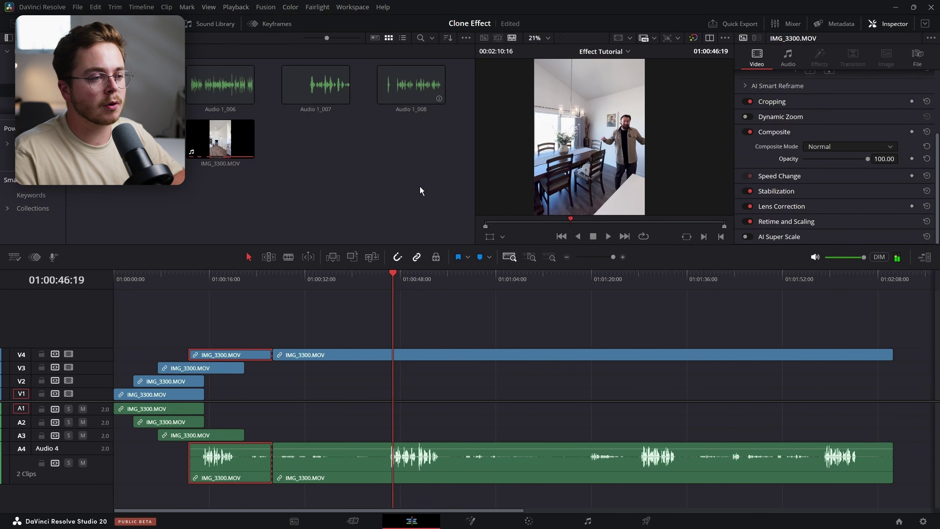
drag(394, 288, 249, 322)
click(767, 353)
key(Delete)
key(shift+z)
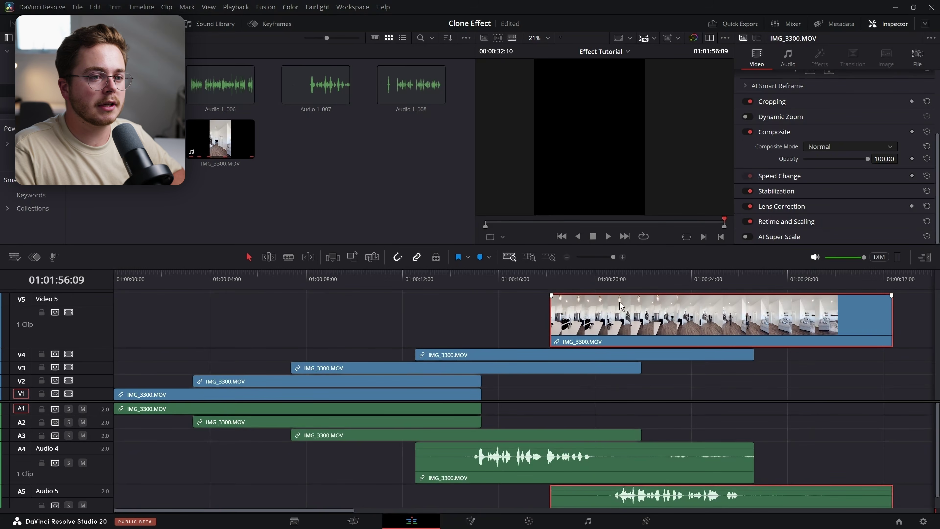
Lower the Video 5 clip's opacity to 57.25 and slide the clip right so it overlaps the end of the Video 4 clip
click(609, 278)
drag(868, 158, 841, 157)
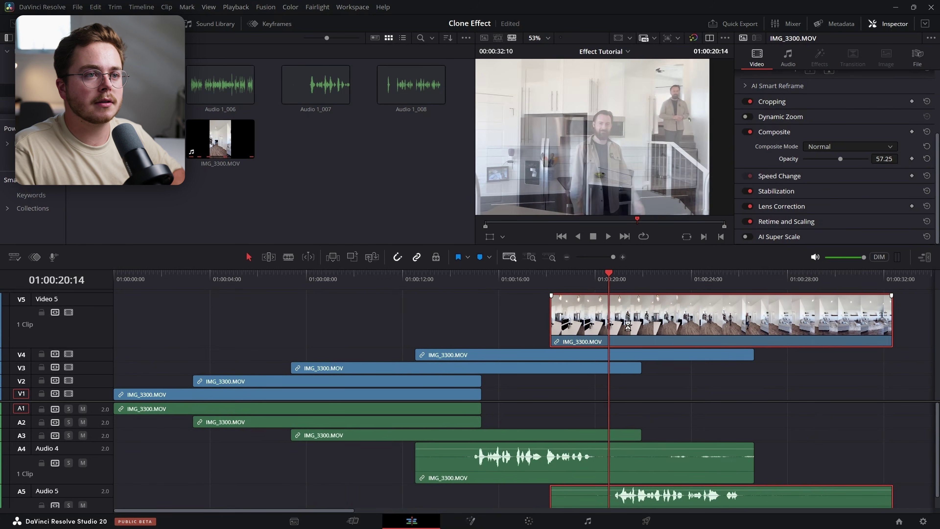
drag(629, 326, 724, 337)
key(space)
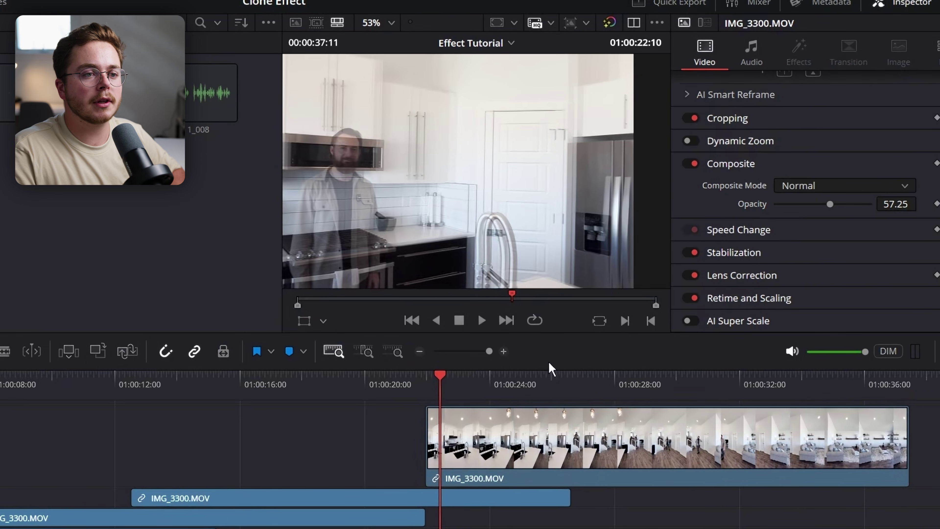
Fine-tune the Video 5 clip's position against the Video 4 image at 01:00:22:10 and restore its opacity to 100
click(393, 351)
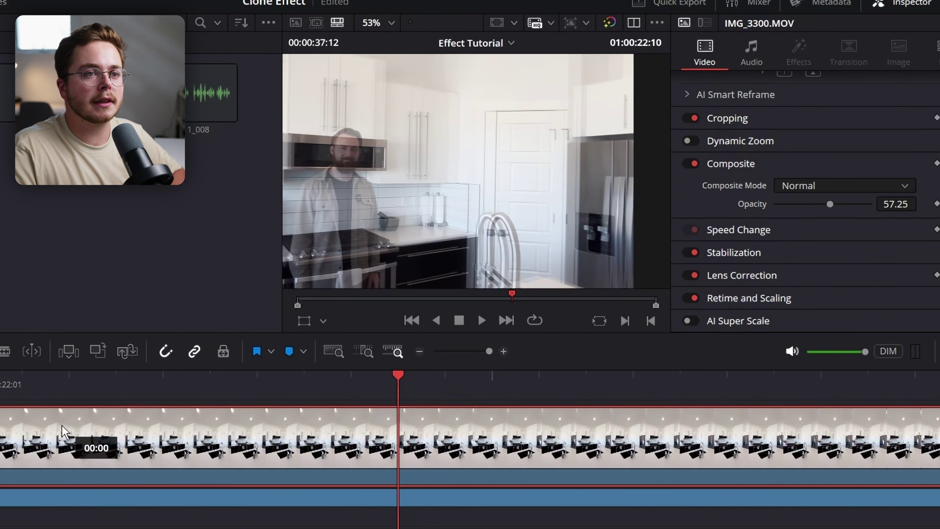
scroll(515, 136, up, 5)
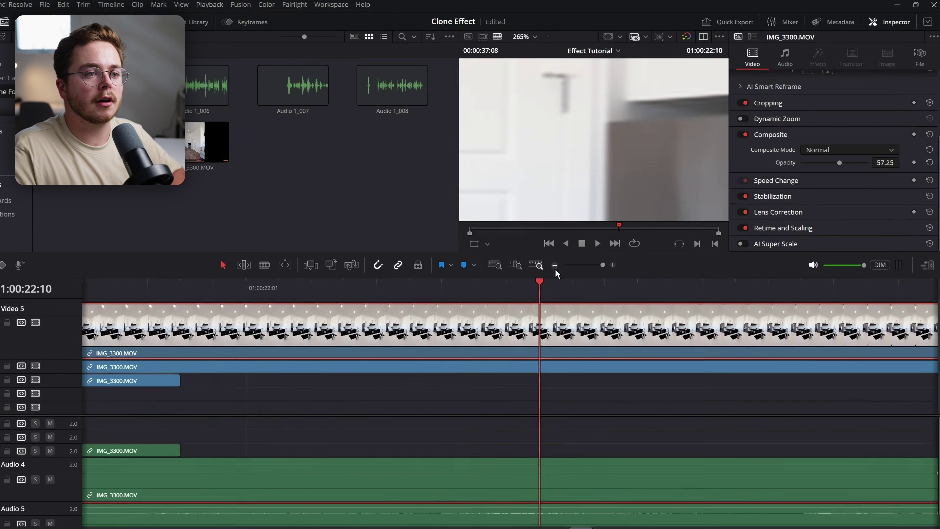
click(393, 351)
scroll(451, 187, down, 5)
scroll(590, 148, down, 1)
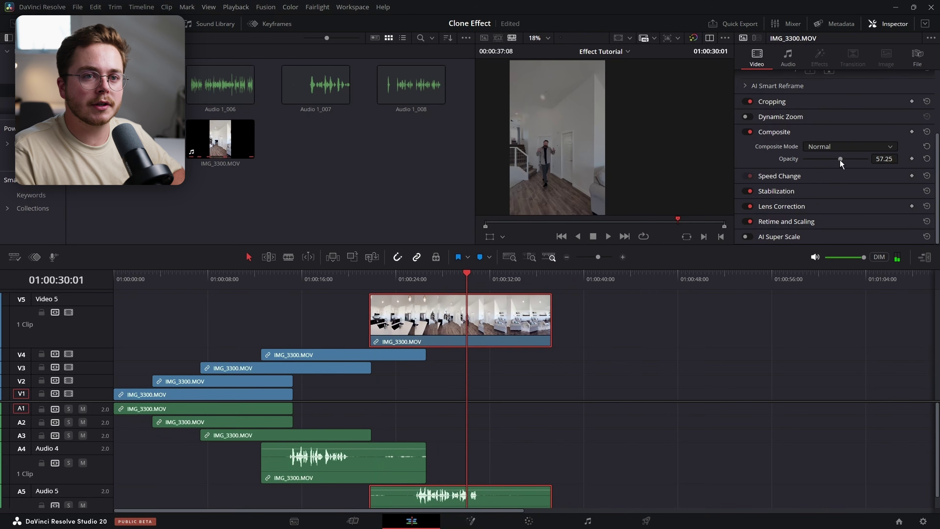
drag(841, 159, 868, 159)
Cut the Video 5 clip at 01:00:35:13 and delete the section after the cut
drag(478, 278, 532, 286)
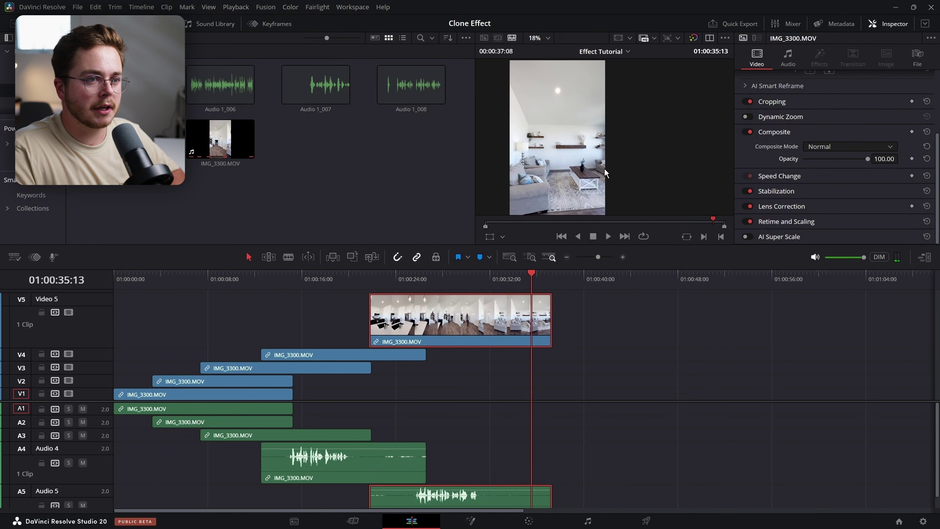
key(shift+])
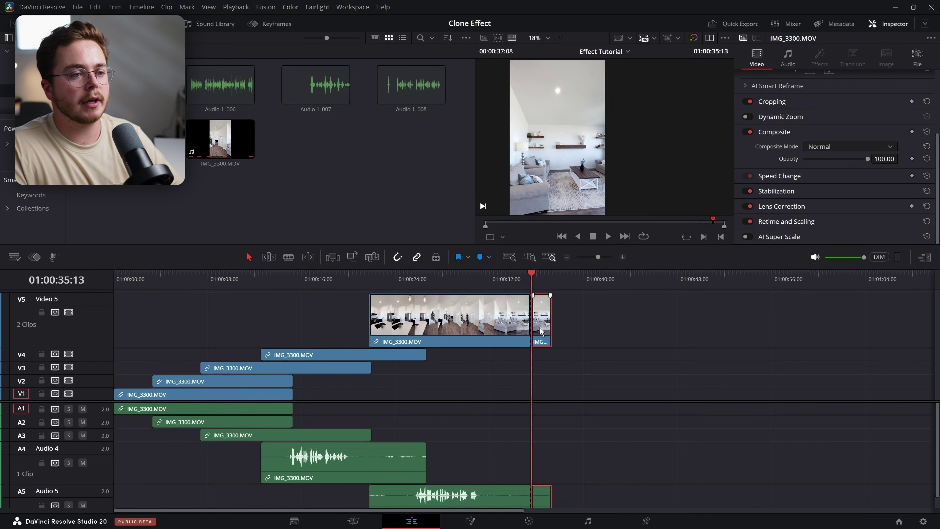
click(536, 328)
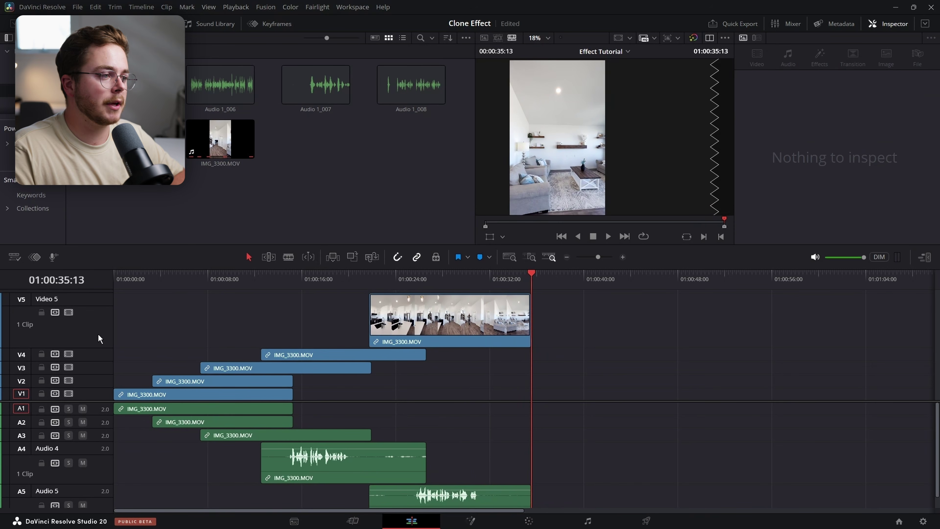
Shrink the video and audio tracks to their minimum height so all five stacked takes fit in view
drag(99, 293, 108, 410)
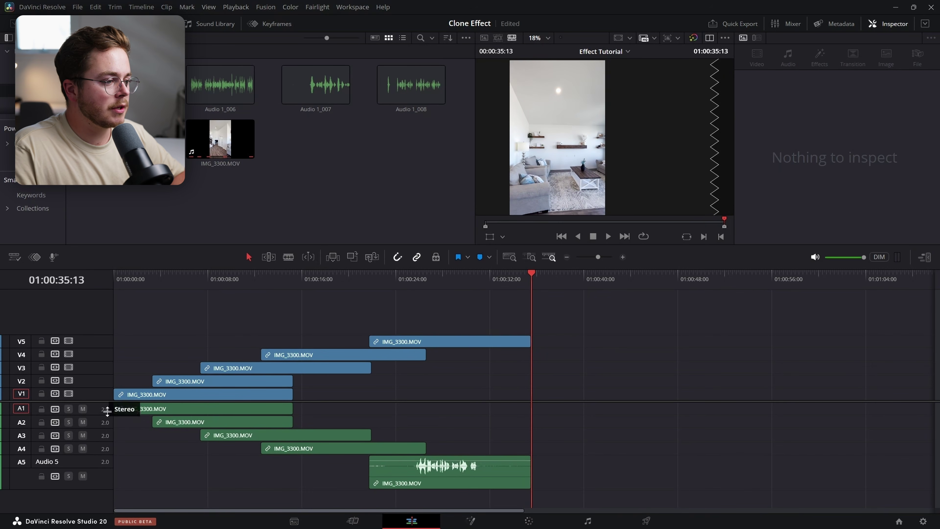
click(103, 496)
drag(102, 485, 111, 424)
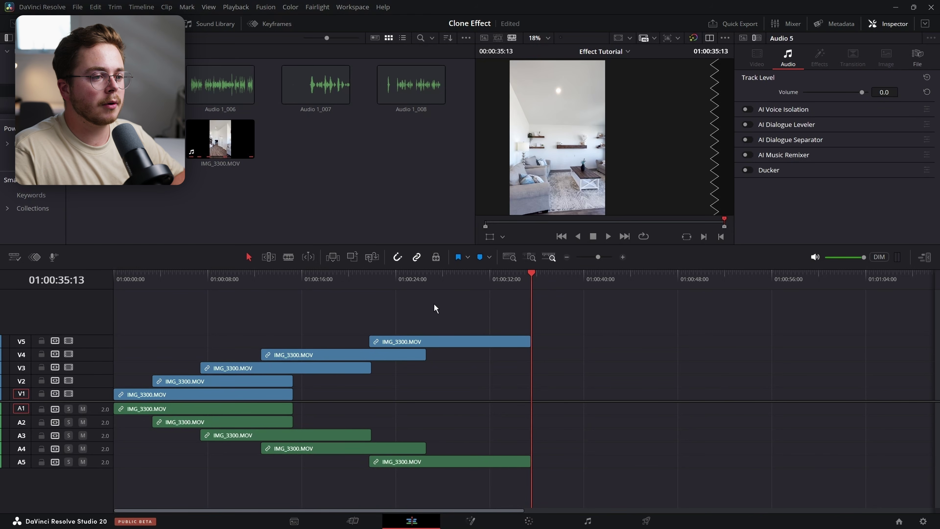
Select all the stacked clips and make sure their shared opacity is set to 100
drag(435, 309, 193, 396)
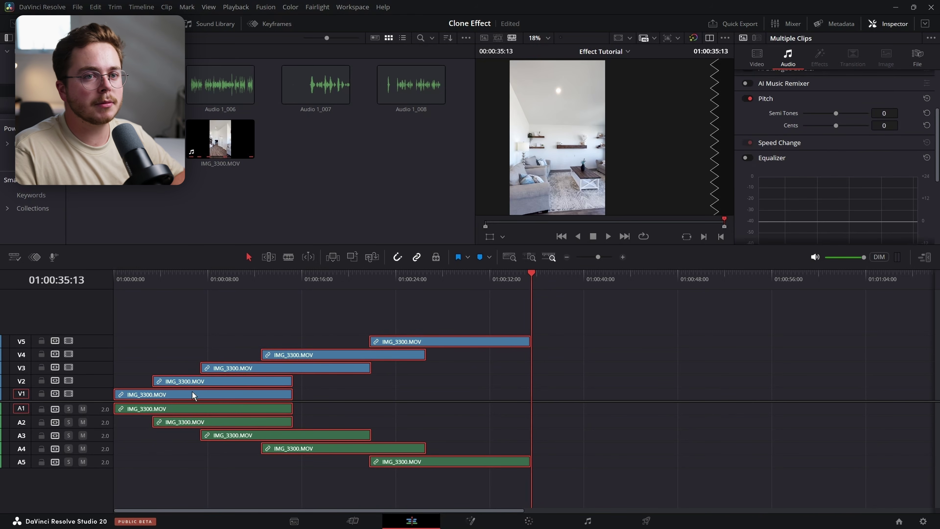
click(761, 57)
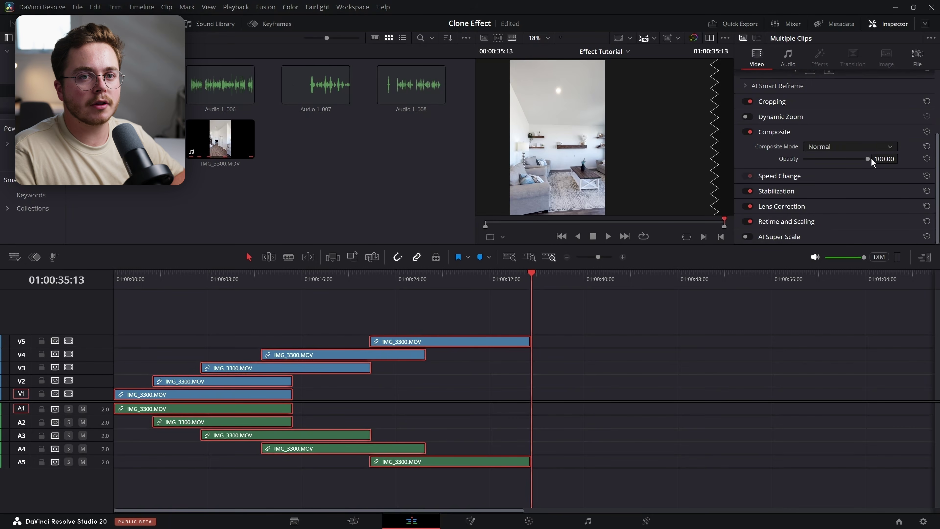
drag(873, 164, 906, 163)
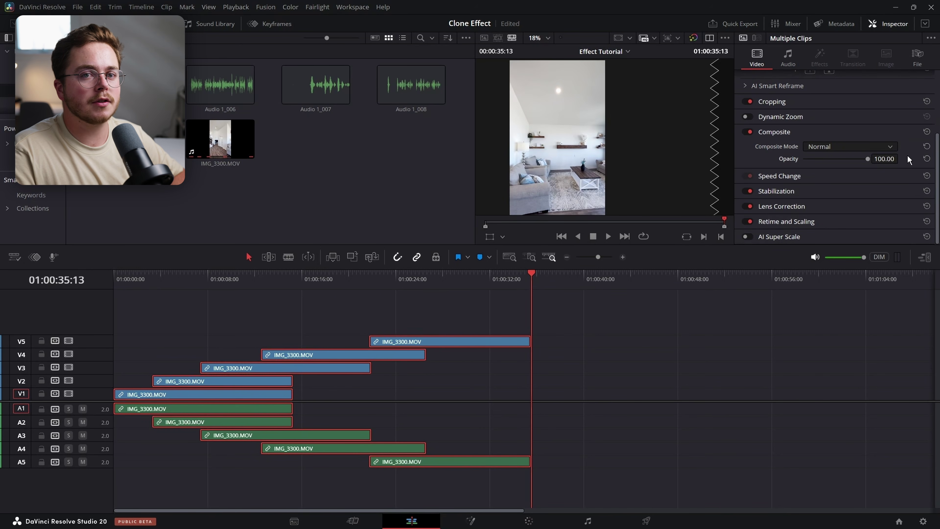
Try moving the last clip from Video 5 down to Video 2, and undo the move
click(137, 281)
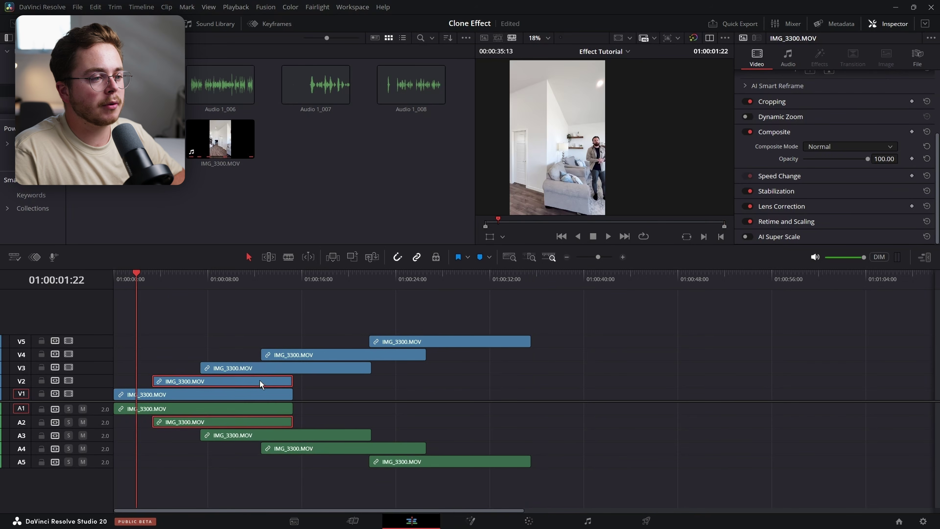
click(319, 353)
click(528, 295)
click(310, 354)
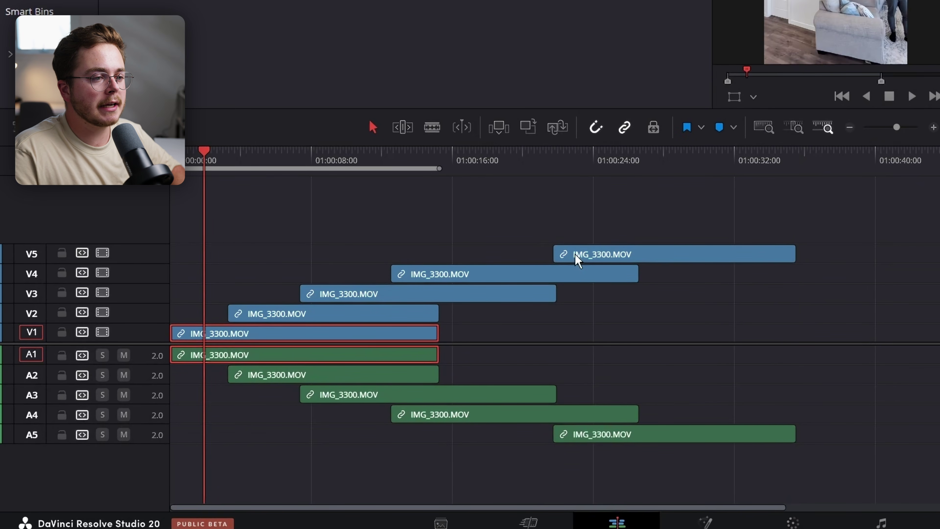
drag(577, 259, 577, 311)
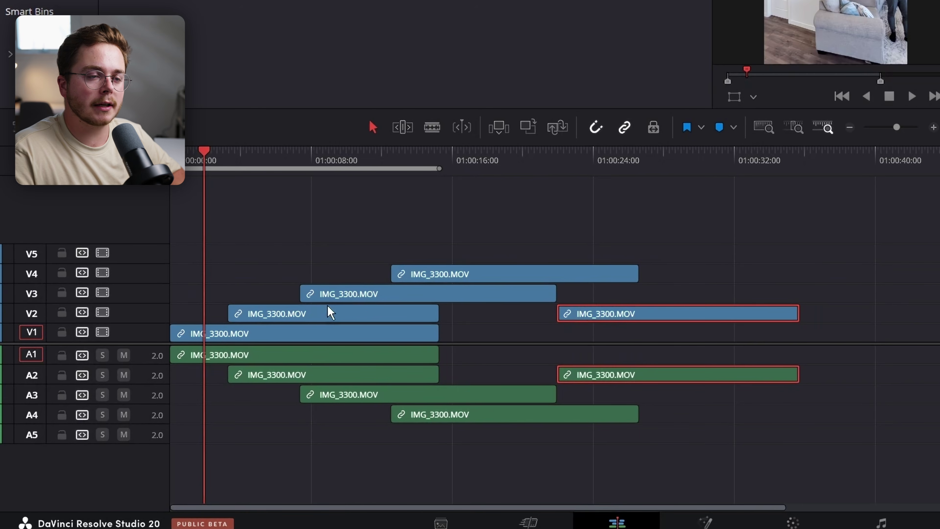
key(ctrl+z)
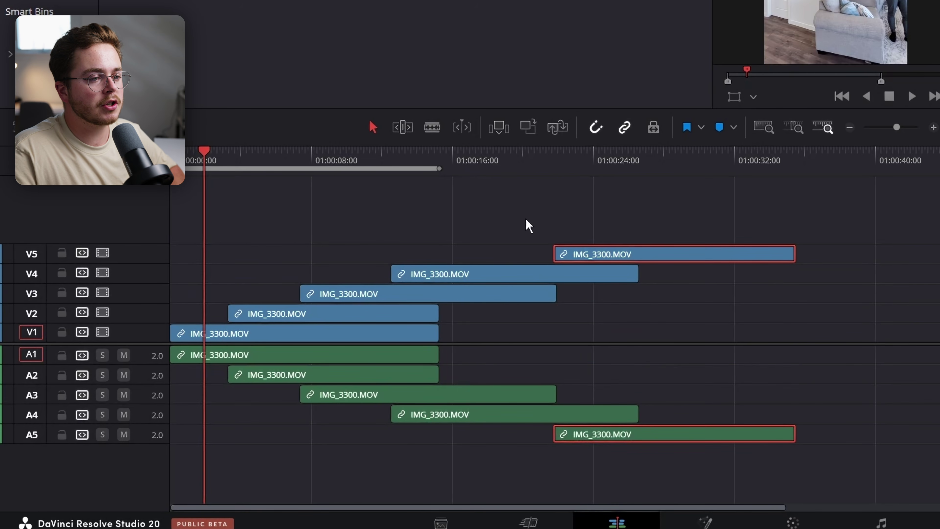
Select every clip on the five video tracks and combine them into a new Fusion clip
drag(591, 177, 525, 177)
click(711, 218)
drag(732, 210, 290, 328)
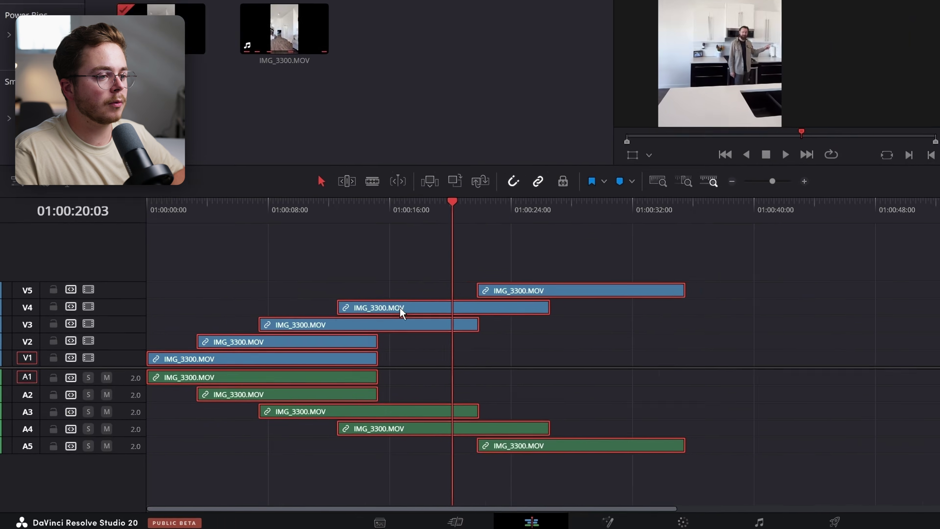
right_click(400, 307)
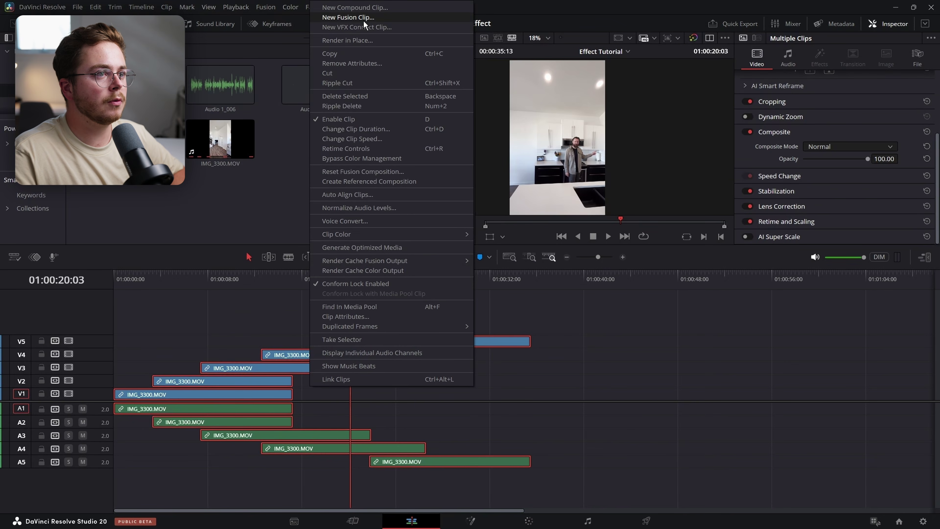
click(362, 15)
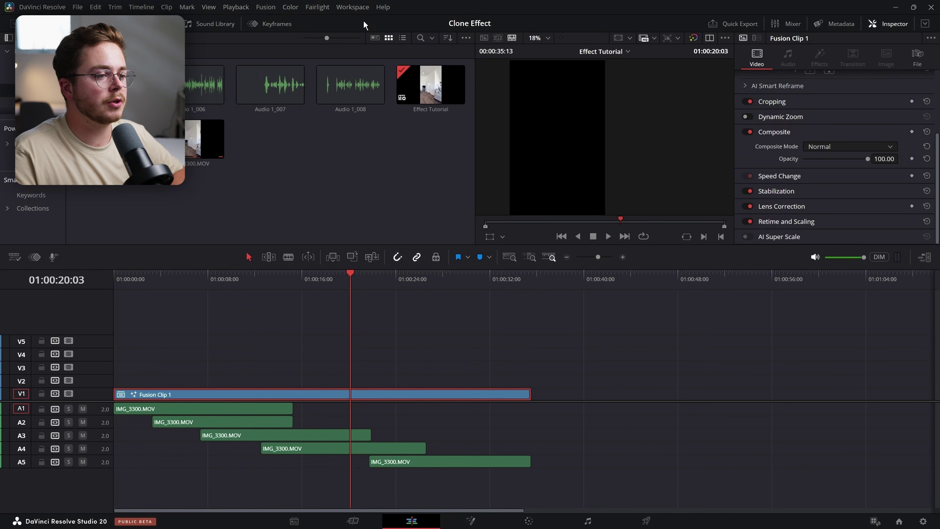
Open the Fusion clip's node graph and delete the five default Merge nodes and the Background1 node
click(470, 522)
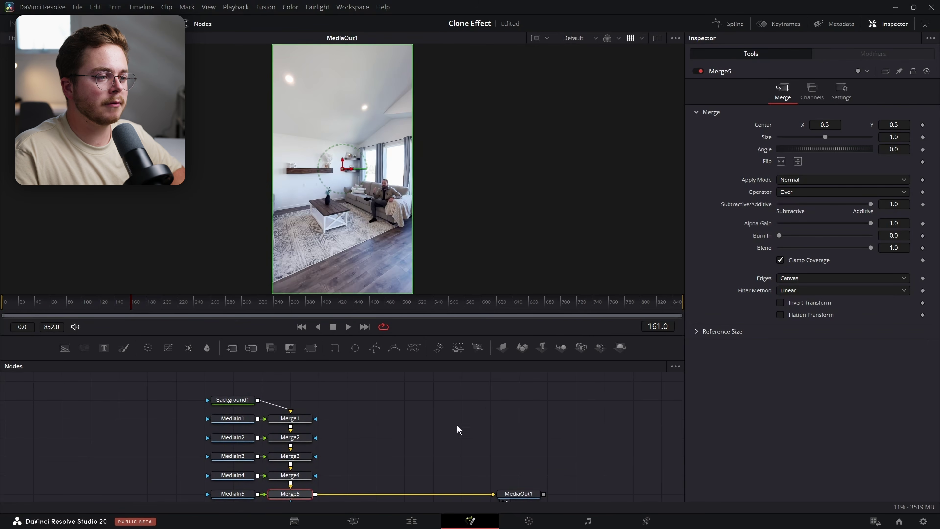
drag(464, 341, 374, 487)
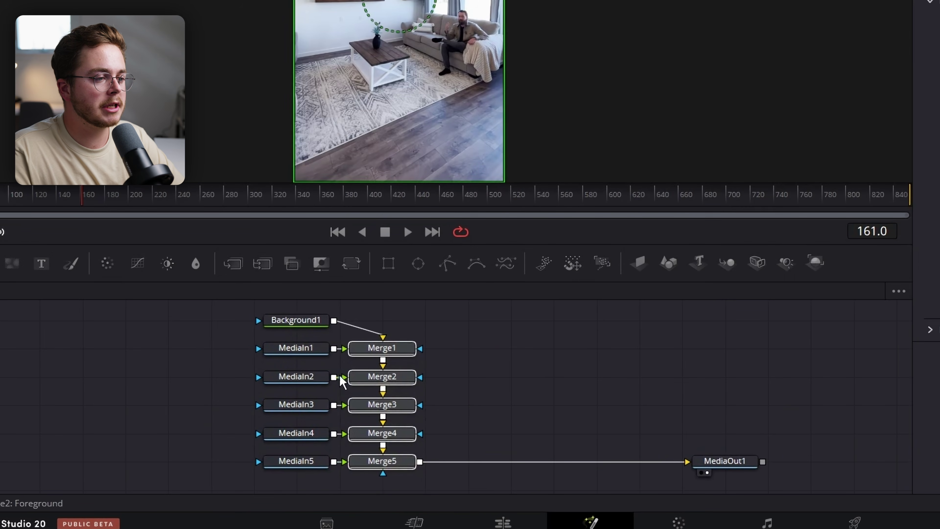
key(Delete)
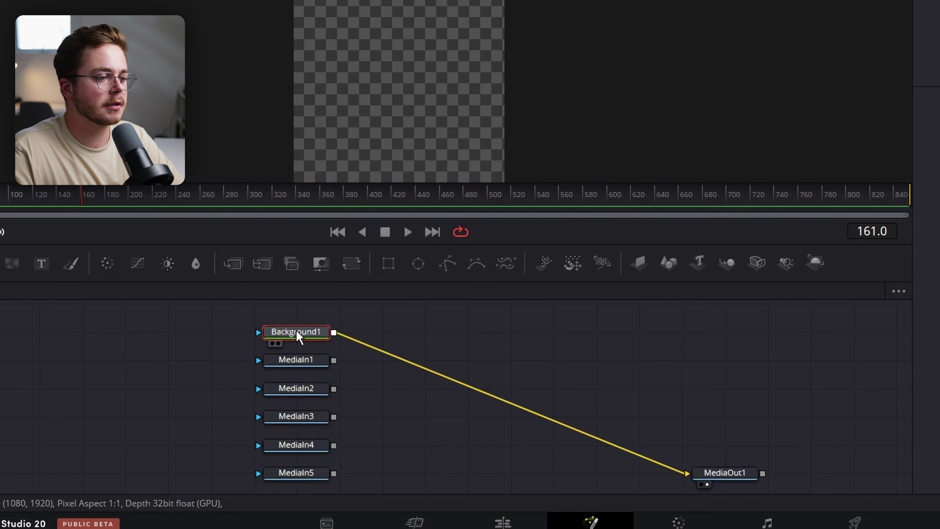
key(Delete)
Move MediaIn1 into line with MediaOut1 and connect it to the output
drag(311, 362, 456, 477)
scroll(458, 482, right, 5)
scroll(458, 482, down, 1)
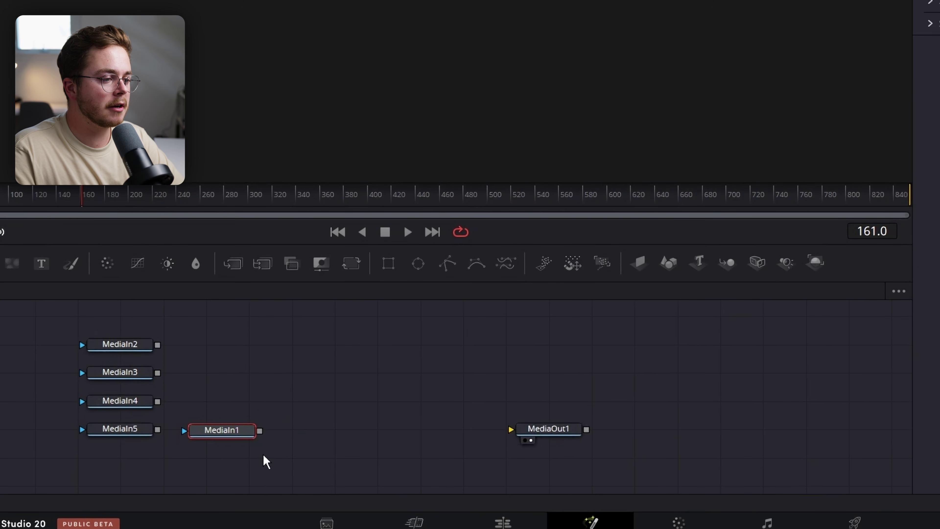
drag(260, 431, 561, 433)
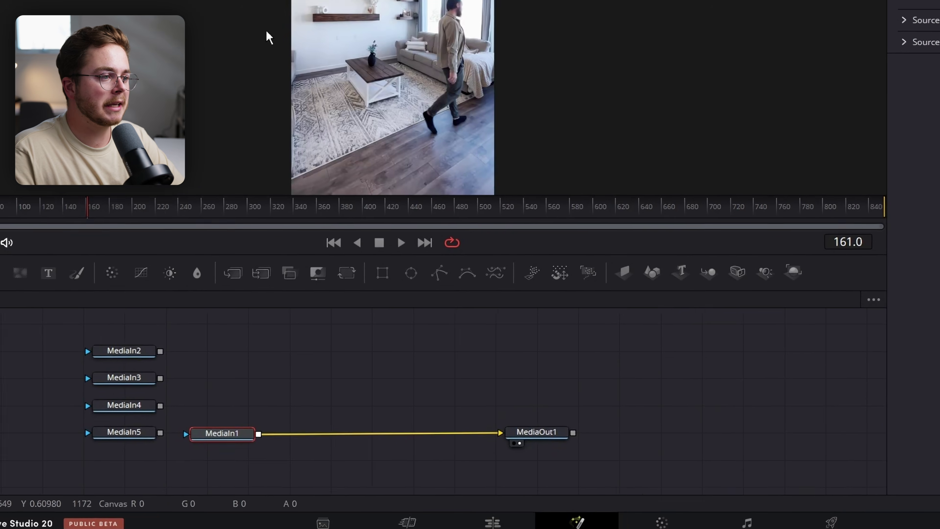
Go to frame 183, move MediaIn2 above MediaIn1, and merge it over MediaIn1 as the foreground
drag(130, 301, 150, 326)
drag(173, 405, 262, 396)
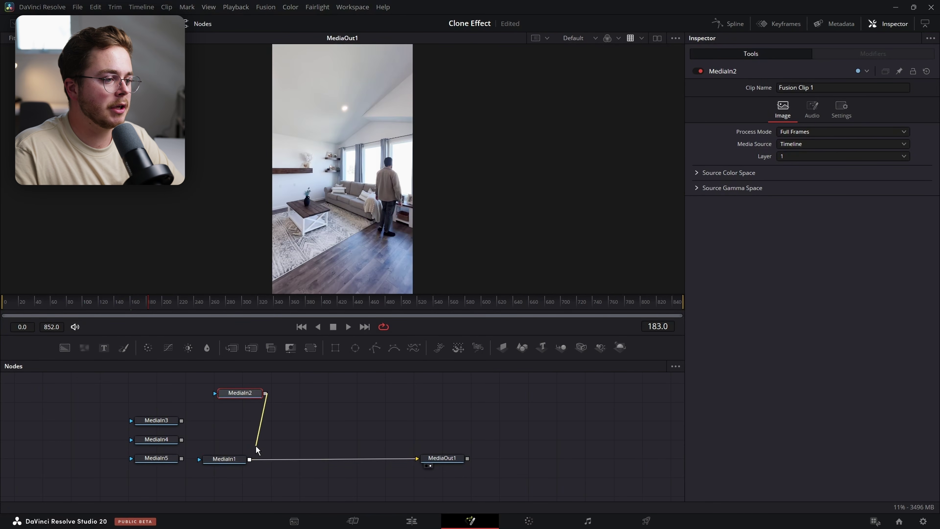
drag(256, 451, 276, 459)
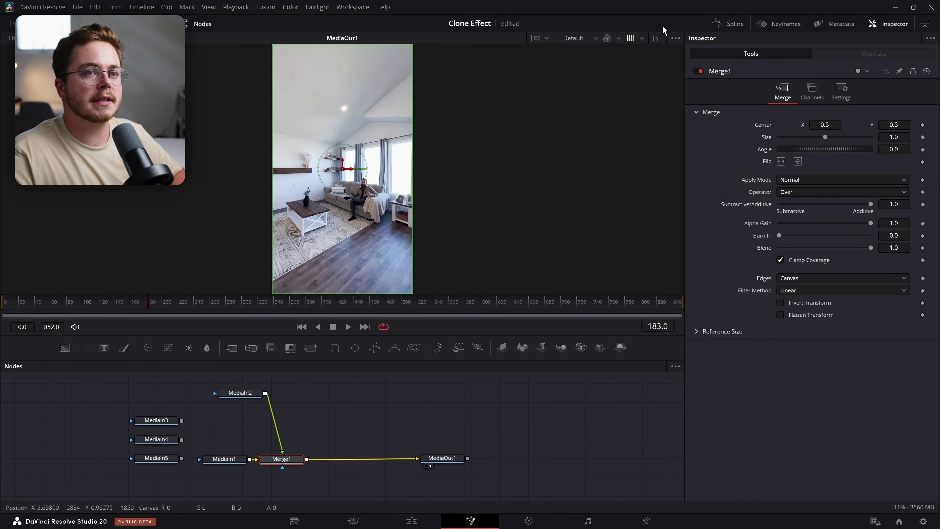
Switch to a dual-viewer layout and show MediaIn2 in the first viewer beside MediaOut1
click(657, 37)
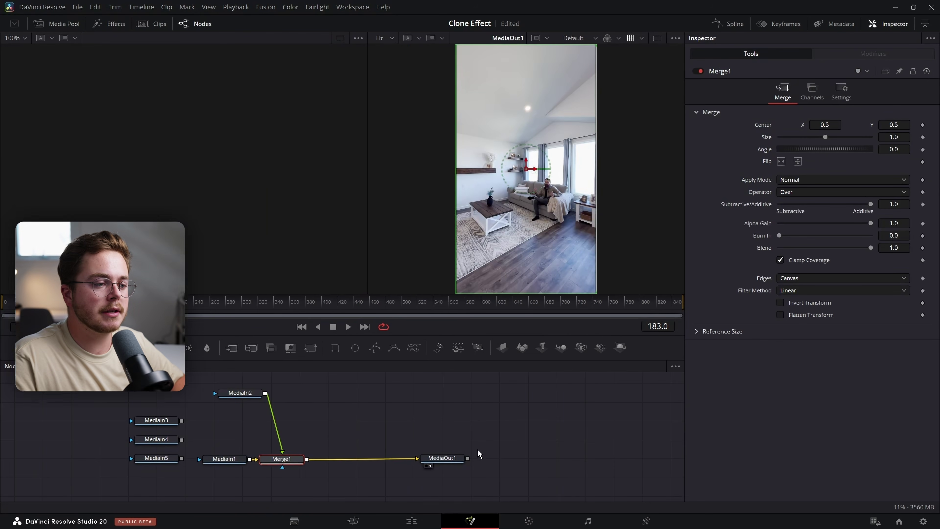
ctrl+click(243, 394)
key(1)
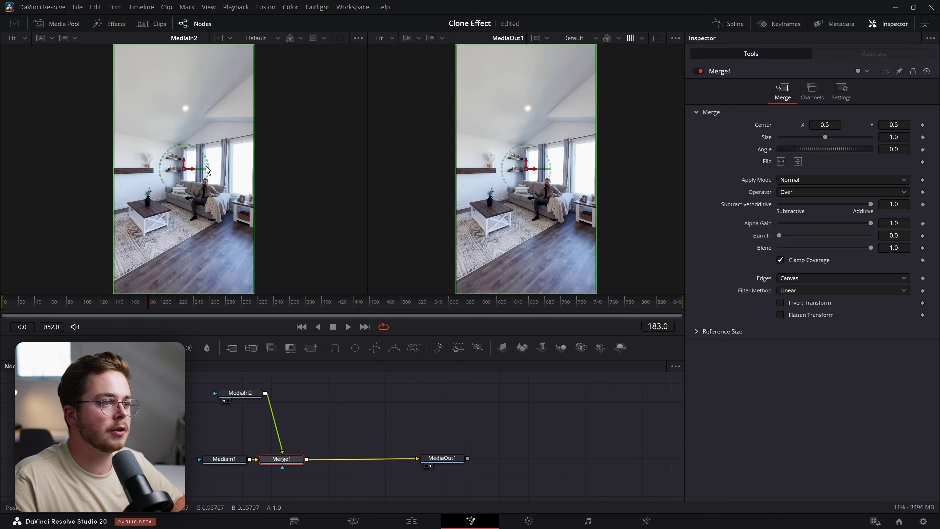
Place the MediaIn2 node directly above Merge1 and go back to about frame 88
drag(148, 303, 82, 307)
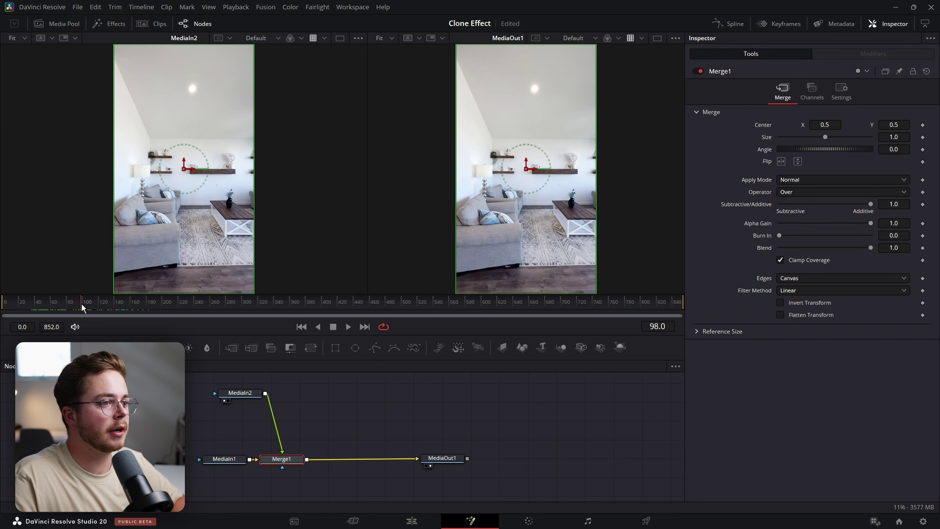
drag(240, 393, 287, 430)
mouse_move(82, 313)
mouse_down()
mouse_move(63, 311)
mouse_move(76, 301)
mouse_up()
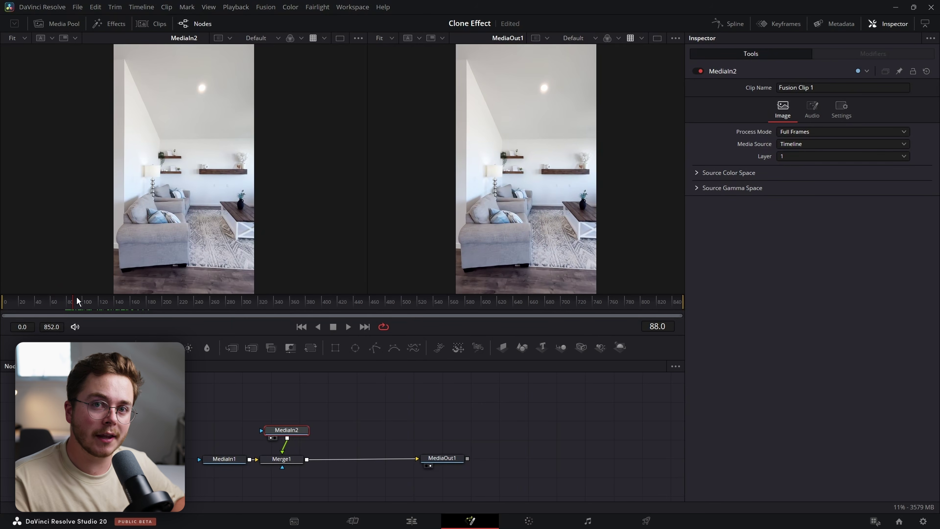
Add an unconnected Polygon mask node to the node graph
click(360, 426)
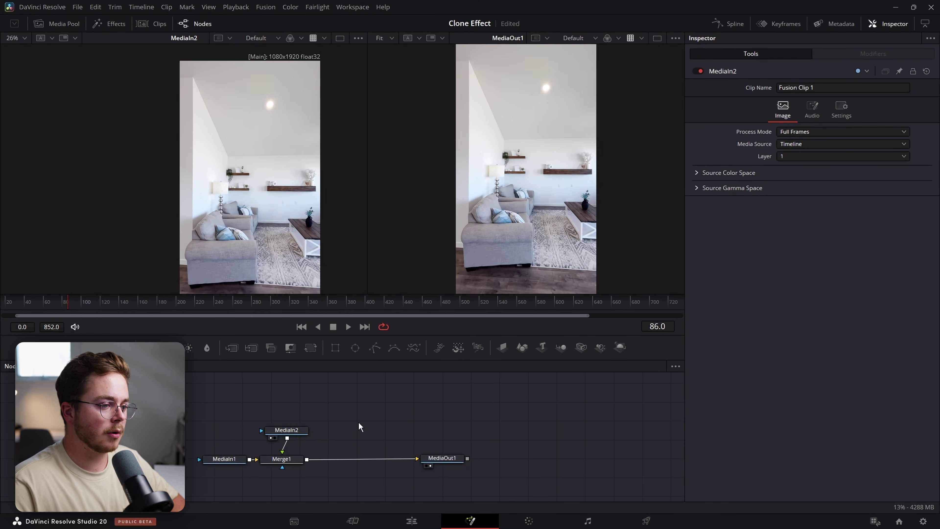
key(shift+space)
text(poly)
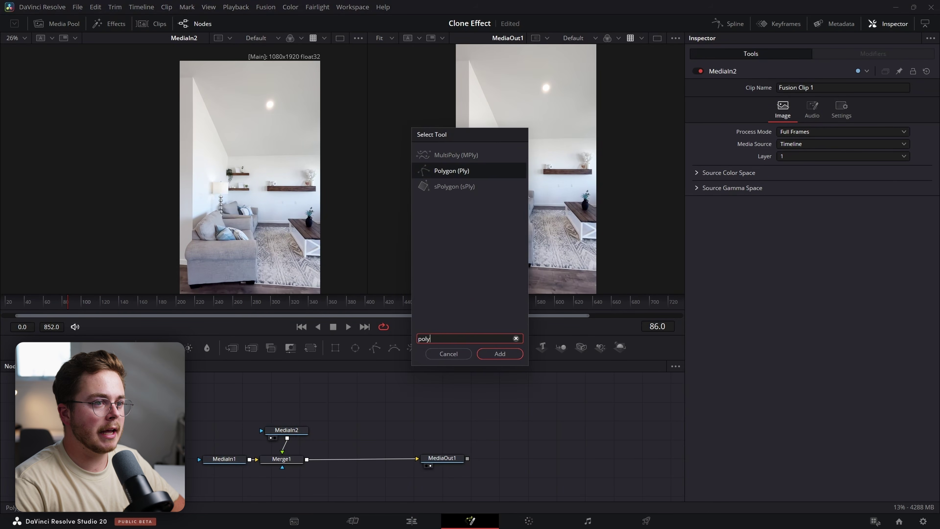
key(Return)
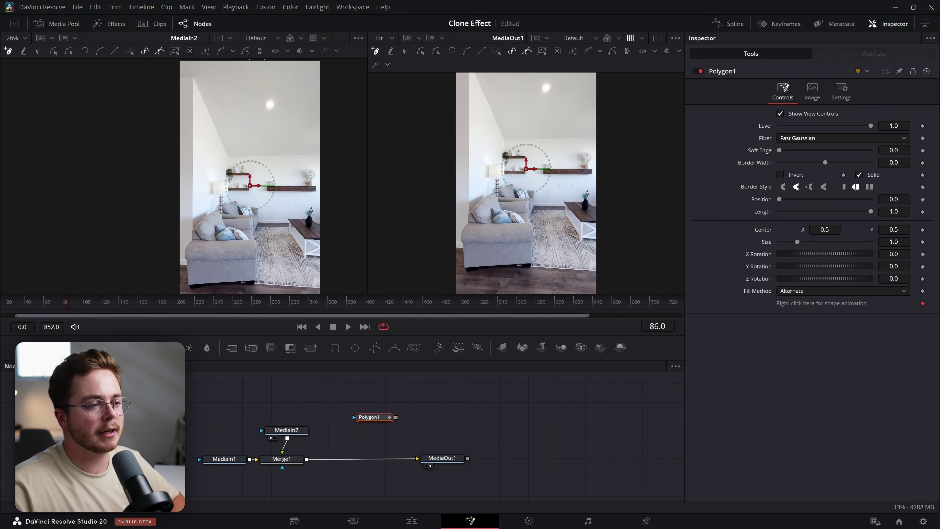
At frame 86, draw a closed rectangular polygon mask taller than the picture, just outside its right edge
mouse_move(73, 304)
mouse_down()
mouse_move(95, 304)
mouse_move(70, 307)
mouse_up()
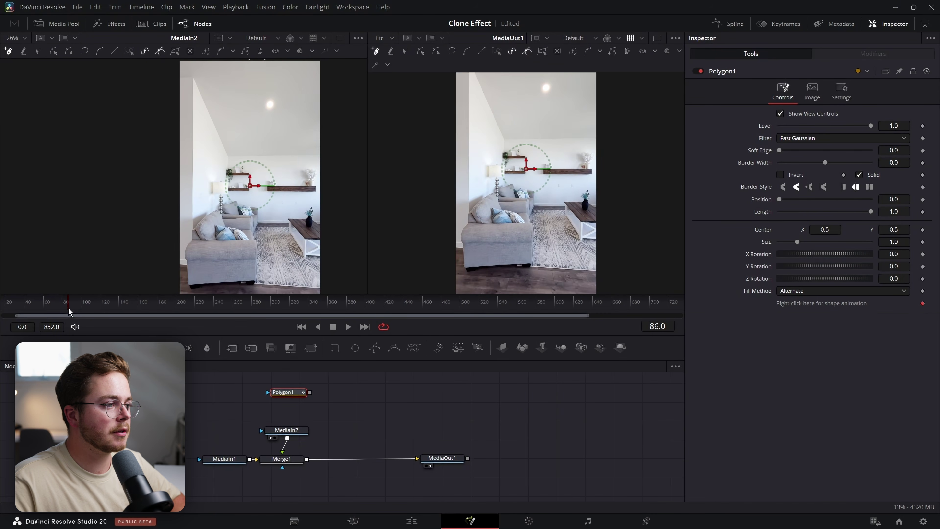
scroll(288, 159, down, 5)
click(273, 128)
click(272, 190)
click(270, 221)
click(461, 296)
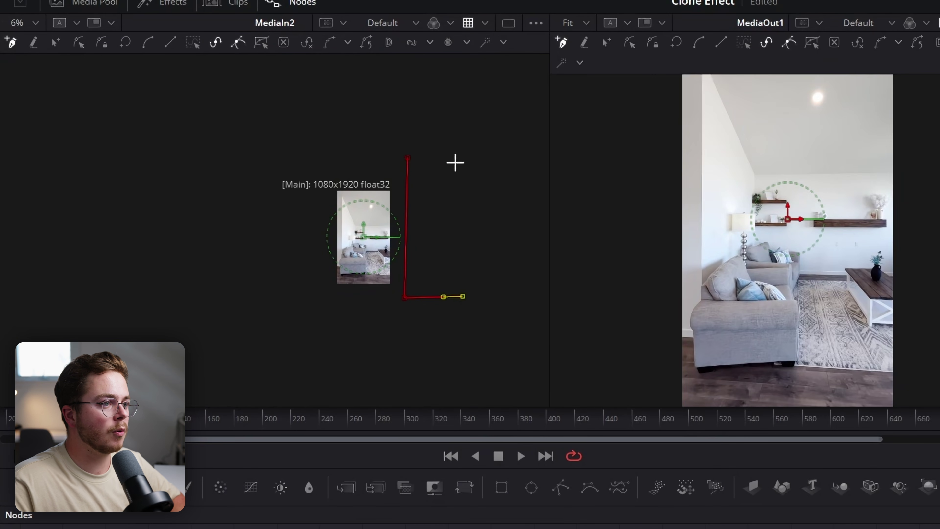
click(409, 159)
At about frame 167, shift the mask so its left edge runs down the middle of the picture
scroll(389, 209, up, 5)
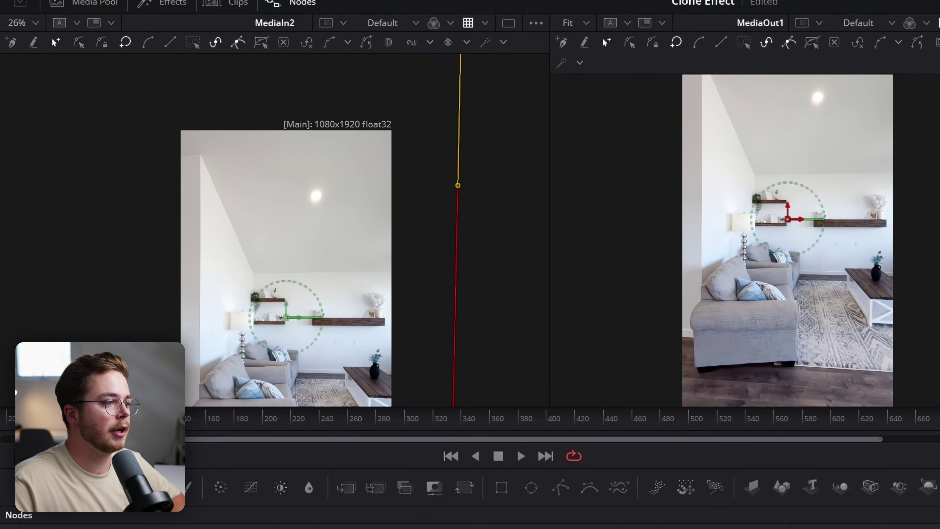
click(189, 420)
drag(194, 445, 223, 445)
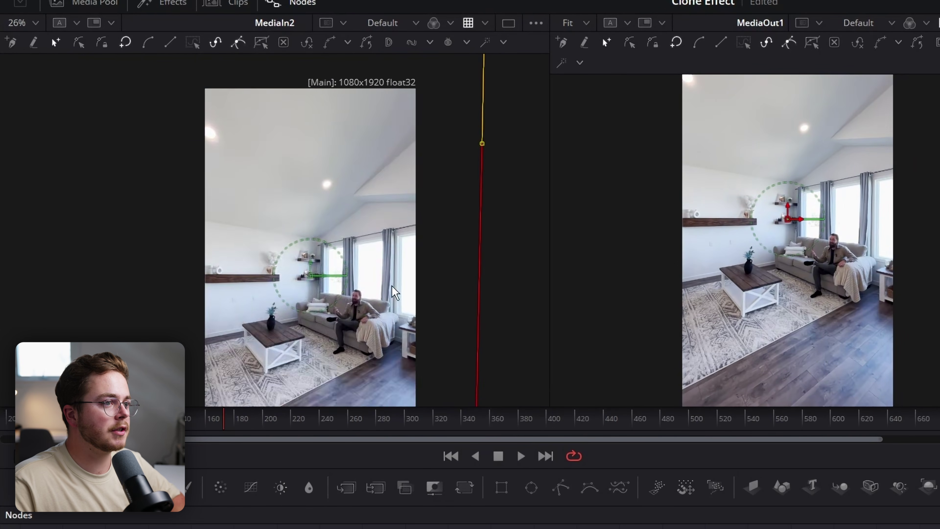
scroll(401, 293, down, 4)
drag(426, 363, 368, 363)
scroll(374, 315, up, 4)
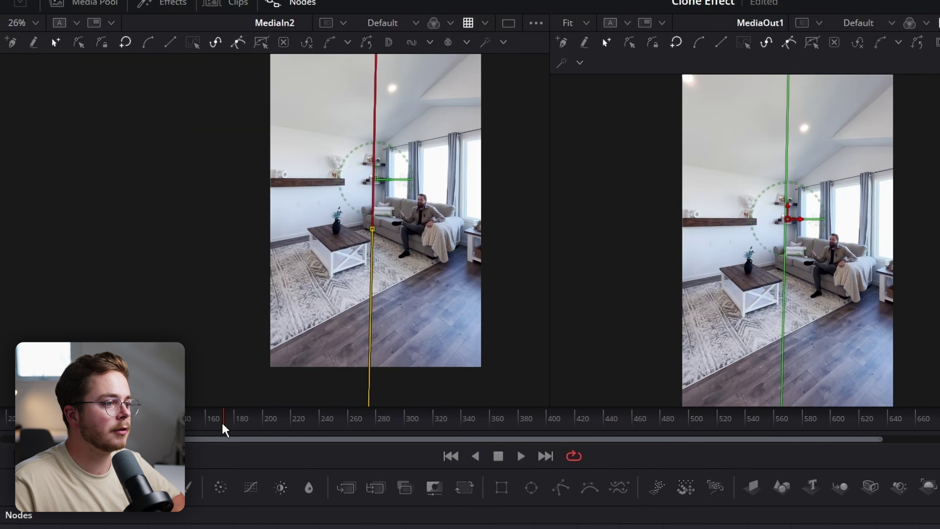
At about frame 235, shift the mask left until it covers the whole picture
drag(225, 430, 320, 429)
scroll(347, 395, down, 2)
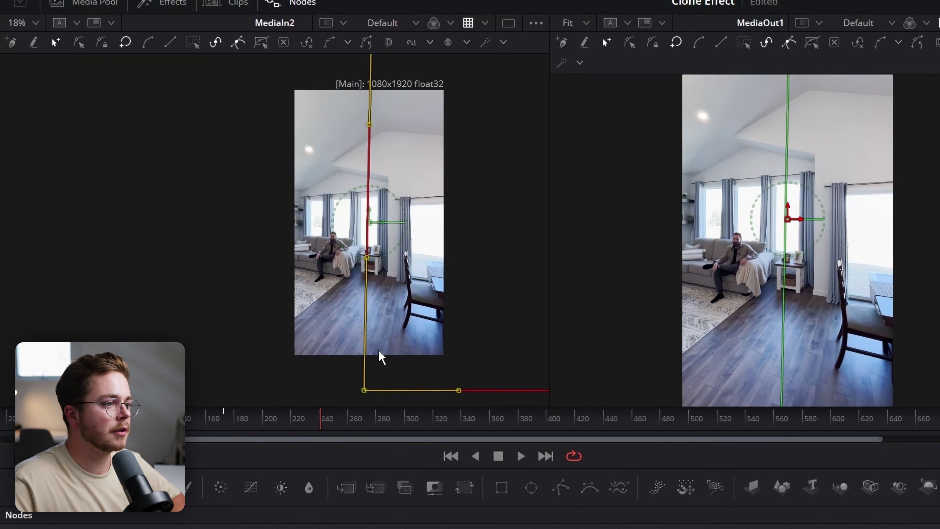
drag(380, 352, 296, 352)
Review the mask's motion, shift it further left at about frame 130 to clear the seated man, and connect Polygon1 to MediaIn2
click(300, 420)
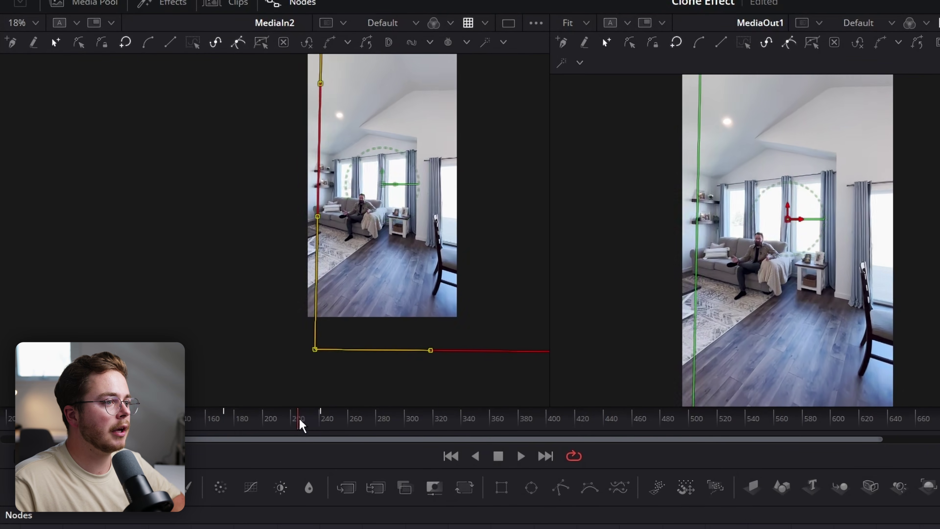
drag(300, 419, 178, 424)
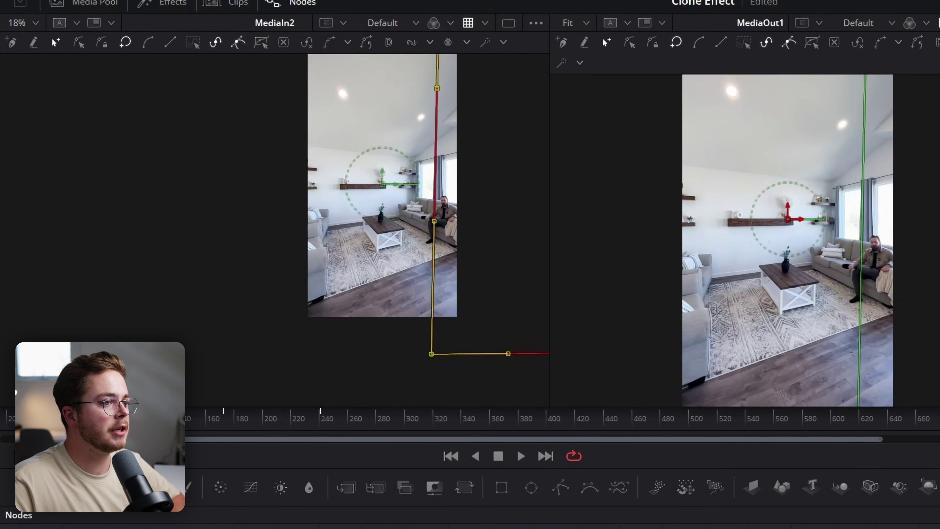
scroll(429, 219, up, 3)
scroll(356, 346, up, 2)
scroll(333, 336, down, 1)
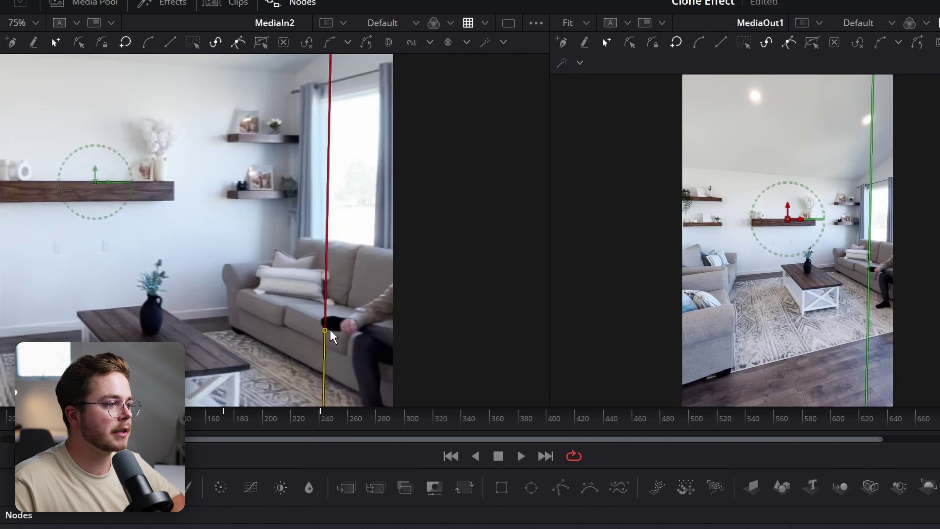
scroll(333, 335, down, 5)
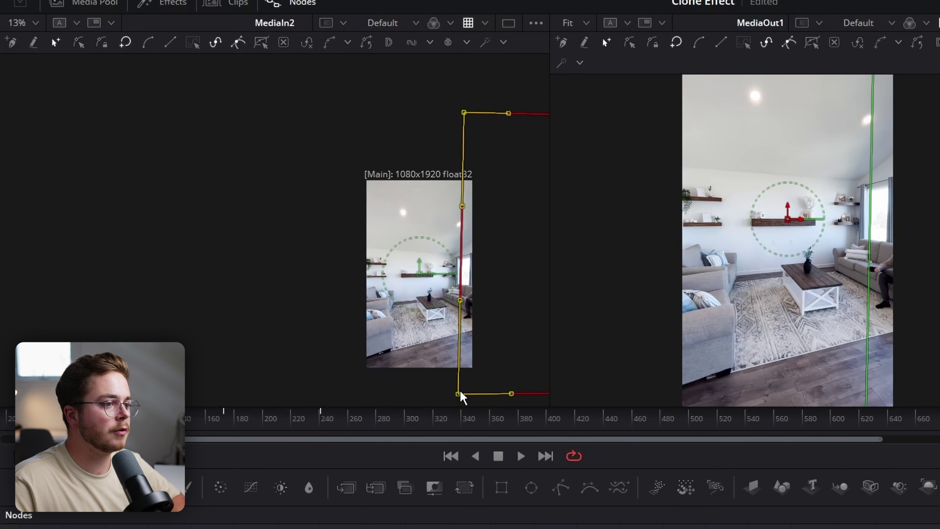
drag(460, 393, 430, 398)
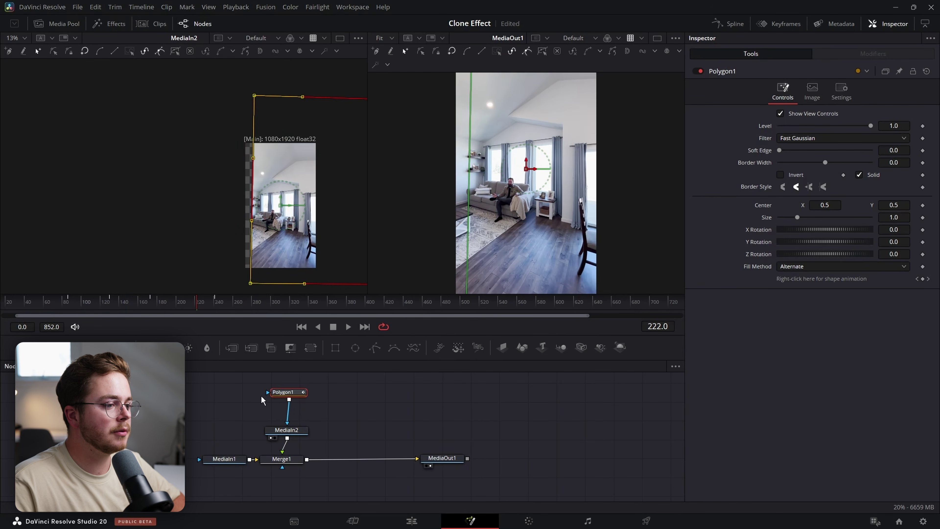
Play the composite from about frame 93 and examine the mask seam across the ceiling and wall at frame 128
click(437, 463)
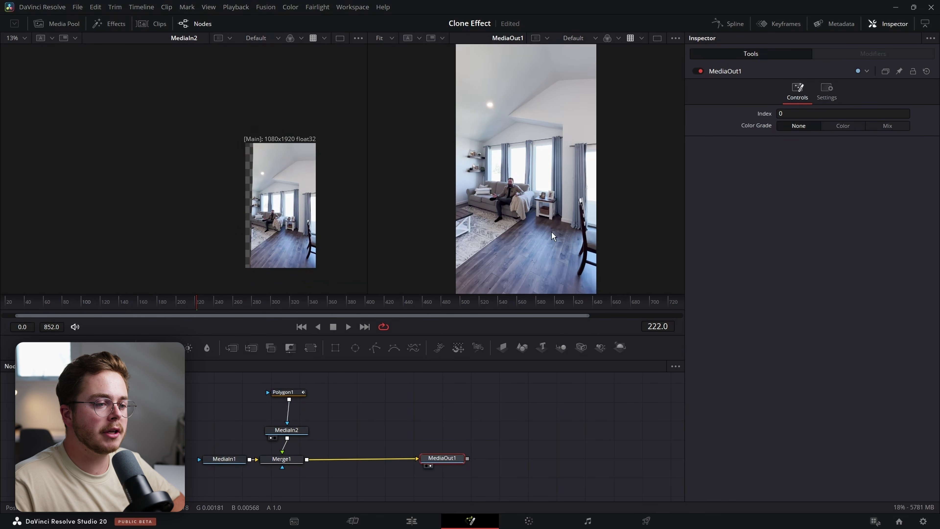
drag(208, 312, 80, 310)
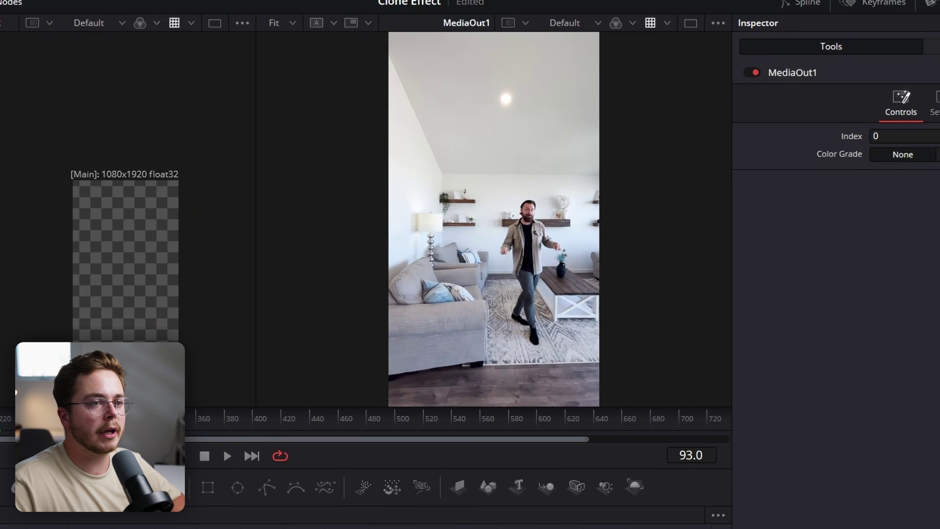
key(space)
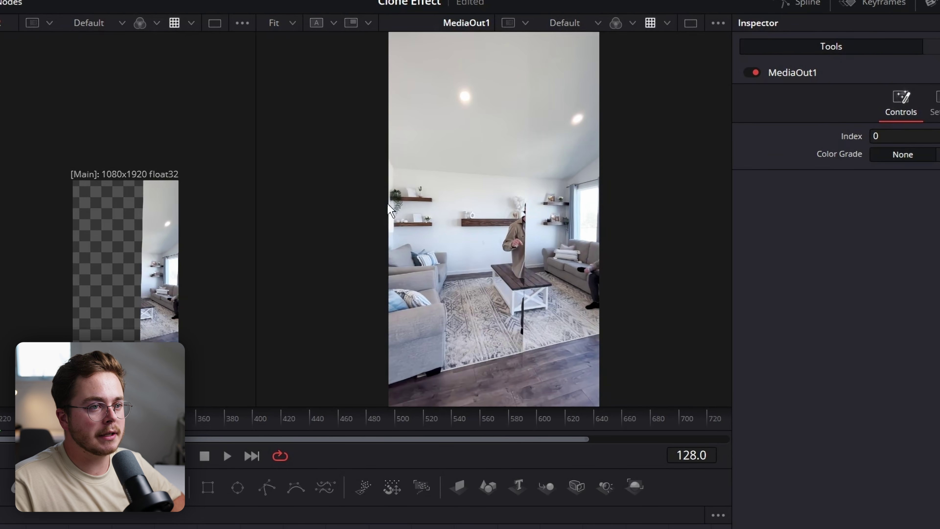
scroll(530, 255, up, 3)
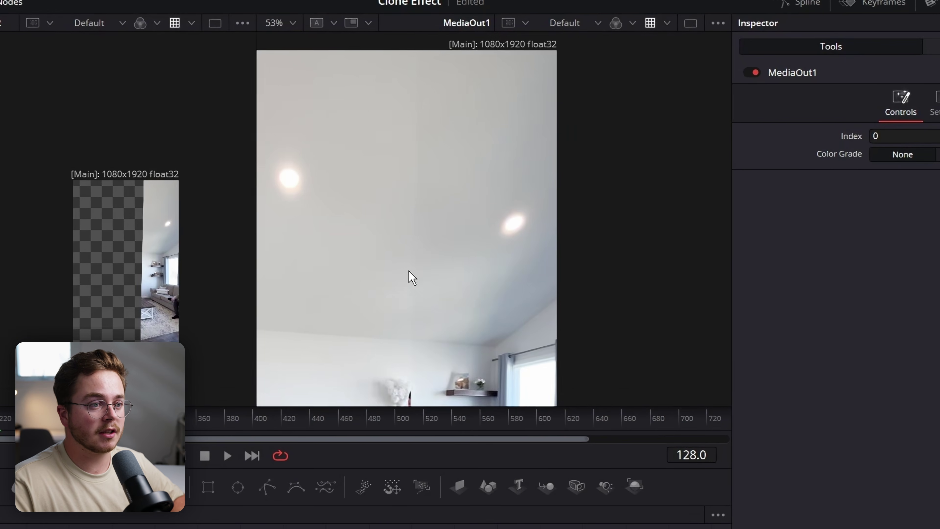
scroll(481, 227, up, 3)
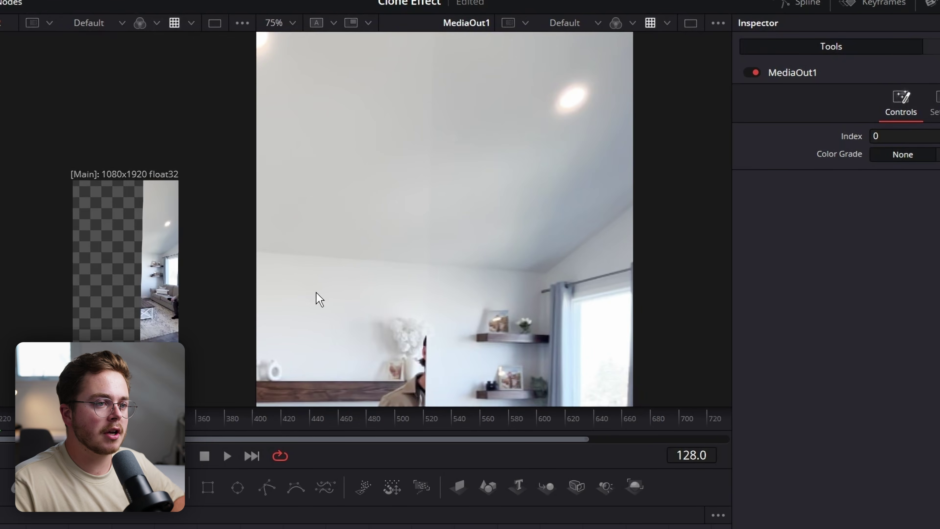
scroll(441, 278, up, 3)
scroll(441, 239, up, 5)
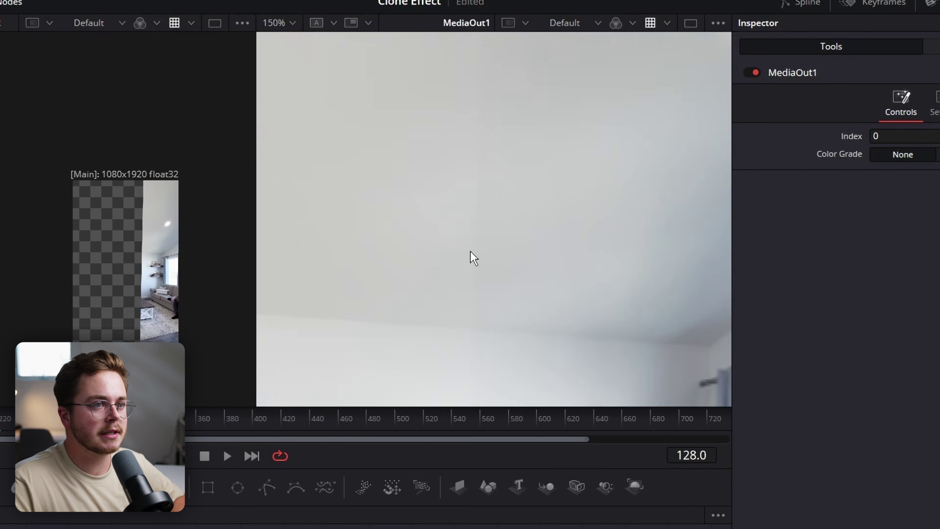
scroll(440, 248, down, 3)
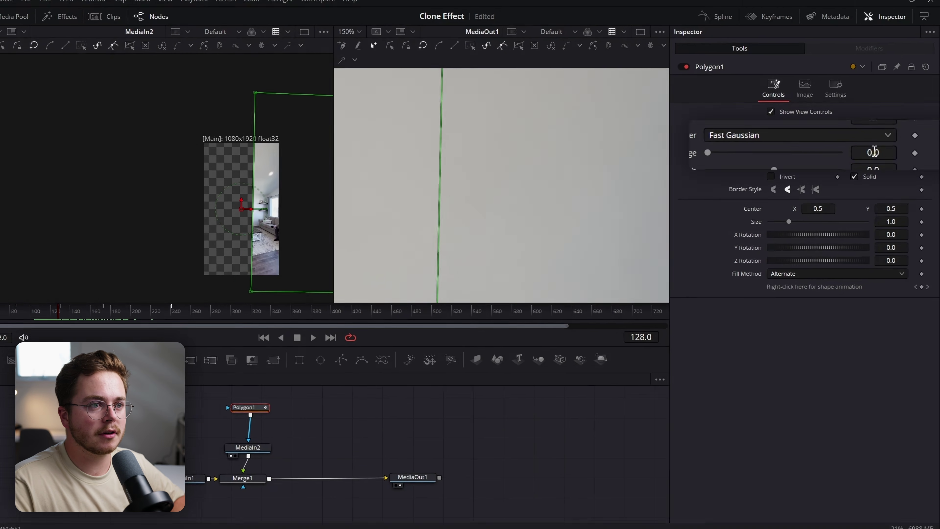
Set the polygon mask's Soft Edge to 0.049 and check the blended seam in the composite
drag(874, 152, 878, 152)
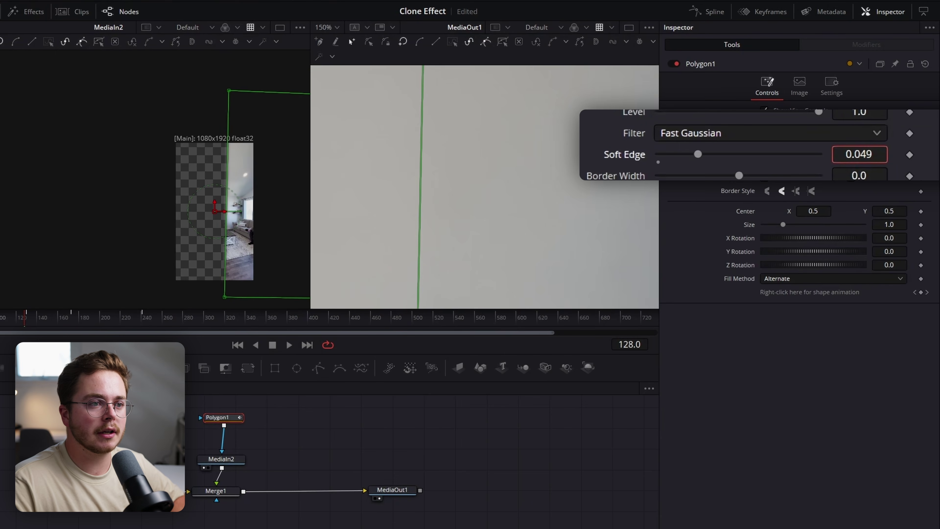
scroll(315, 222, down, 10)
scroll(479, 248, up, 3)
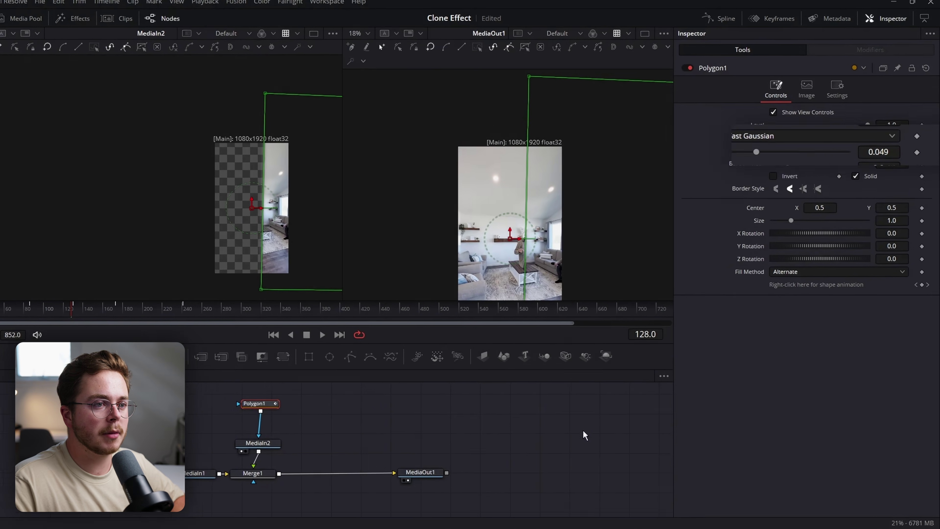
scroll(522, 211, up, 5)
scroll(553, 174, down, 5)
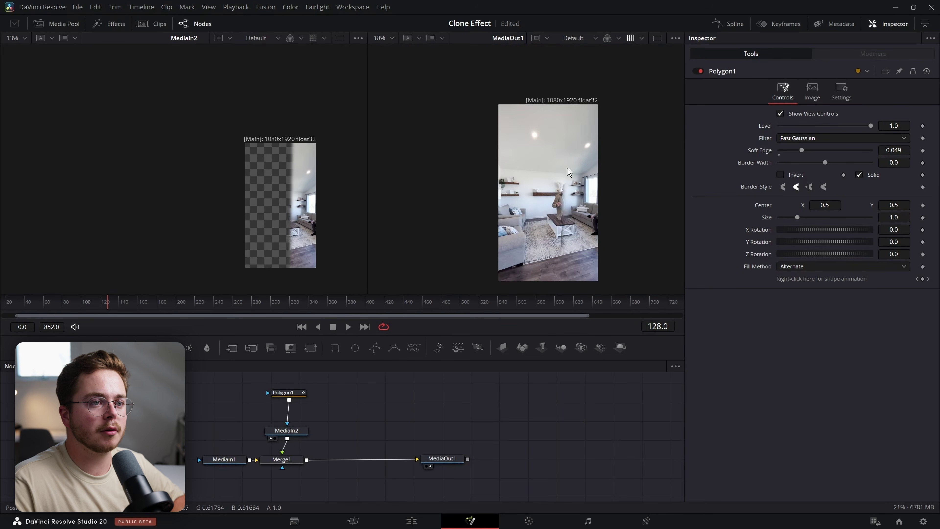
At about frame 235, merge MediaIn3 over Merge1's output ahead of MediaOut1, align its node above the new merge, and view MediaIn3
scroll(569, 172, up, 5)
drag(101, 302, 148, 303)
scroll(496, 165, down, 5)
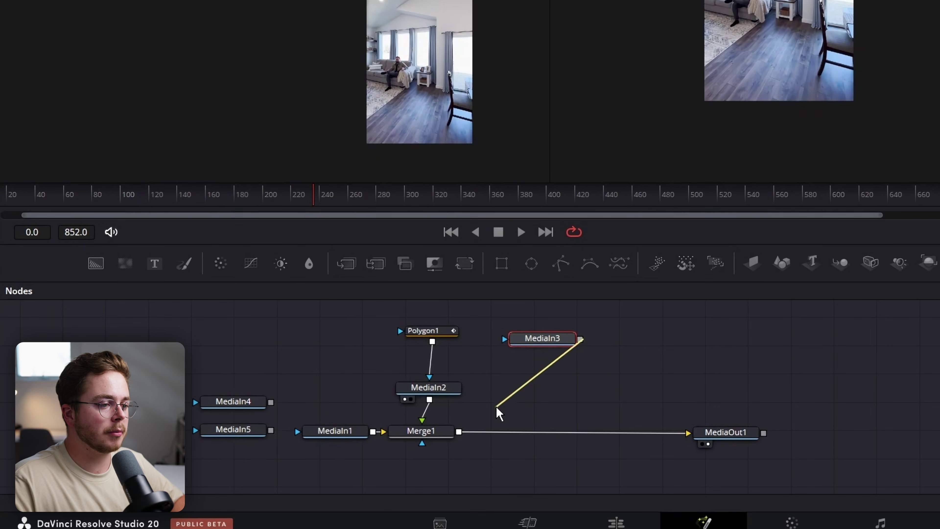
drag(498, 411, 481, 432)
drag(548, 338, 549, 343)
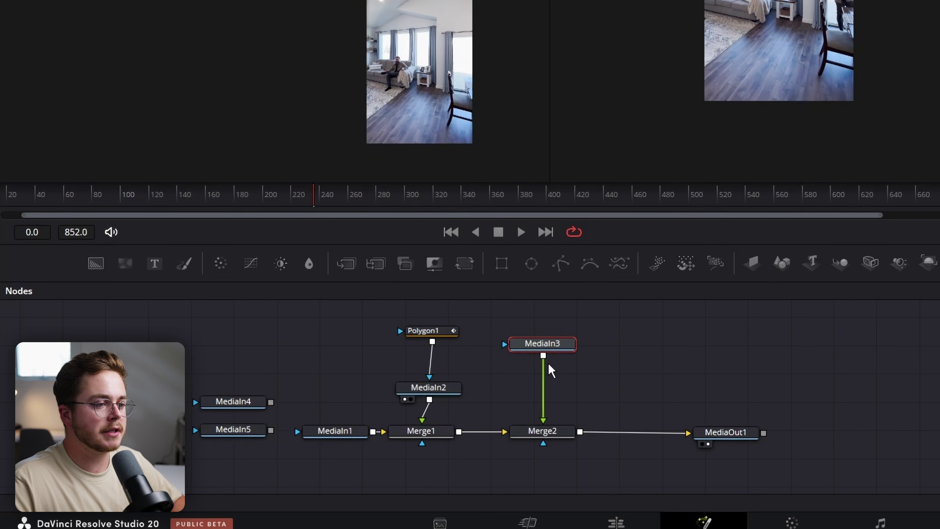
key(1)
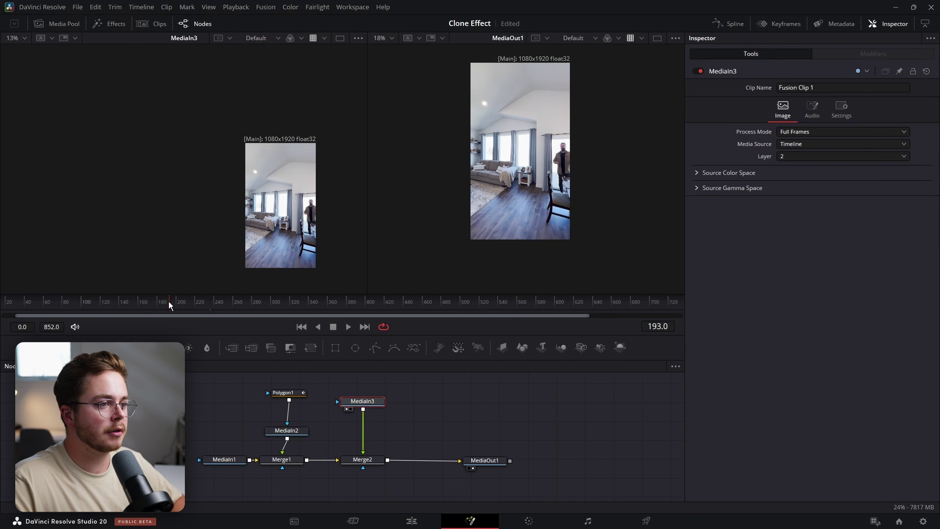
At frame 187, add a Polygon node and draw a closed four-point mask just beyond the picture's right edge
mouse_move(169, 303)
mouse_down()
mouse_move(143, 307)
mouse_move(164, 309)
mouse_up()
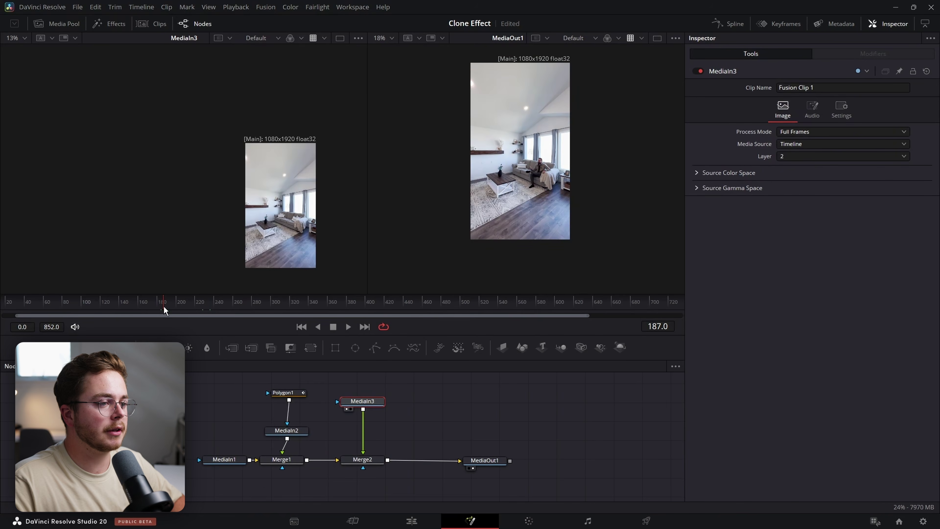
click(434, 393)
text(poly)
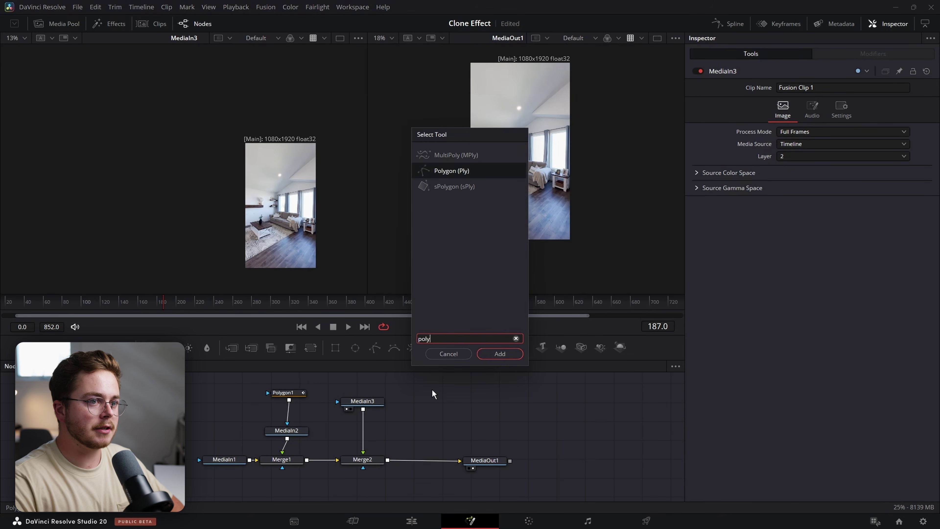
key(Return)
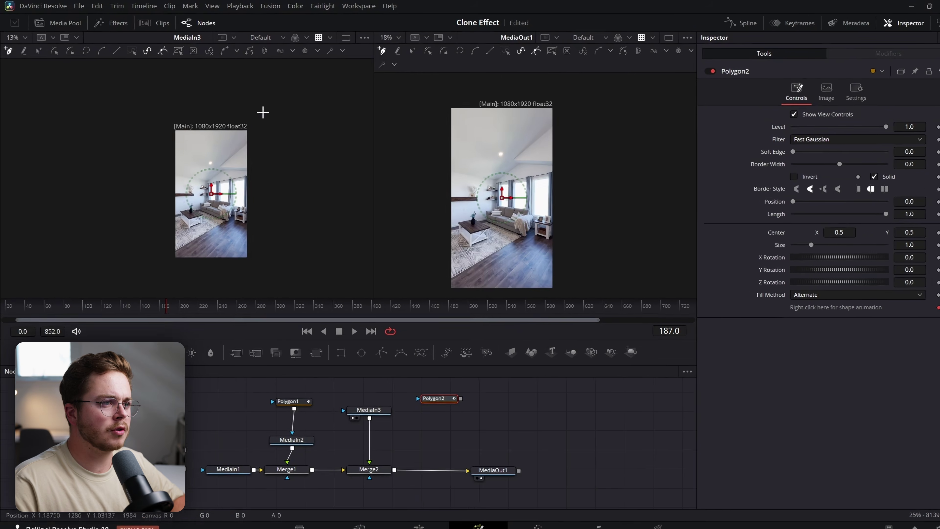
click(257, 110)
click(252, 268)
click(292, 264)
click(408, 130)
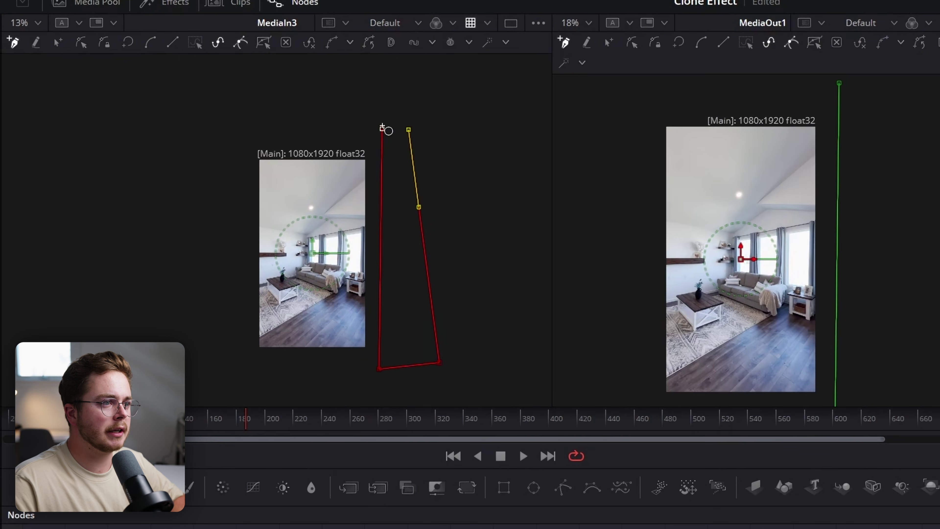
click(383, 128)
Animate the mask's left edge to the picture's middle at about frame 260 and past its left side at about frame 337
drag(253, 425, 361, 441)
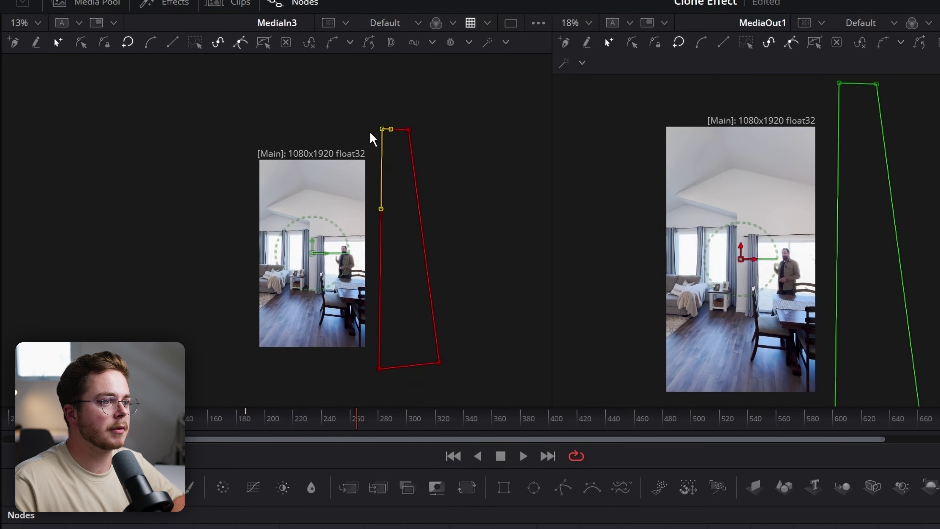
drag(401, 98, 327, 395)
drag(379, 371, 315, 369)
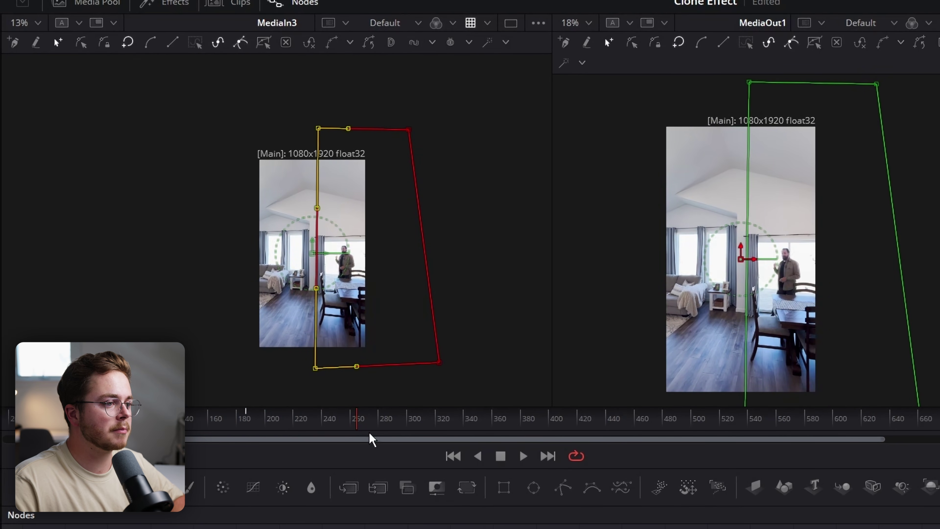
drag(364, 430, 468, 433)
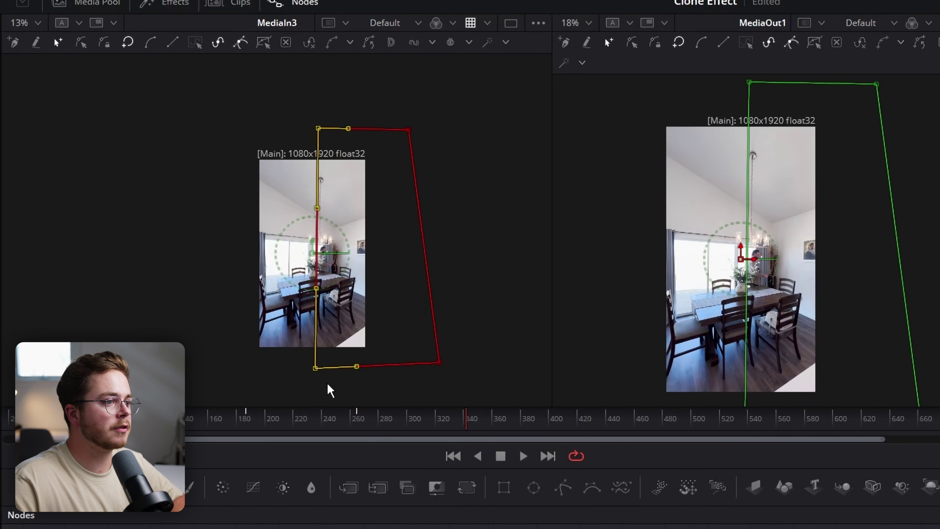
drag(315, 370, 237, 365)
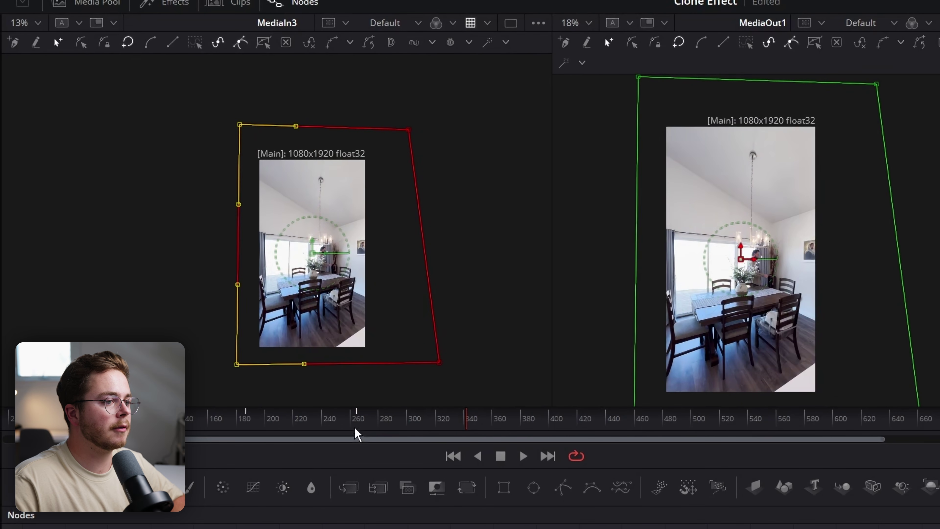
Review the mask's motion over the standing man and shift its left edge further left at about frame 219
drag(444, 433, 399, 421)
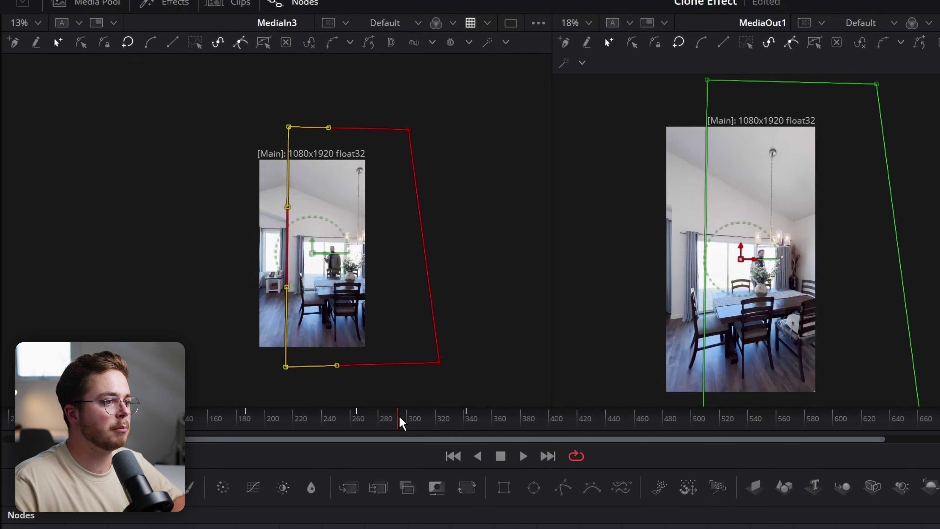
scroll(313, 249, up, 5)
scroll(405, 233, down, 5)
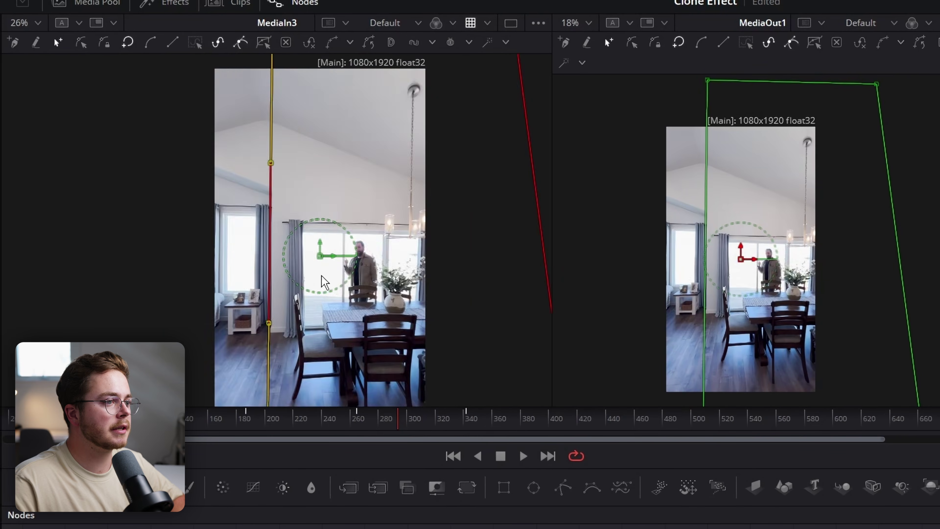
drag(377, 409, 311, 422)
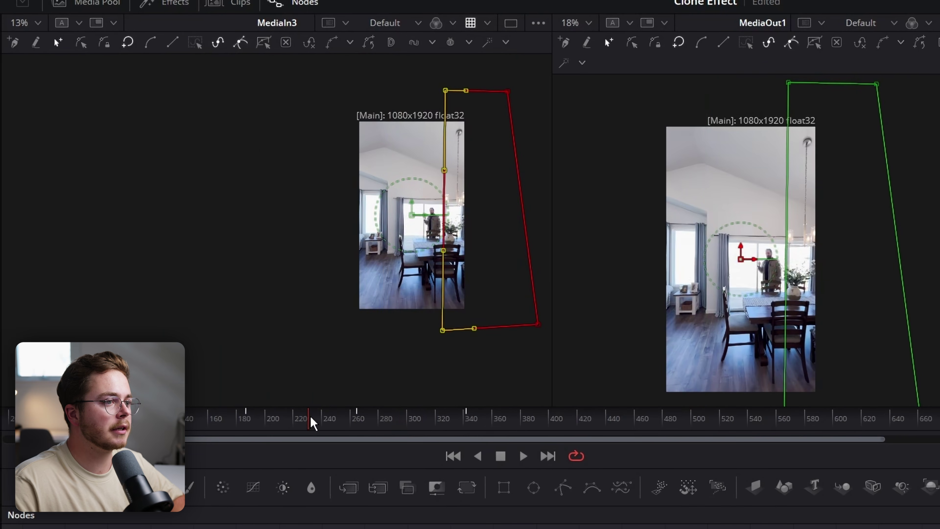
scroll(458, 311, up, 3)
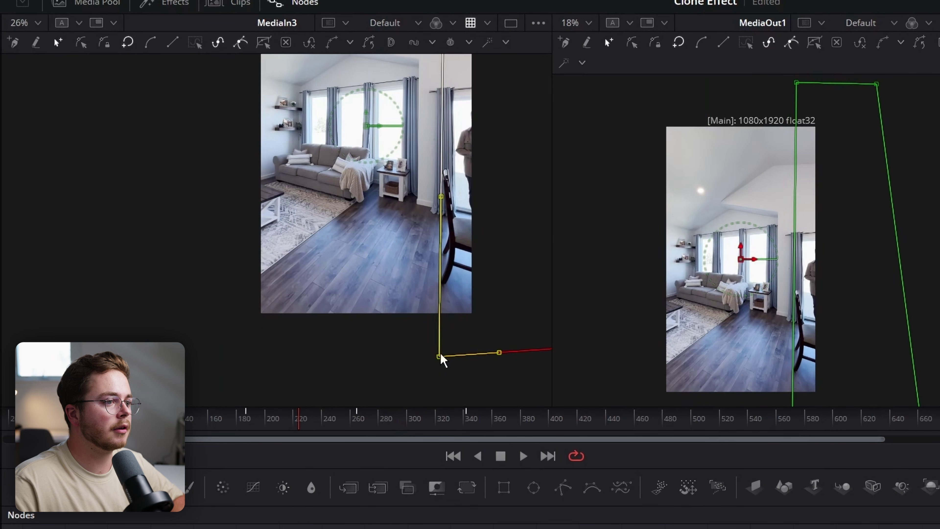
drag(431, 359, 402, 357)
drag(289, 419, 247, 417)
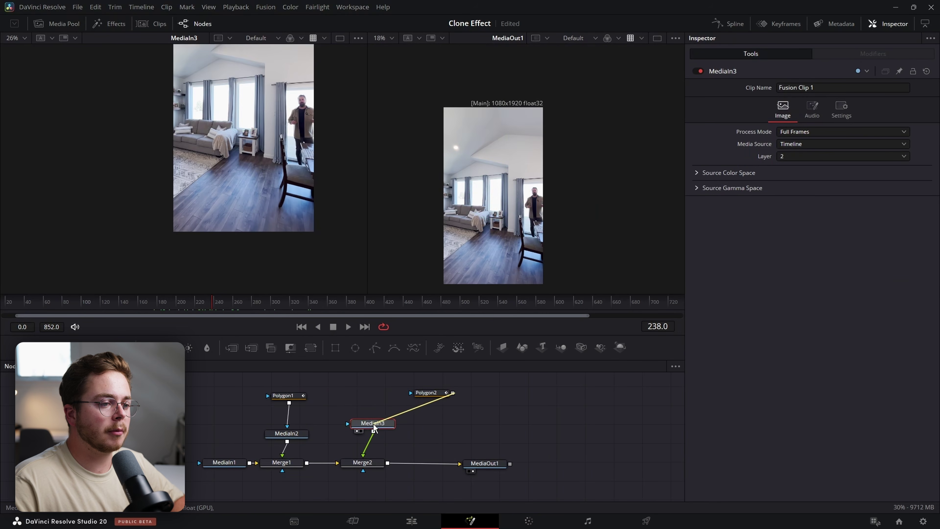
Connect Polygon2 to MediaIn3 as its mask and examine the composite's wall seam at frame 279
drag(373, 423, 372, 424)
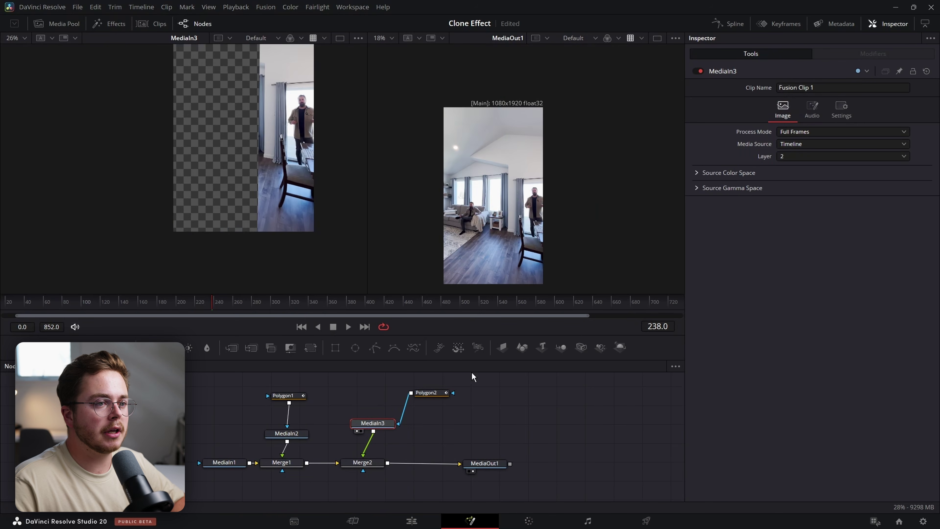
scroll(538, 149, up, 2)
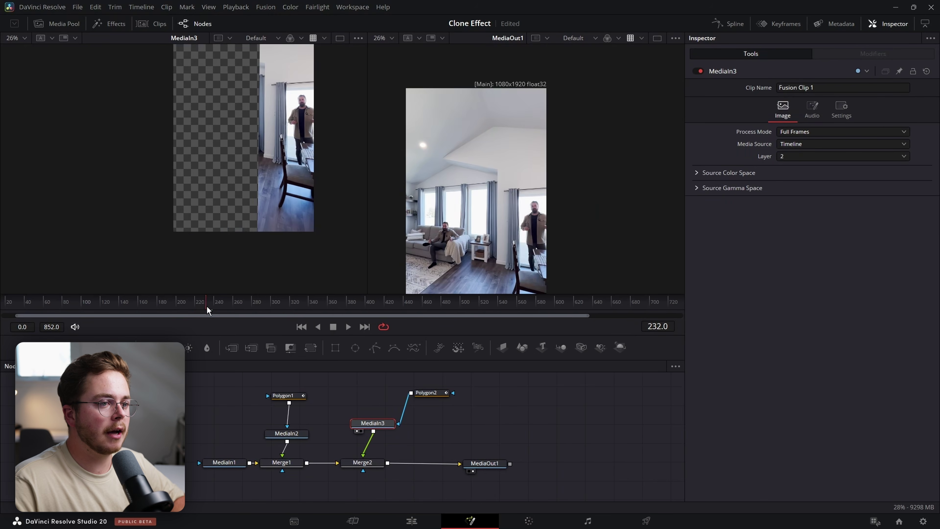
drag(208, 308, 251, 316)
scroll(464, 257, up, 5)
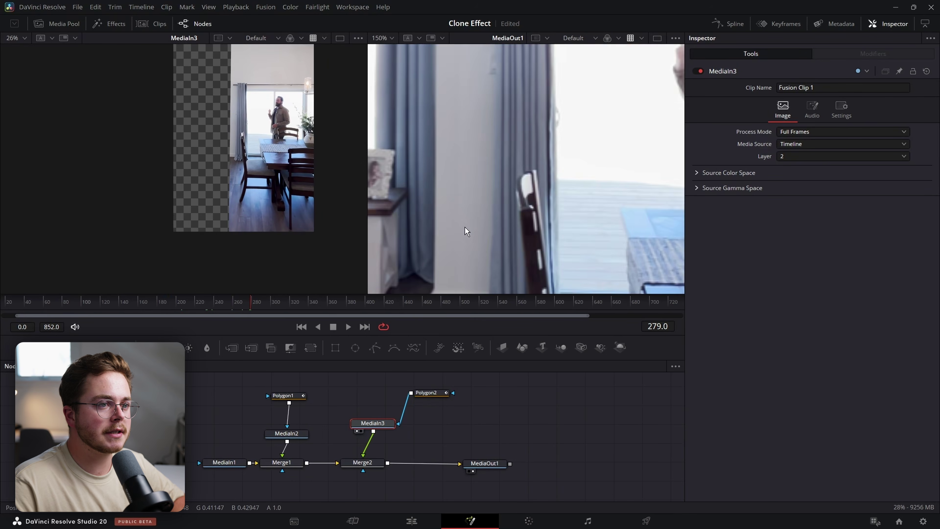
scroll(465, 232, down, 3)
scroll(472, 195, up, 1)
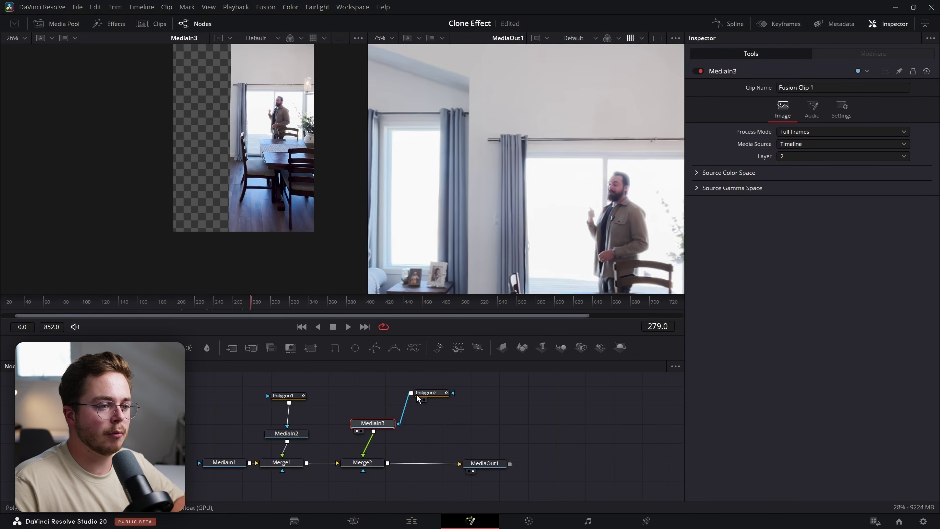
Move Polygon2 above MediaIn3, set its Soft Edge to 0.0465, and check the blended seam in the composite
drag(418, 398, 376, 402)
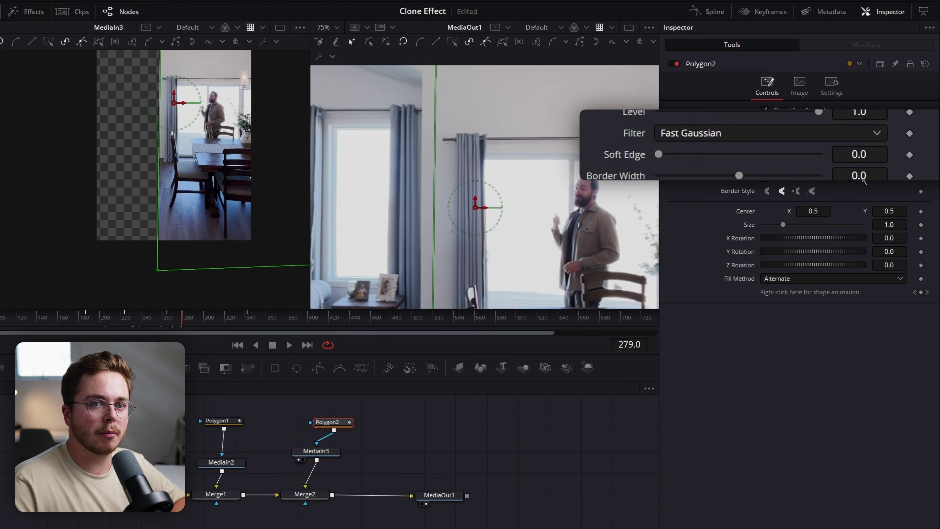
drag(857, 154, 870, 154)
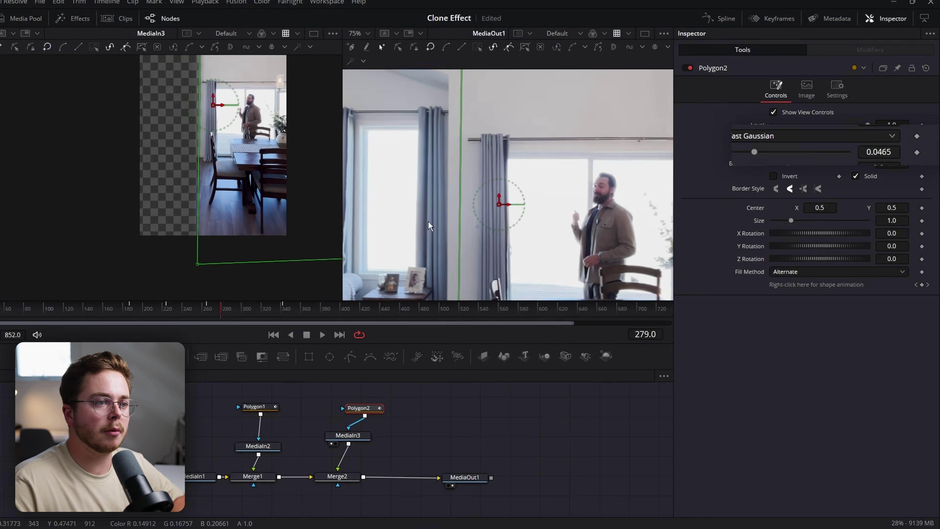
key(ctrl+f)
Arrange Polygon2 and MediaIn3 together above Merge2 and merge MediaIn4 over Merge2's output
ctrl+click(336, 454)
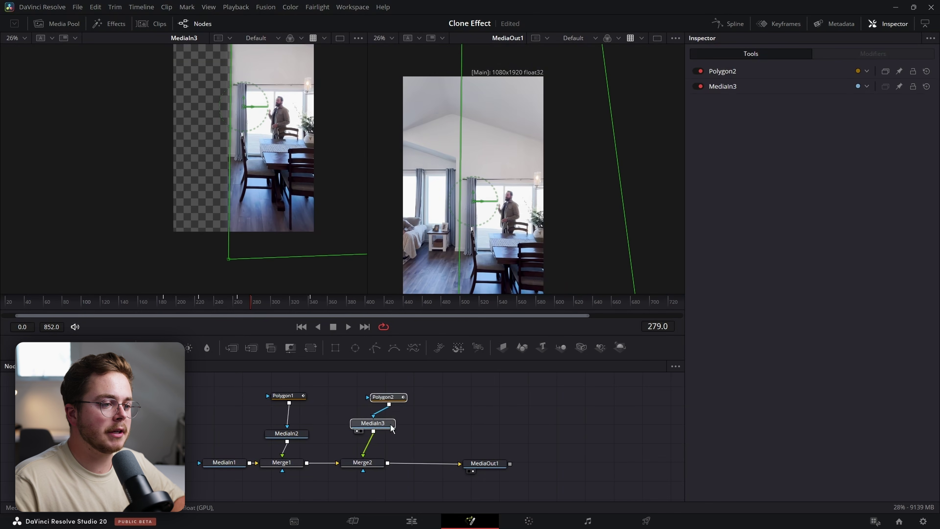
drag(392, 429, 374, 439)
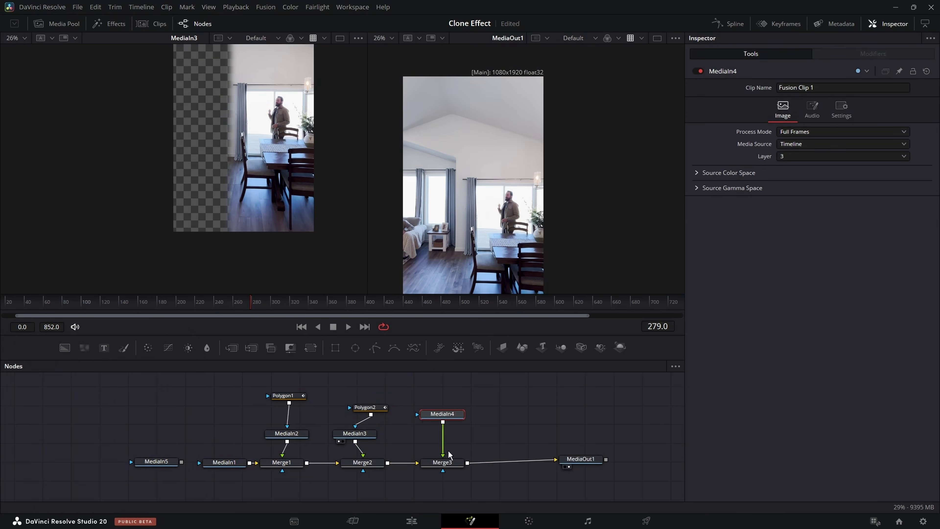
At about frame 308, draw a new polygon mask beyond MediaIn4's right edge, disconnect MediaIn4 from Merge3, and place Polygon3 beside MediaIn4
click(273, 309)
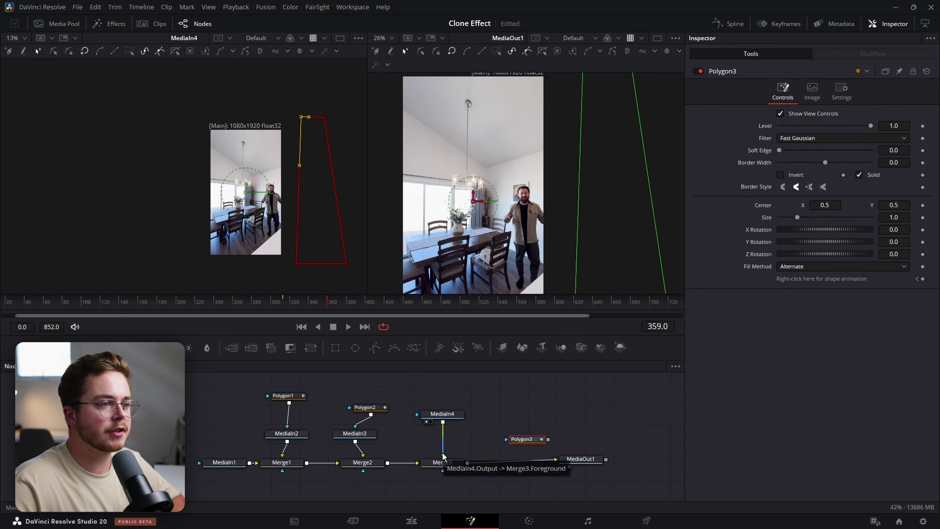
click(443, 456)
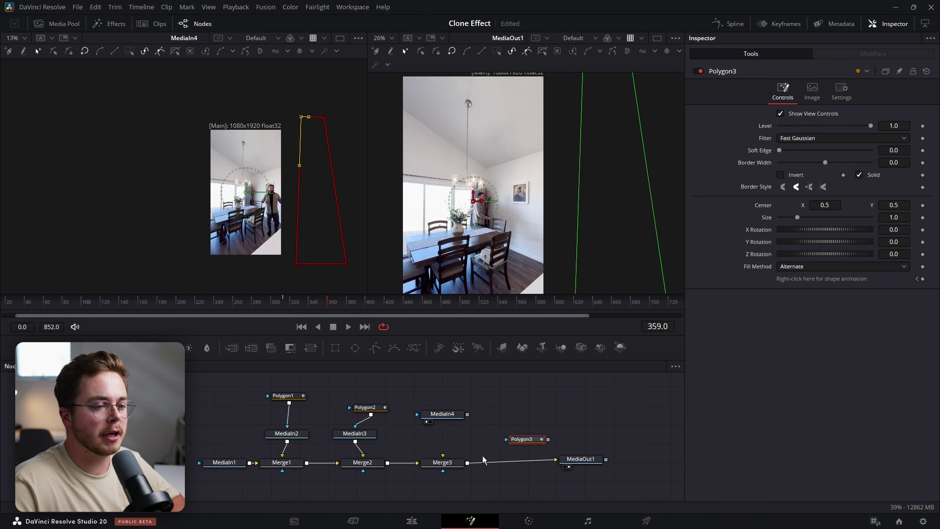
drag(525, 444, 511, 415)
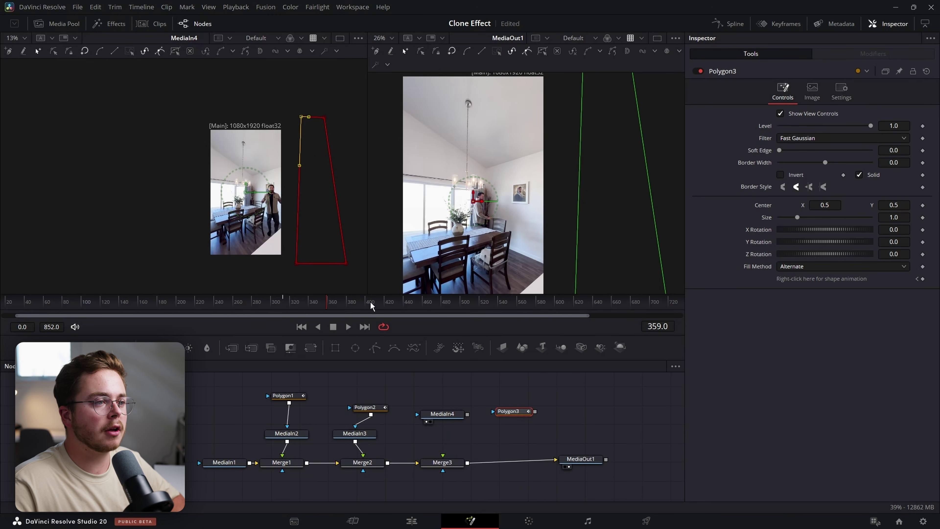
At frame 359, compare the man's positions in MediaIn4 and the composite, and bring the mask's left edge in to about mid-picture
scroll(405, 223, up, 2)
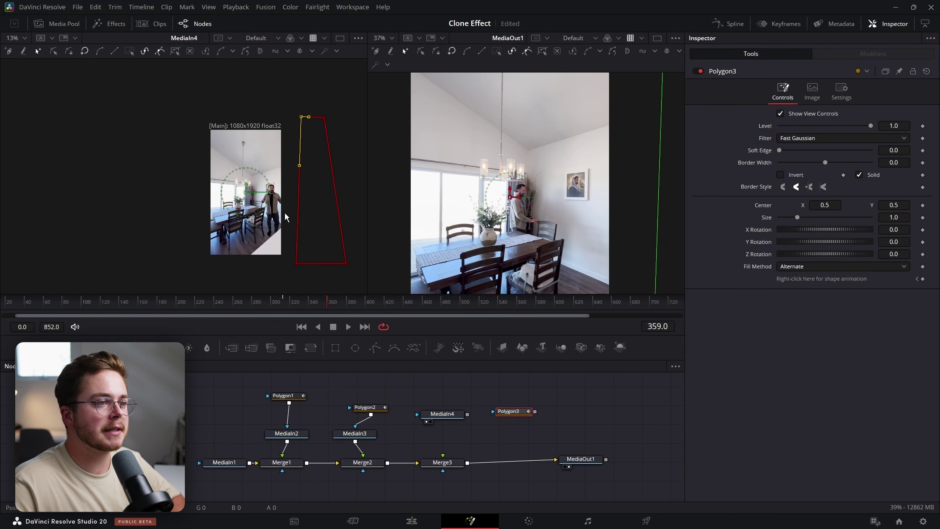
key(ctrl+f)
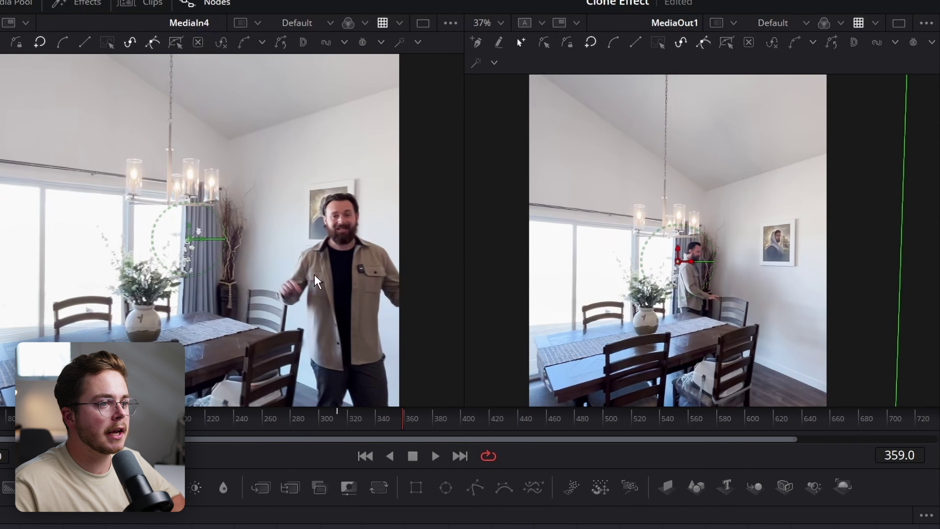
scroll(721, 262, up, 4)
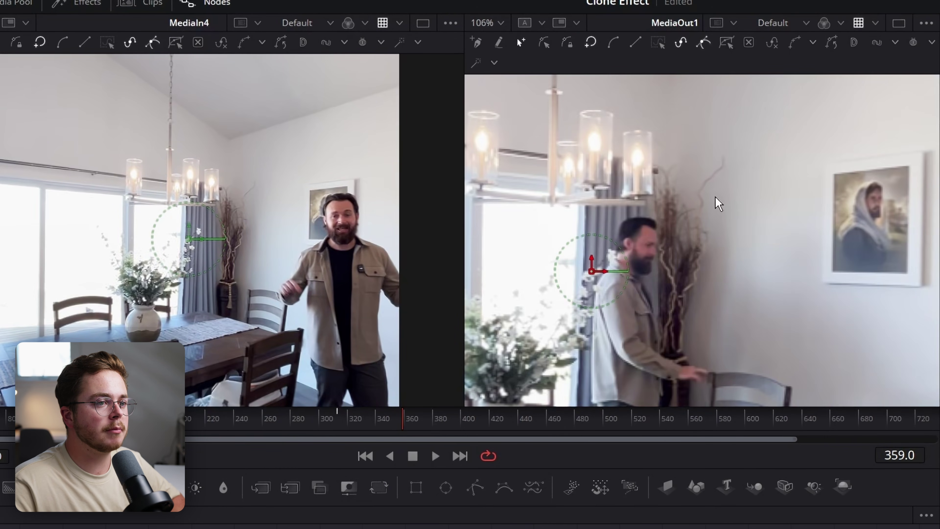
key(ctrl+f)
scroll(393, 86, down, 3)
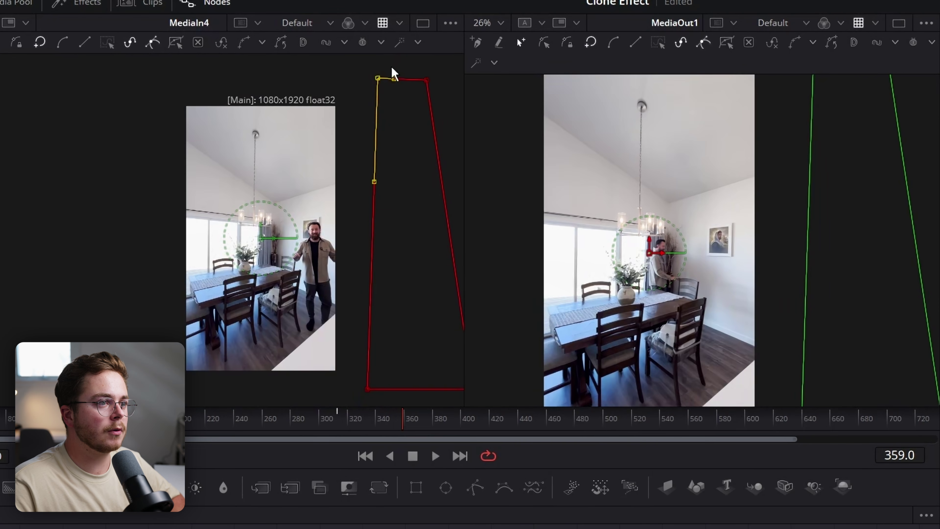
drag(393, 71, 347, 420)
drag(370, 391, 265, 389)
Shift the mask's left edge slightly right onto the blank wall between the two figures and inspect it in both views
scroll(678, 256, up, 6)
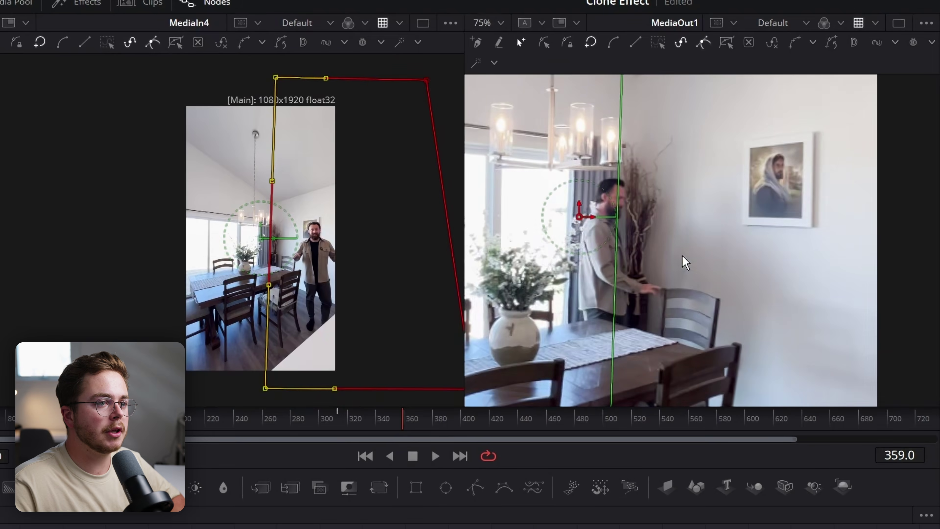
drag(276, 83, 291, 88)
scroll(279, 253, up, 5)
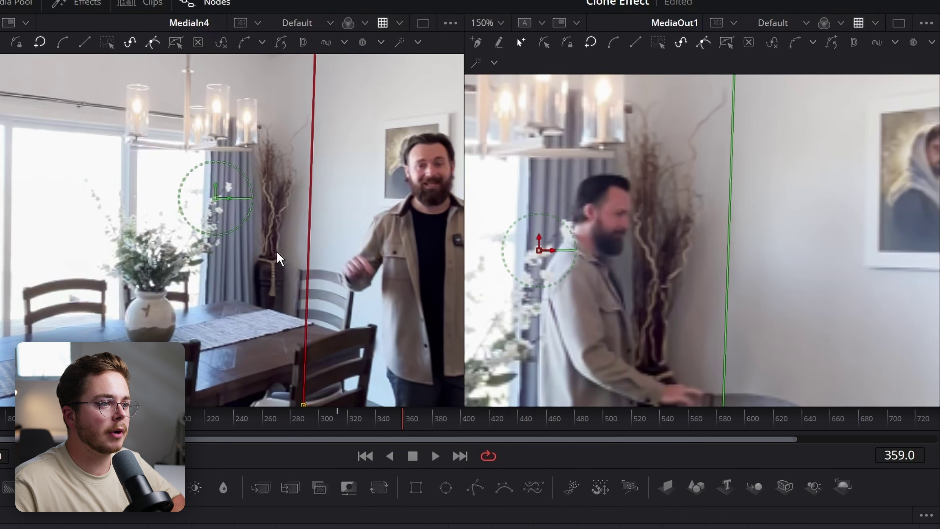
scroll(348, 274, up, 2)
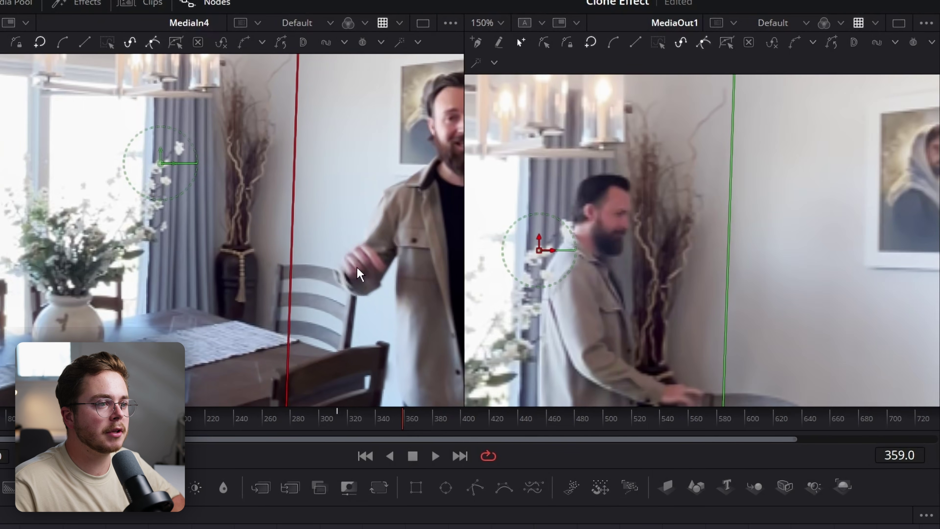
drag(639, 355, 674, 265)
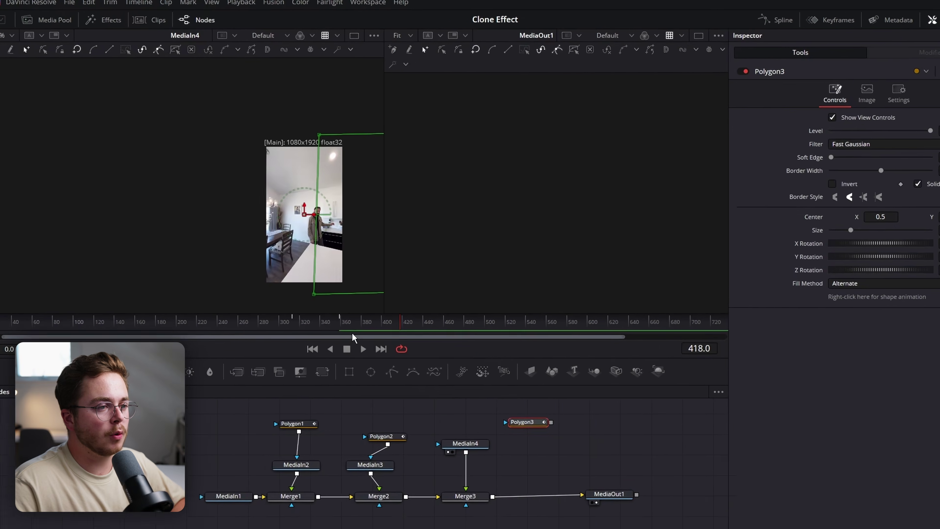
Move MediaIn1 up out of the main node row and add a Background node to the left of Merge1
click(370, 325)
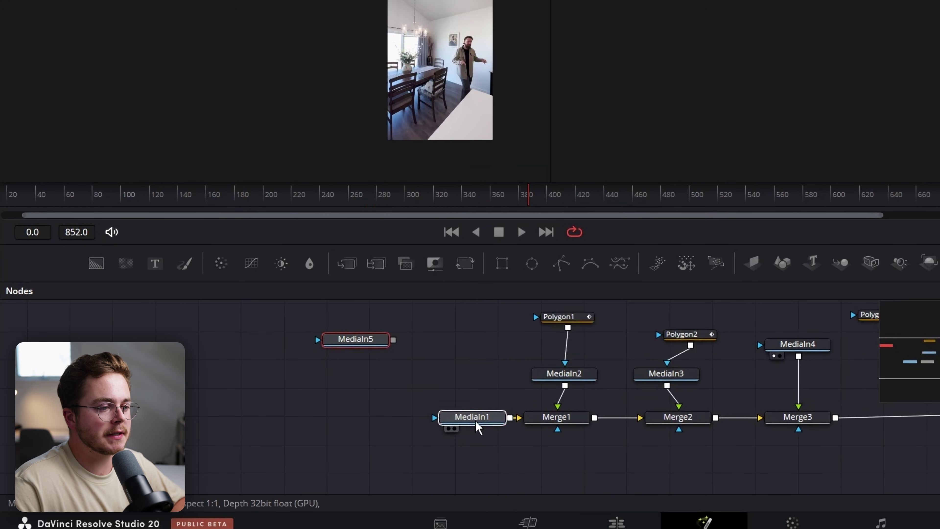
click(478, 426)
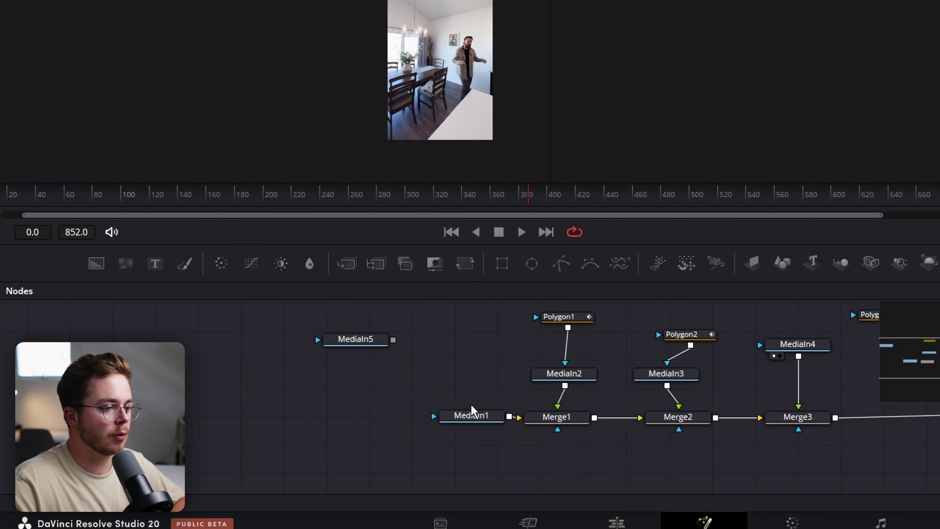
drag(474, 411, 471, 364)
click(403, 431)
click(95, 265)
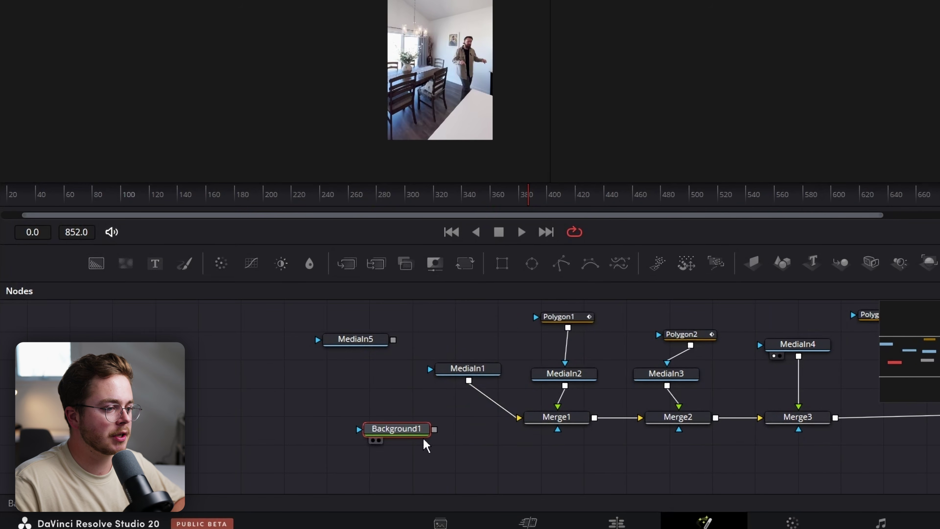
Connect Background1 to Merge1's background input in place of MediaIn1, and merge MediaIn1 over Background1's output
drag(426, 443, 385, 427)
click(494, 445)
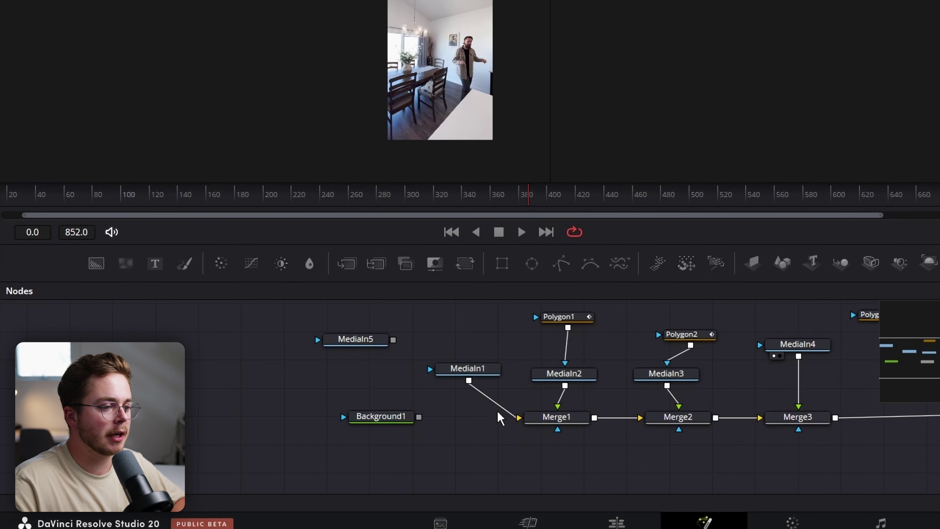
drag(499, 412, 518, 417)
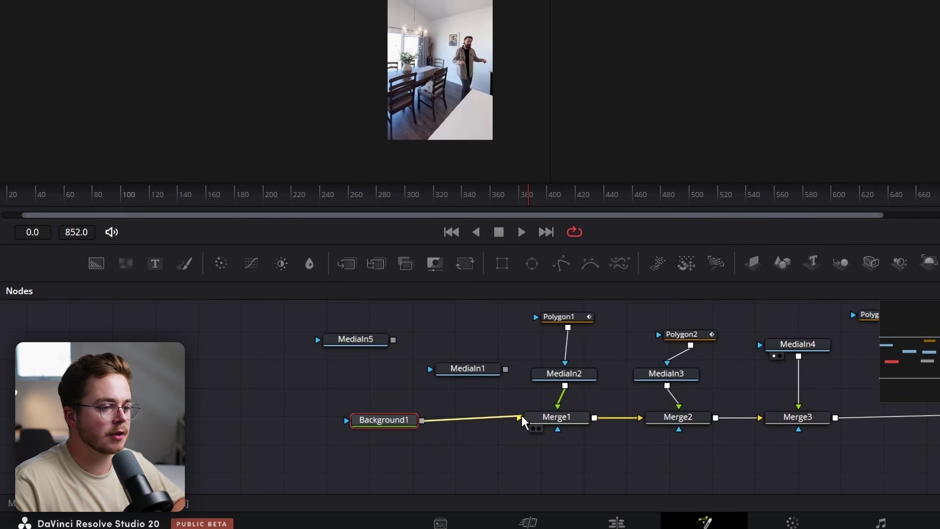
drag(506, 370, 305, 432)
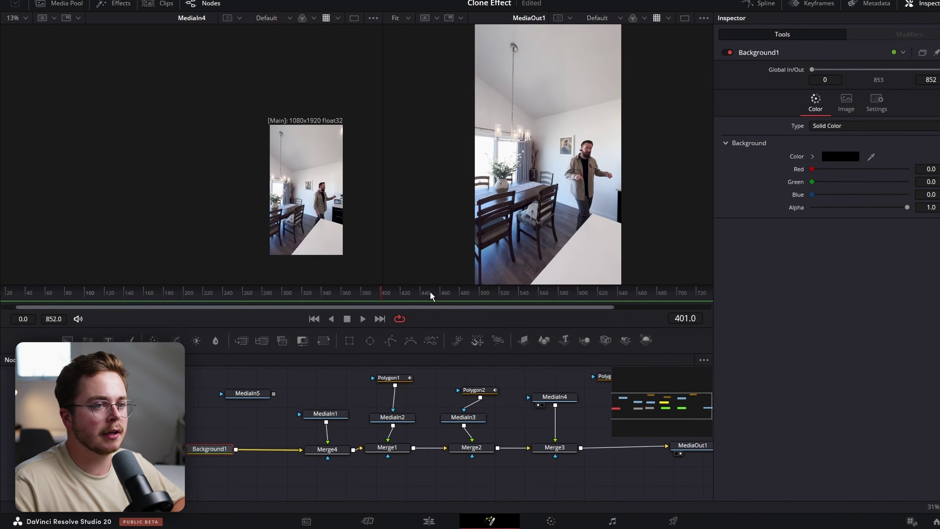
Disconnect MediaIn4 from Merge3, select Polygon3, and compare its left edge with both figures at frame 360
click(447, 295)
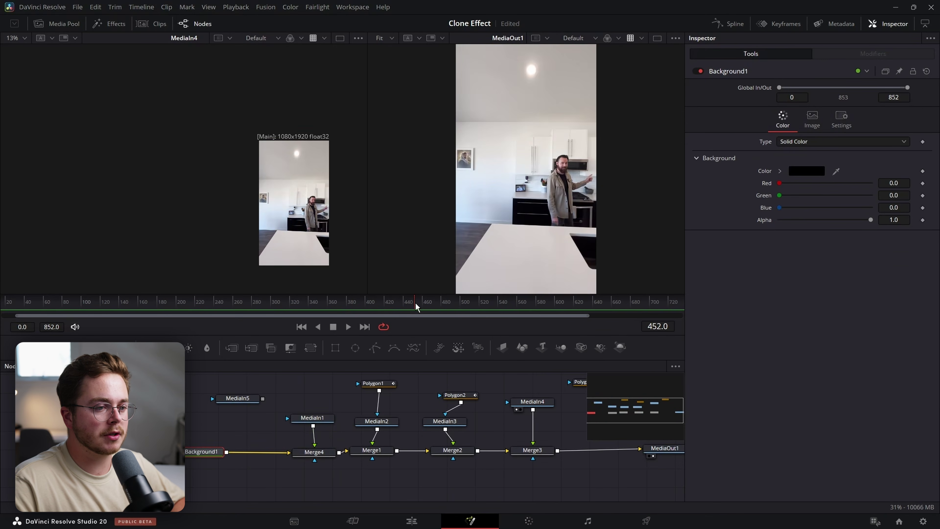
drag(527, 404, 340, 418)
click(340, 418)
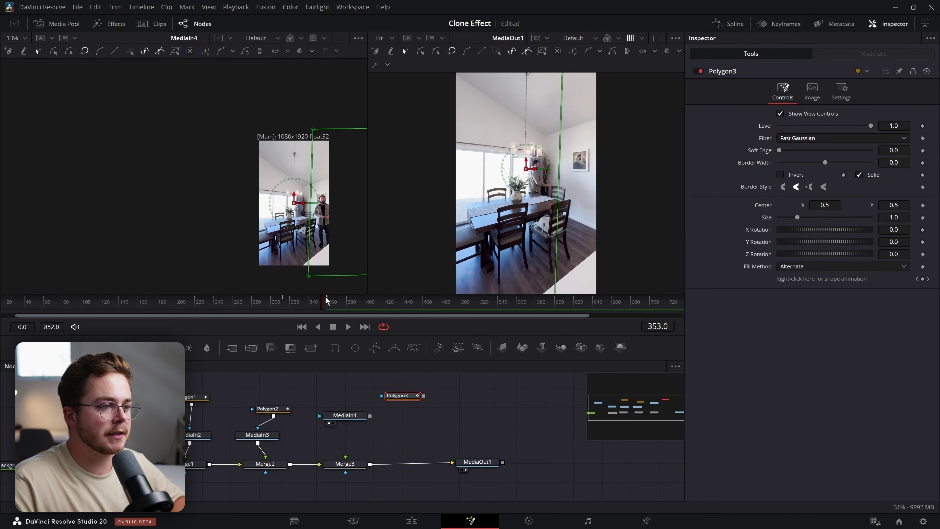
drag(325, 300, 328, 306)
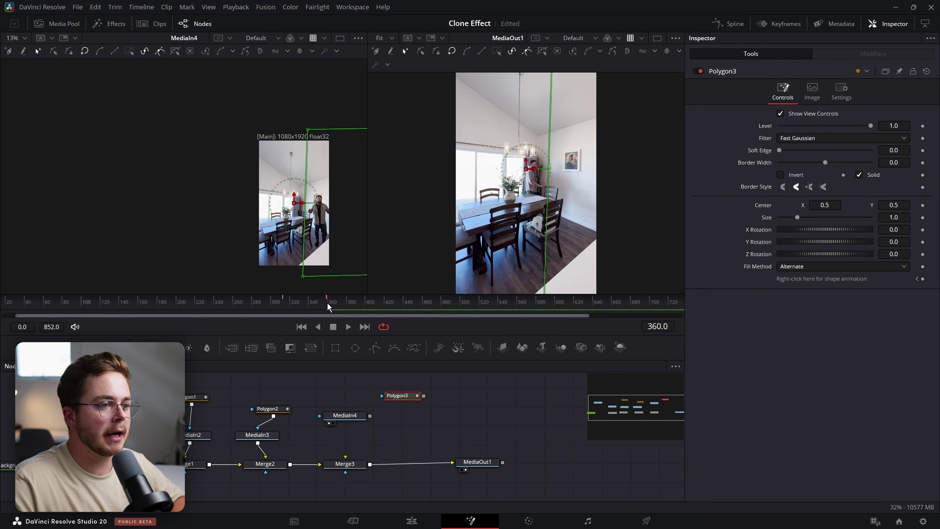
scroll(557, 209, up, 5)
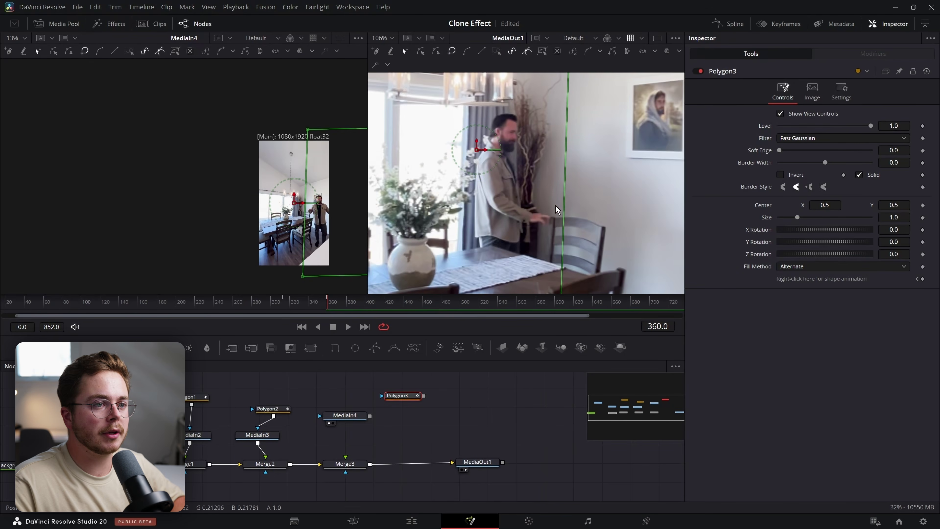
scroll(328, 219, up, 4)
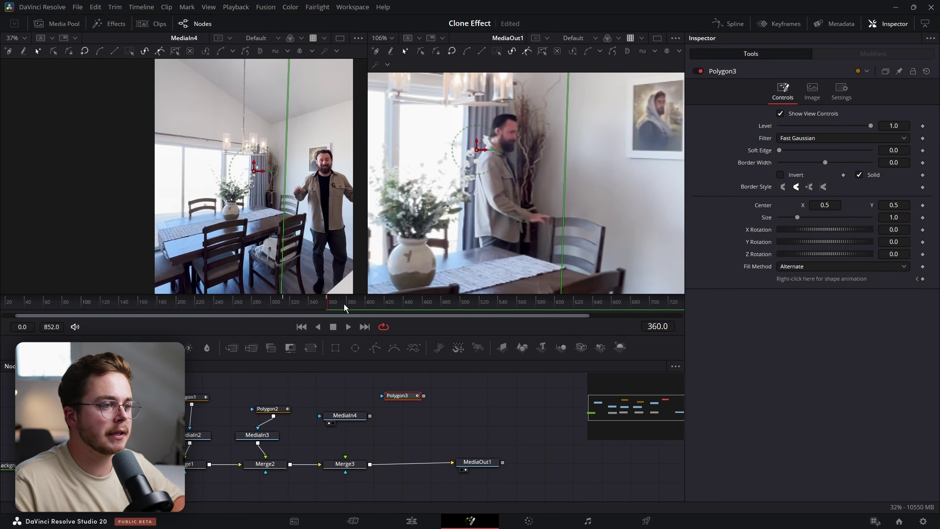
At frame 385, shift Polygon3's left edge further left so it clears the man in MediaIn4
drag(343, 306, 352, 304)
scroll(340, 239, down, 4)
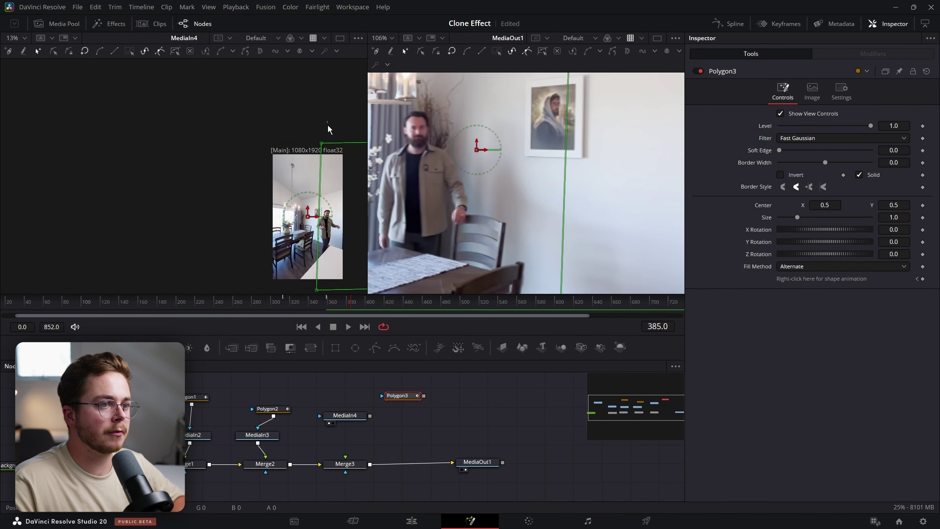
scroll(322, 130, up, 2)
drag(320, 128, 301, 126)
Keyframe Polygon3's left edge progressively further left at frames 407 and 421, and beyond MediaIn4's left border at frame 450
click(377, 304)
scroll(387, 231, down, 2)
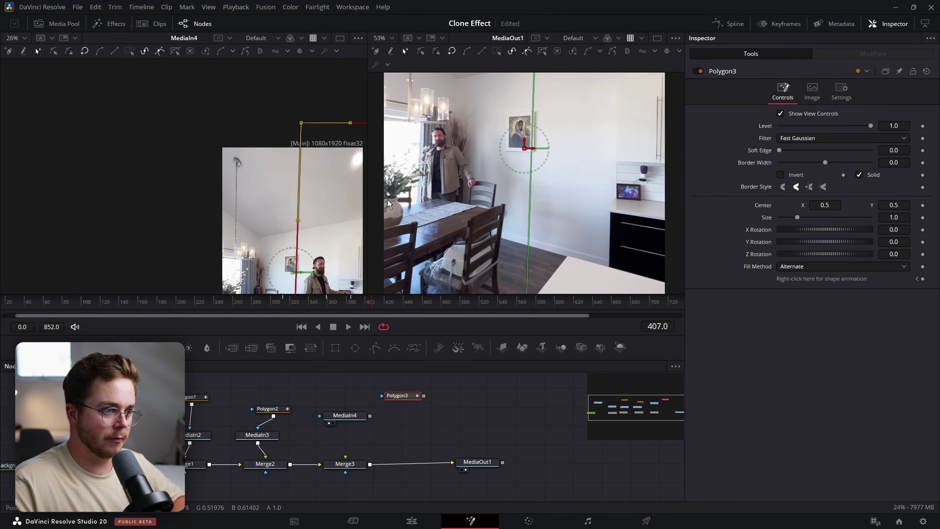
scroll(303, 130, up, 2)
scroll(296, 200, down, 4)
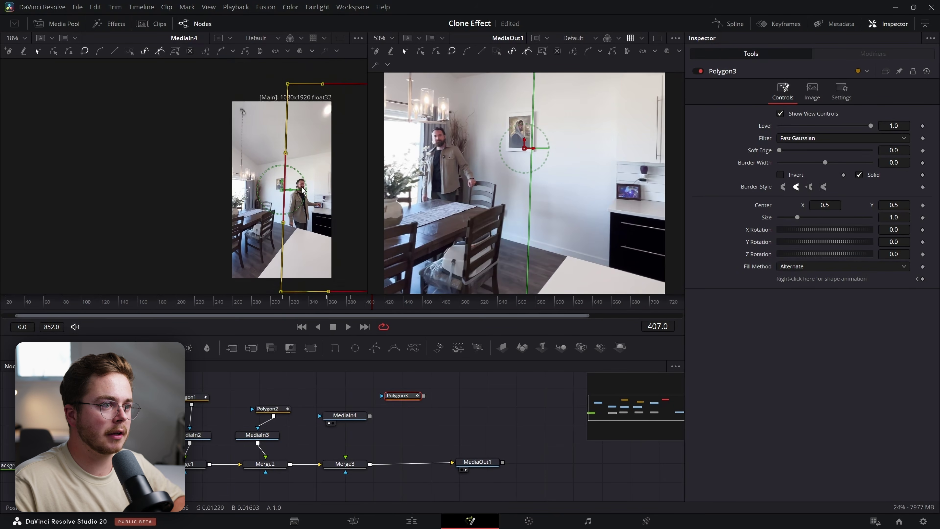
click(385, 302)
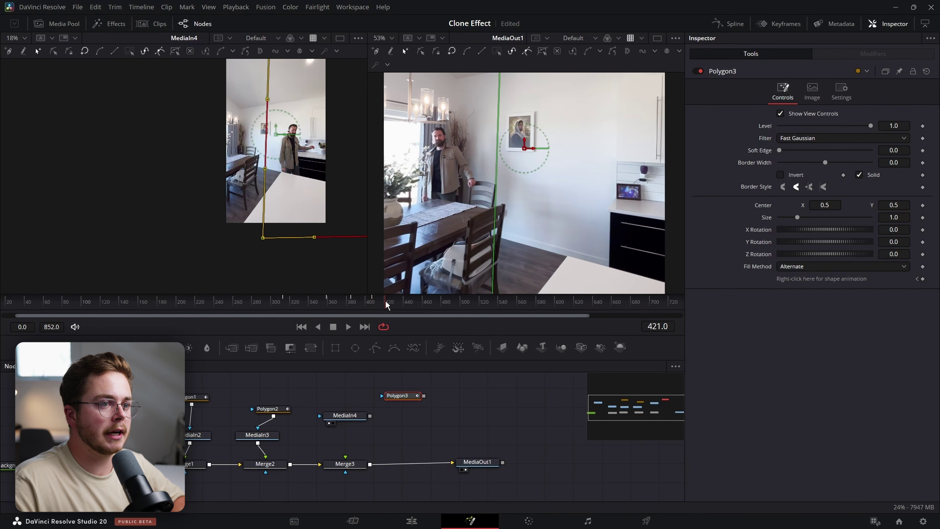
click(413, 302)
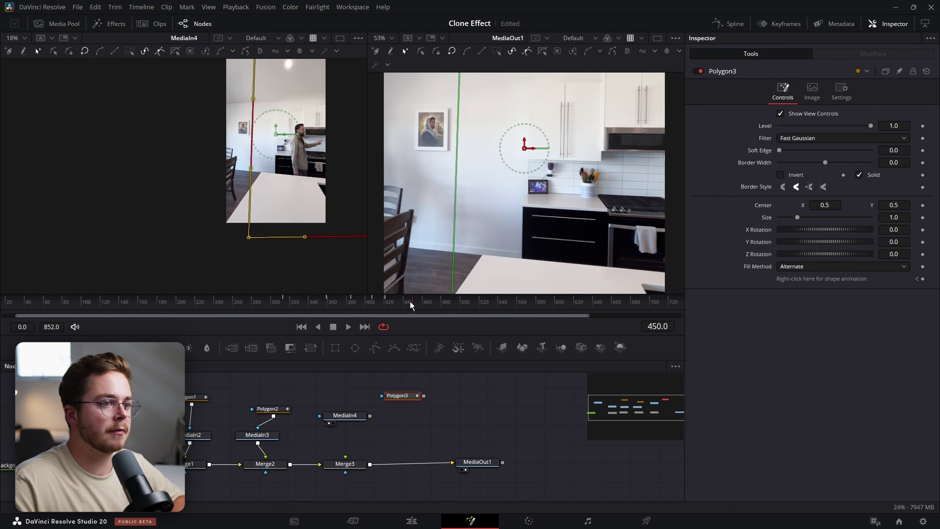
drag(279, 238, 214, 239)
At frame 333, bring Polygon3's left edge inside MediaIn4's right border to include the man's arm, and check frame 359
drag(395, 304, 302, 304)
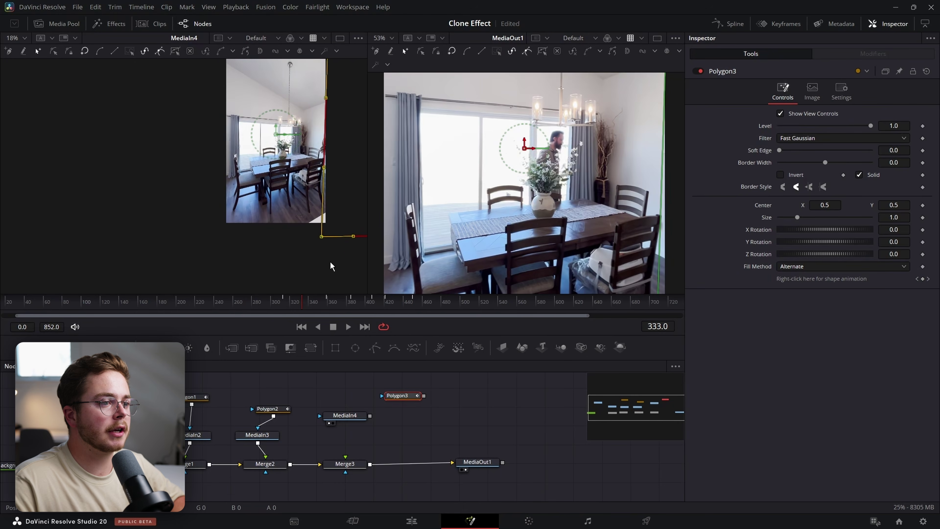
scroll(296, 185, up, 5)
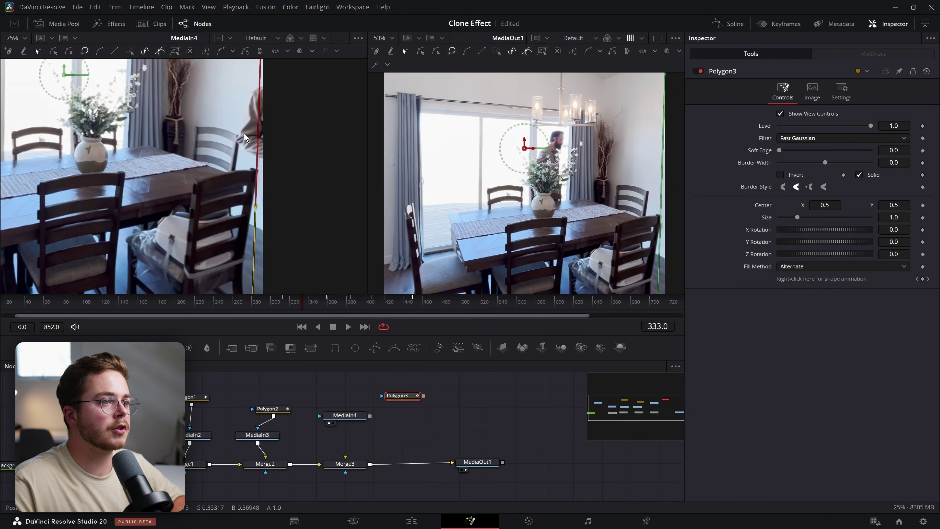
scroll(246, 148, down, 5)
drag(244, 245, 231, 245)
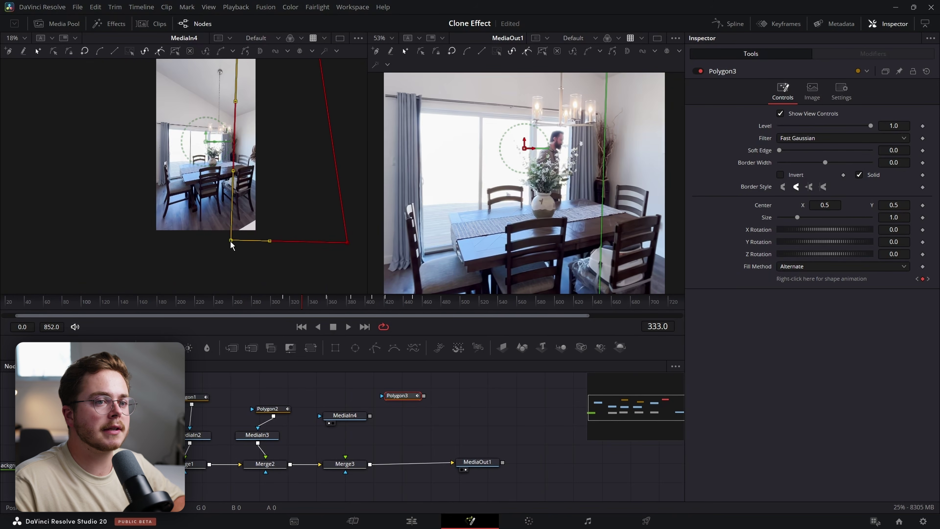
drag(290, 303, 326, 303)
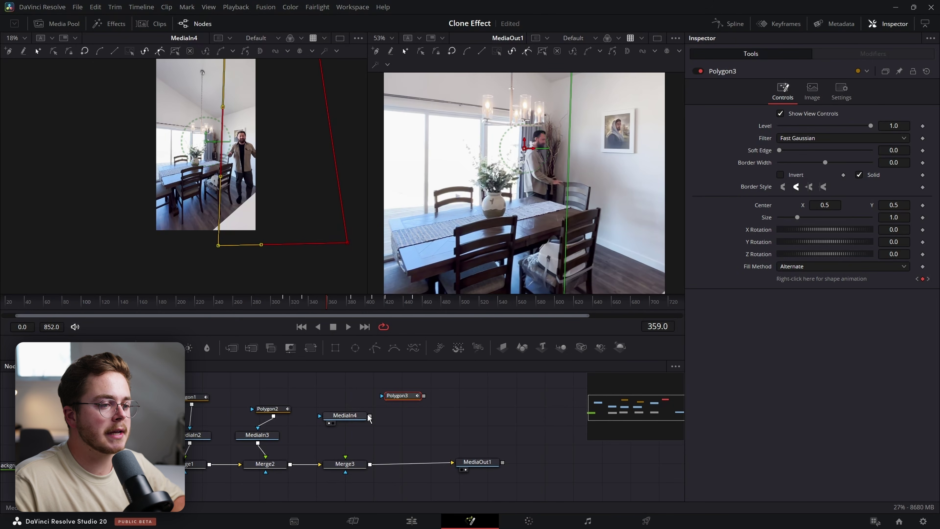
Reconnect MediaIn4 to Merge3's foreground, attach Polygon3 as MediaIn4's mask, and inspect the seam between the two figures
drag(357, 452, 346, 456)
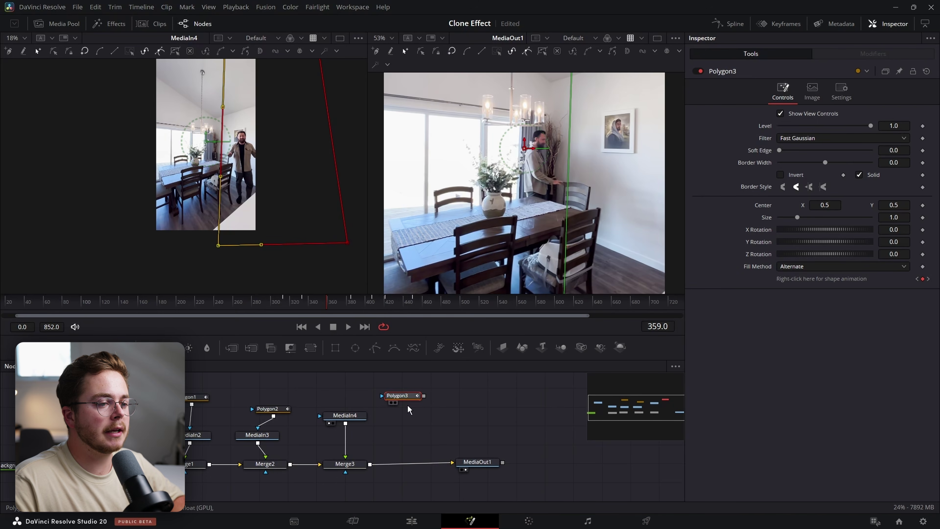
drag(425, 395, 370, 416)
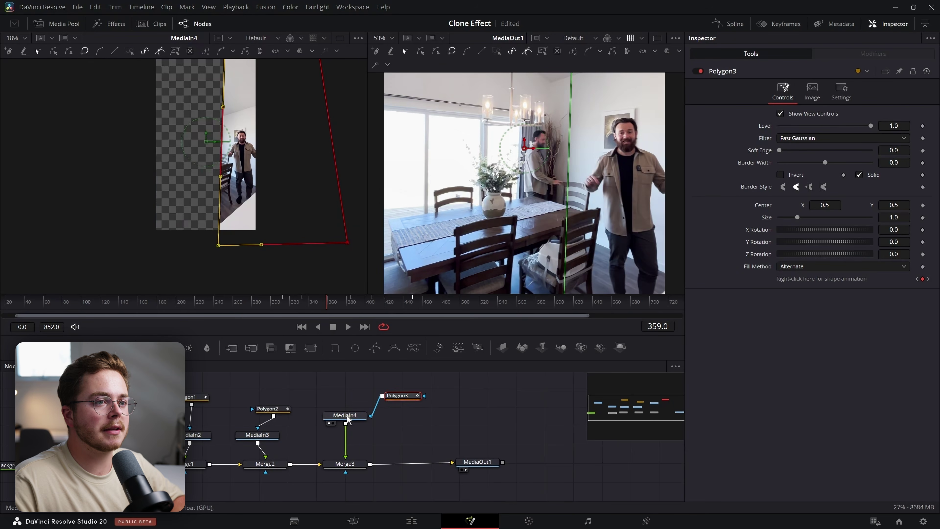
scroll(558, 133, up, 5)
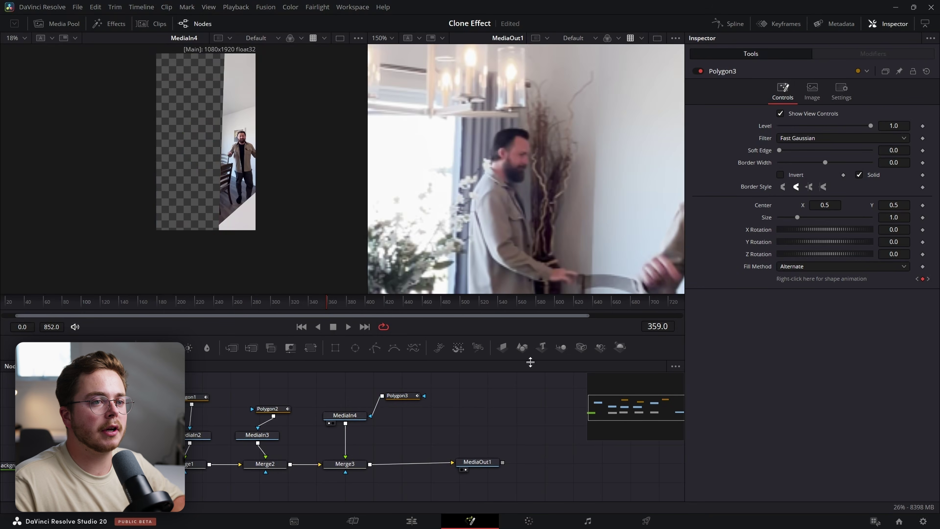
scroll(486, 182, down, 5)
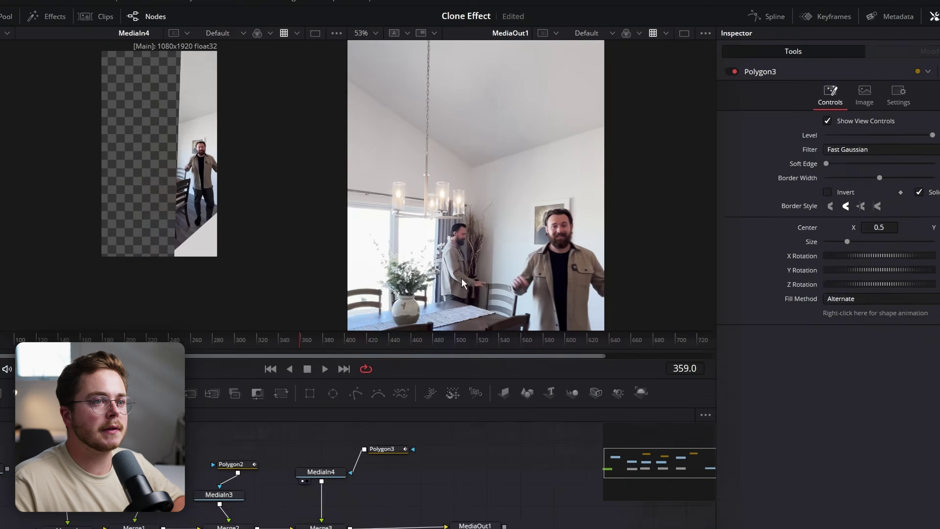
scroll(461, 277, up, 5)
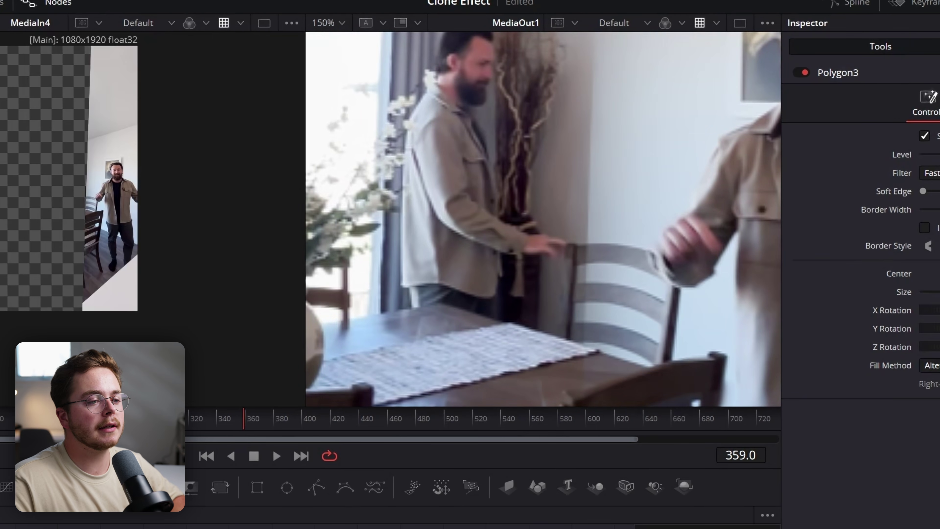
Set Polygon3's Soft Edge to 0.1144, check the blended seam, and place Polygon3 directly above MediaIn4
key(ctrl+k)
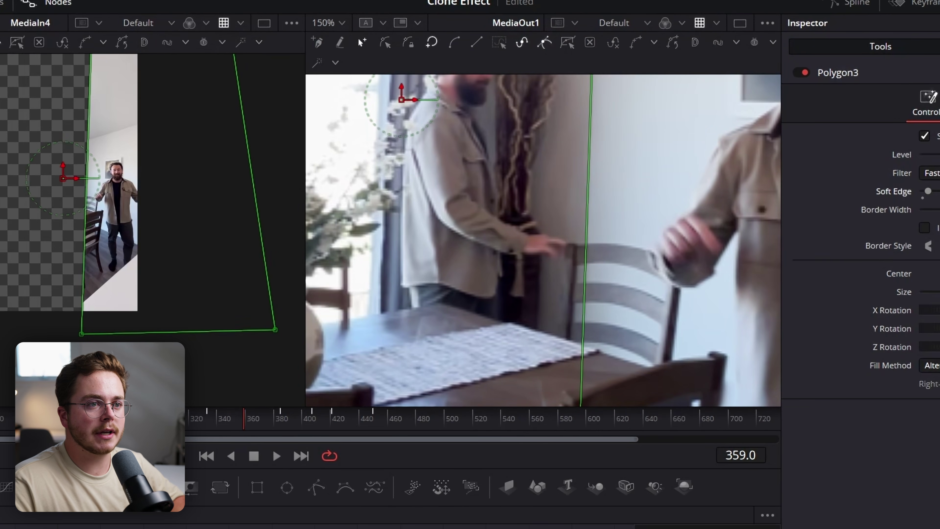
click(932, 173)
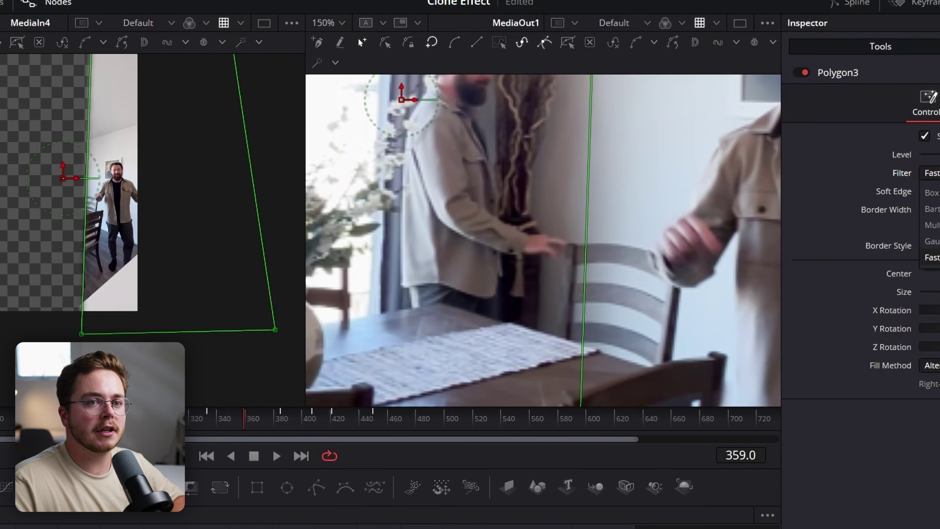
key(Escape)
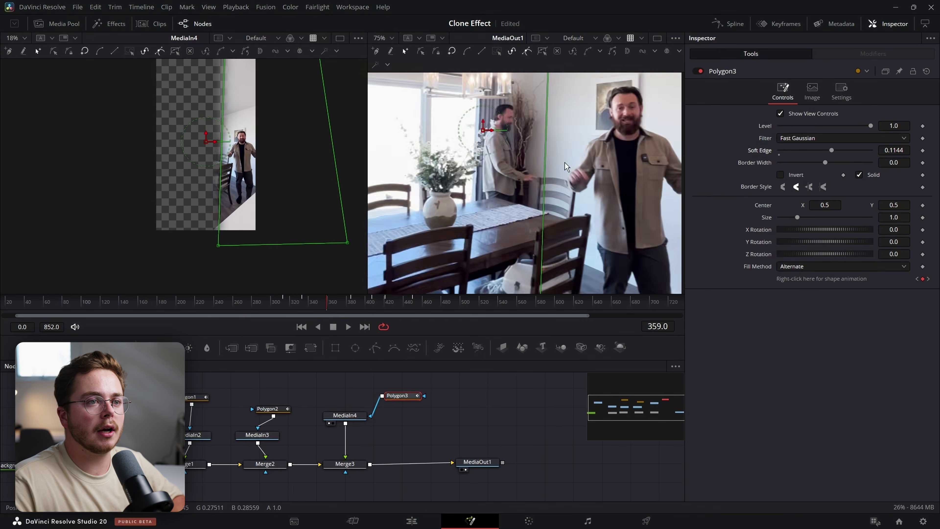
key(ctrl+f)
key(ctrl+f)
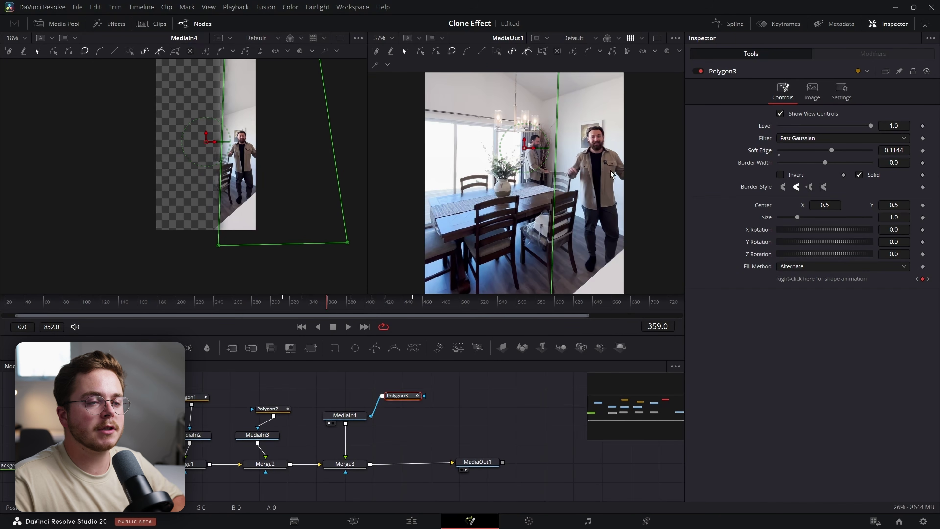
click(507, 450)
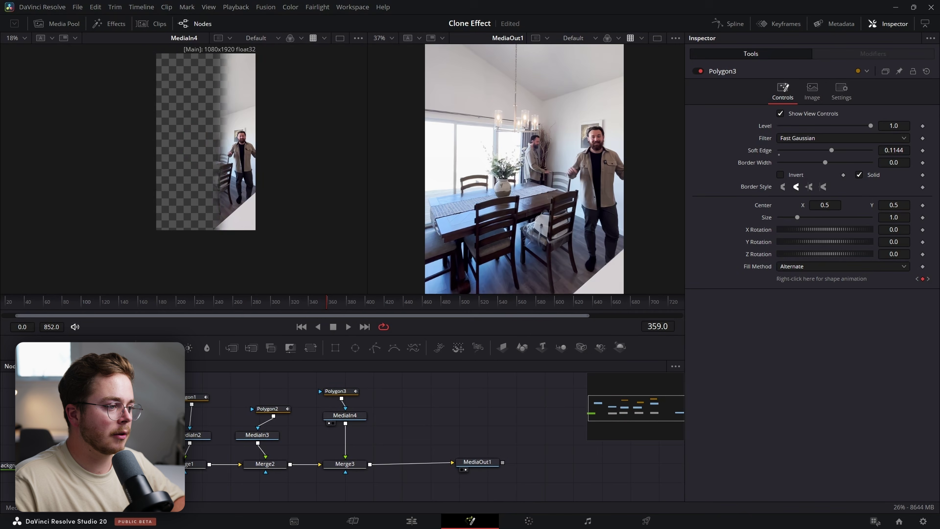
Place MediaIn5 beside MediaIn4 and merge it over Merge3's output
drag(15, 439, 429, 418)
click(428, 418)
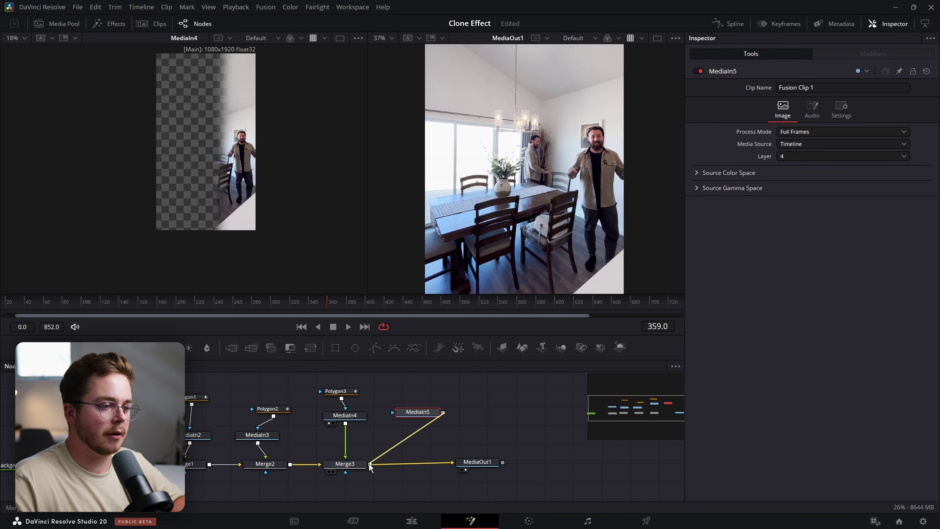
drag(369, 464, 378, 463)
At frame 540, add a Polygon mask and draw a tall closed rectangle just outside MediaIn5's right border
drag(348, 307, 516, 303)
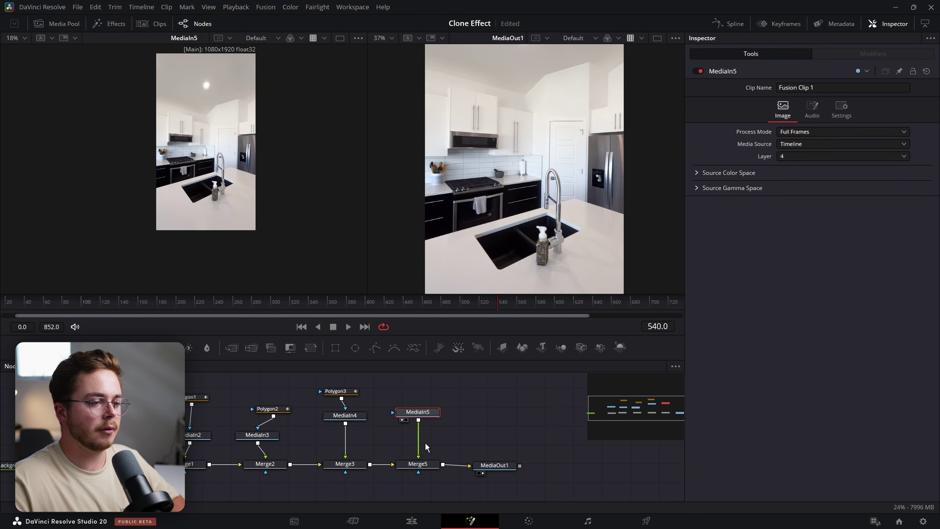
key(shift+space)
text(poly)
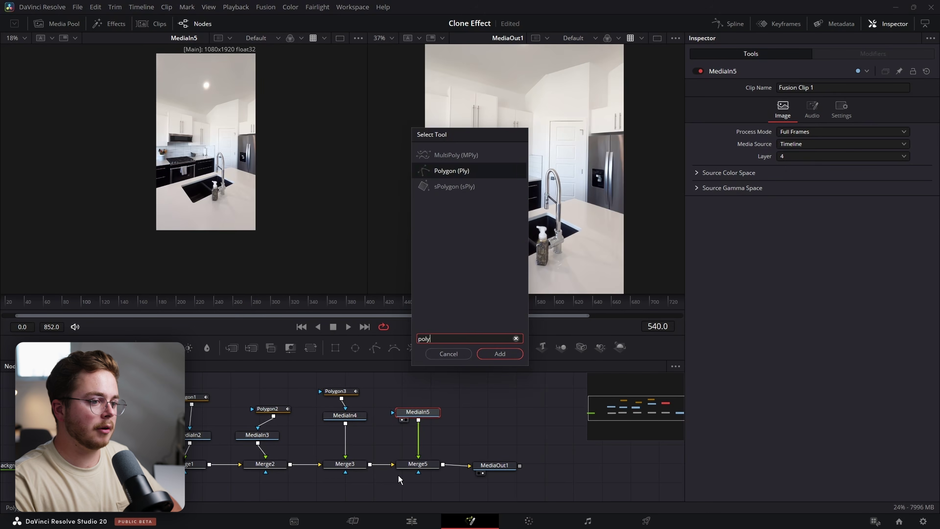
key(Return)
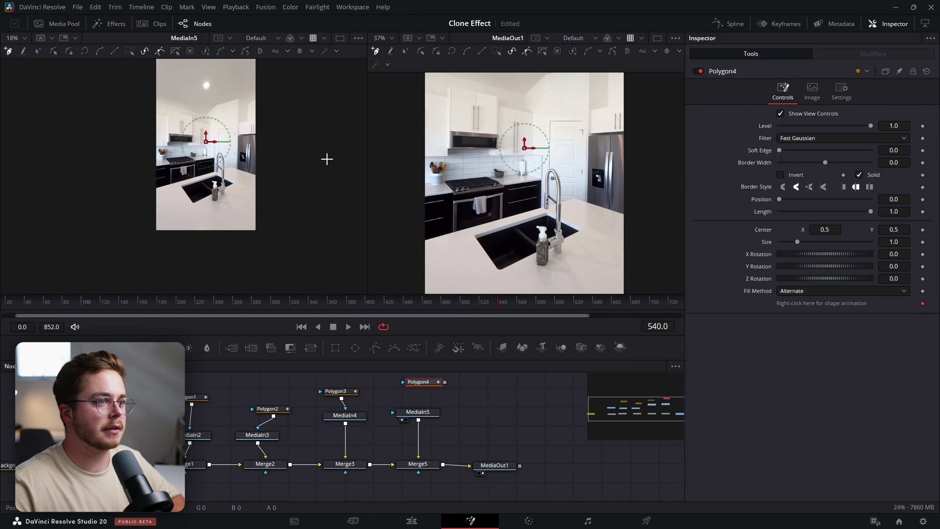
click(267, 60)
click(269, 233)
click(295, 236)
scroll(458, 159, up, 5)
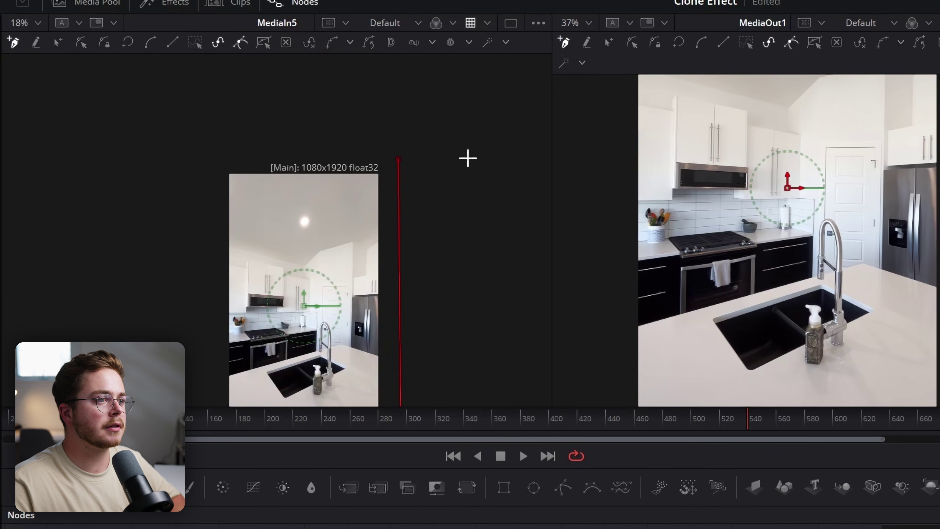
click(435, 151)
click(375, 153)
Animate Polygon4's left edge to reach MediaIn5's middle at frame 621 and pass its left border near frame 680
drag(705, 399, 725, 403)
drag(770, 430, 867, 430)
scroll(445, 241, down, 2)
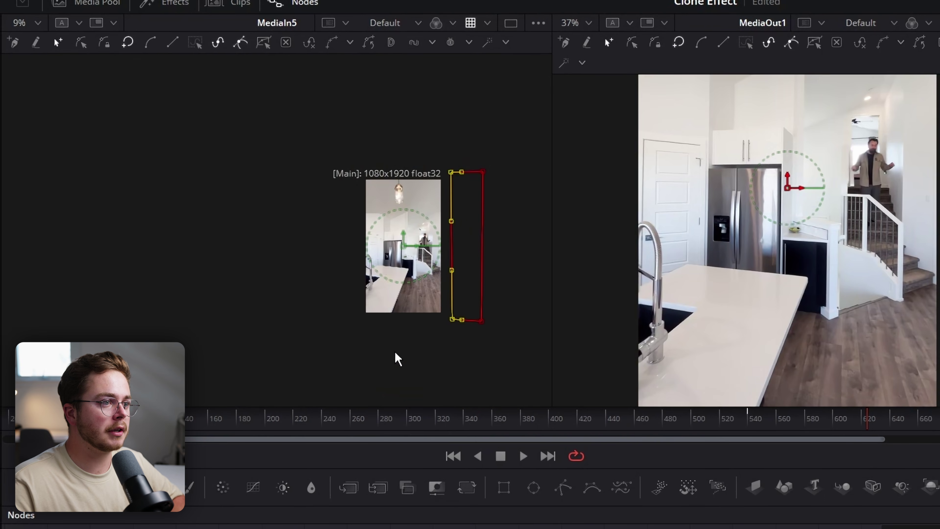
drag(475, 157, 381, 371)
mouse_move(455, 324)
mouse_down()
mouse_move(408, 321)
mouse_move(413, 331)
mouse_move(342, 321)
mouse_up()
click(809, 418)
drag(814, 421, 769, 426)
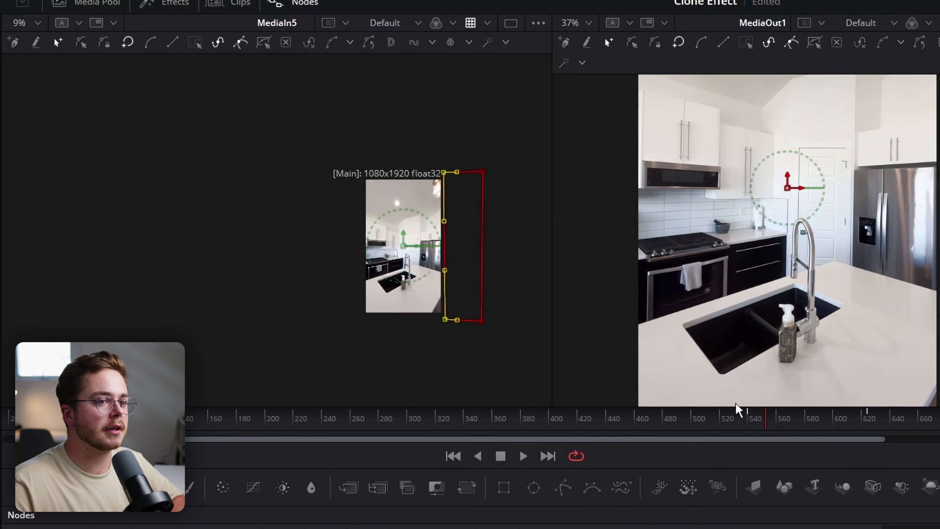
scroll(424, 257, up, 1)
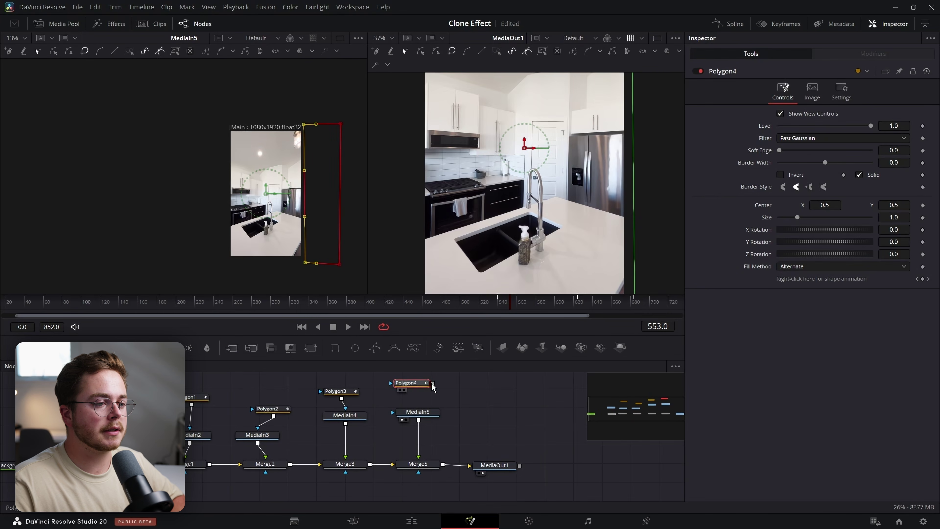
Attach Polygon4 as MediaIn5's mask and preview the composite up to frame 621
drag(434, 382, 418, 414)
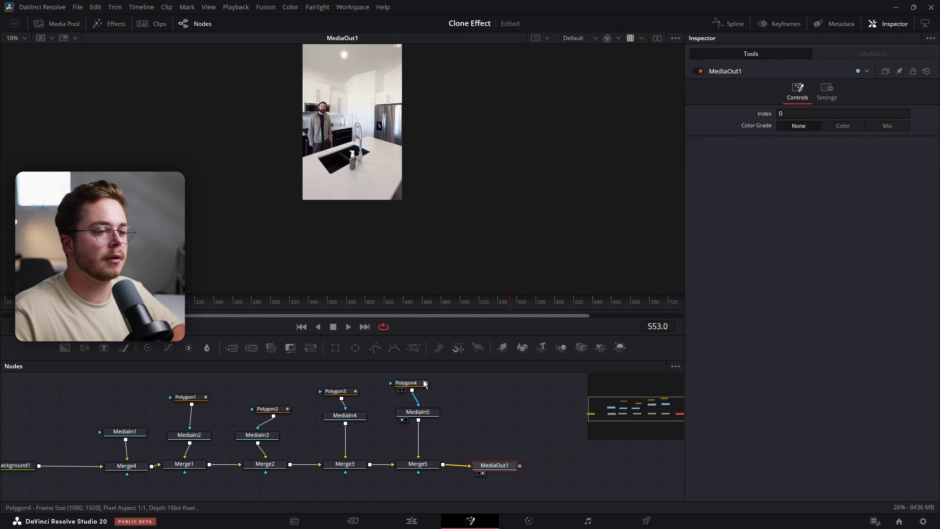
click(415, 385)
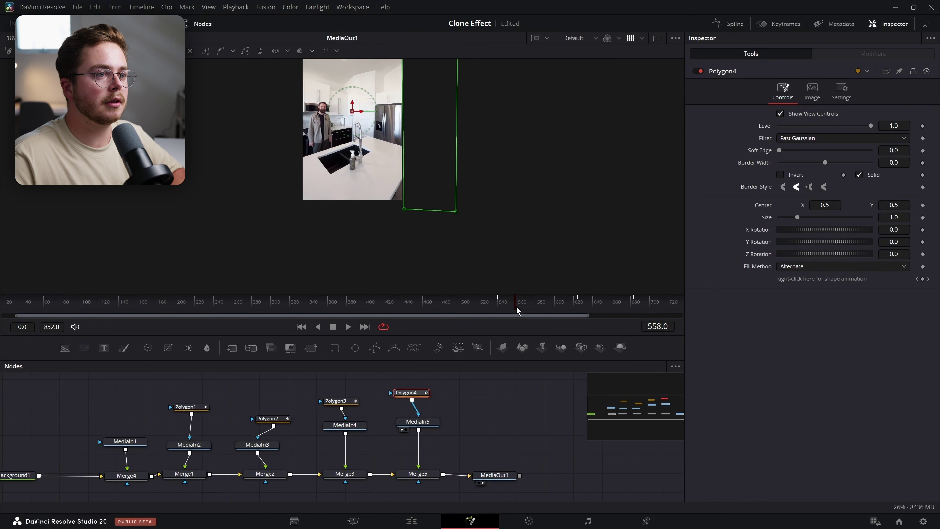
drag(516, 306, 576, 309)
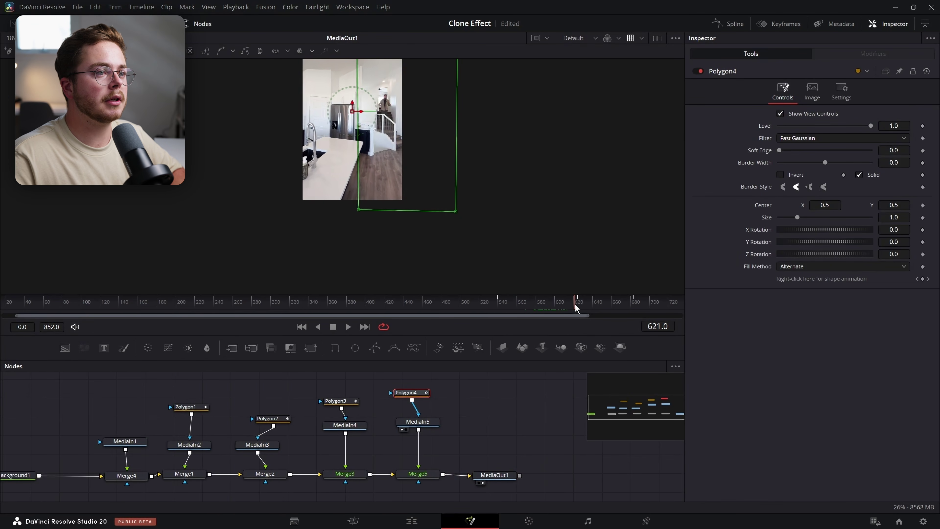
Inspect the seam at frame 621 and set Polygon4's Soft Edge to 0.0939
scroll(340, 96, up, 5)
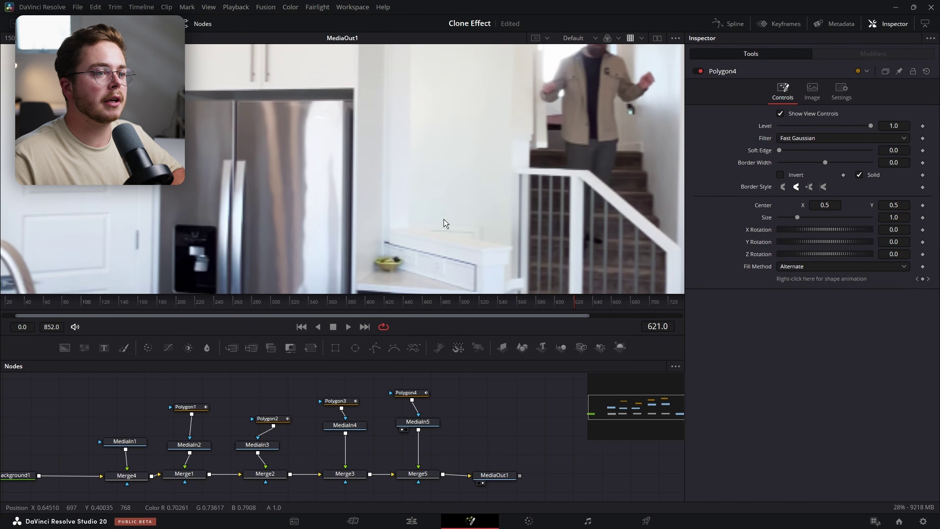
scroll(444, 218, down, 4)
scroll(443, 115, up, 7)
scroll(456, 155, down, 2)
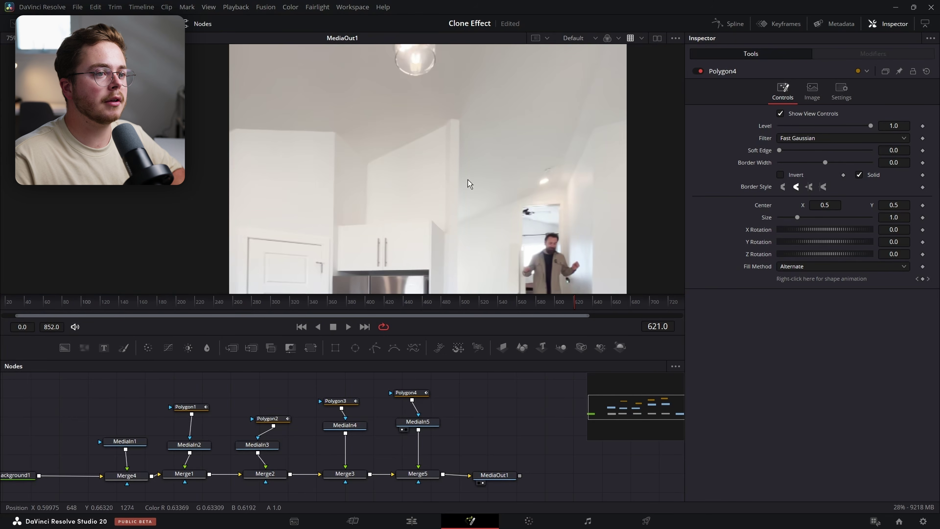
click(407, 393)
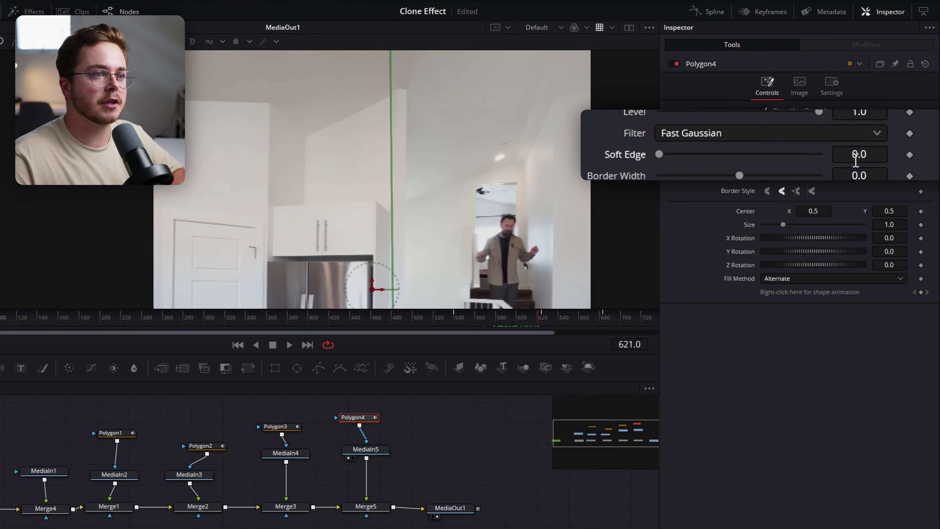
drag(780, 150, 811, 151)
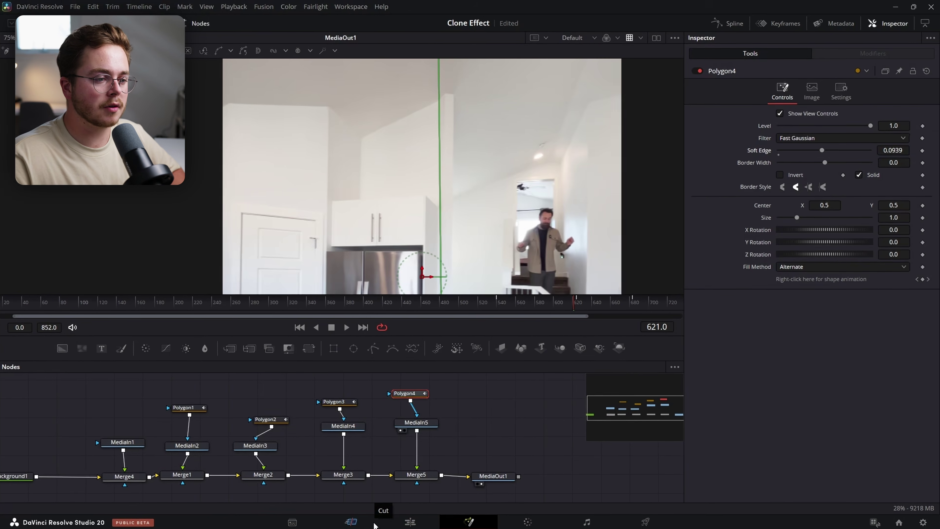
Play Fusion Clip 1 on the Edit page and examine the stairs transition between 01:00:25:21 and 01:00:27:07
click(404, 520)
key(Home)
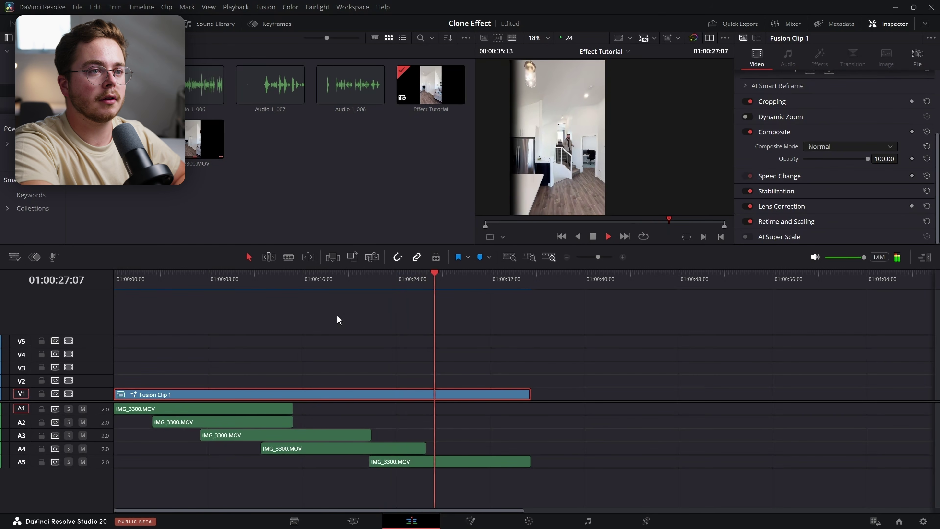
key(space)
click(418, 283)
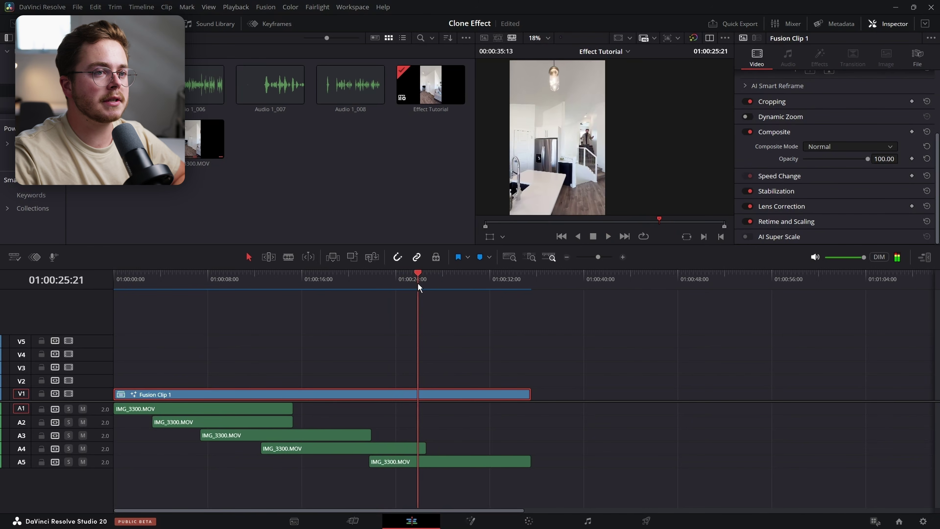
click(408, 282)
key(space)
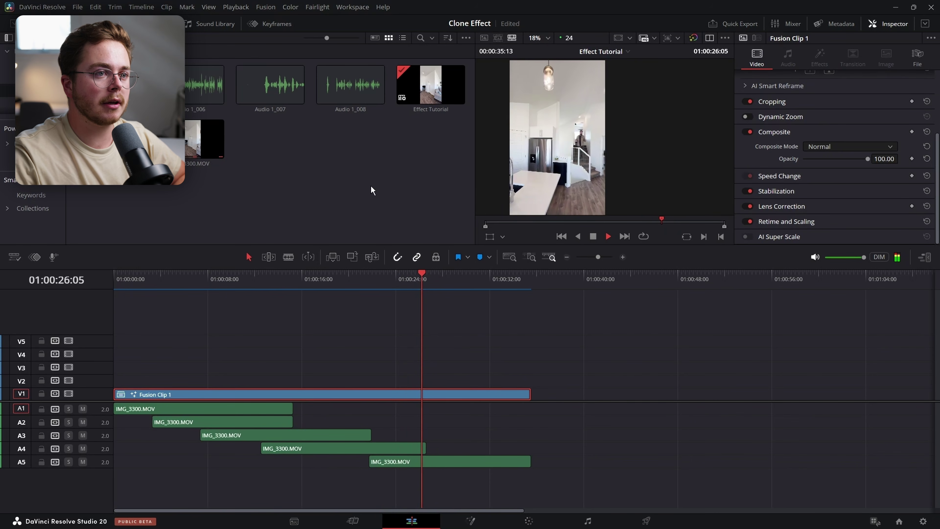
key(space)
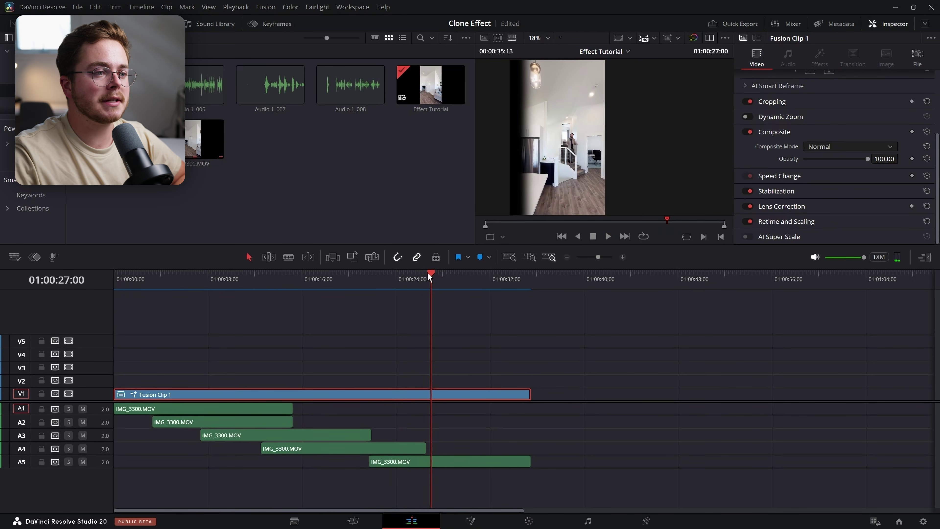
mouse_move(428, 275)
mouse_down()
mouse_move(416, 272)
mouse_move(425, 275)
mouse_up()
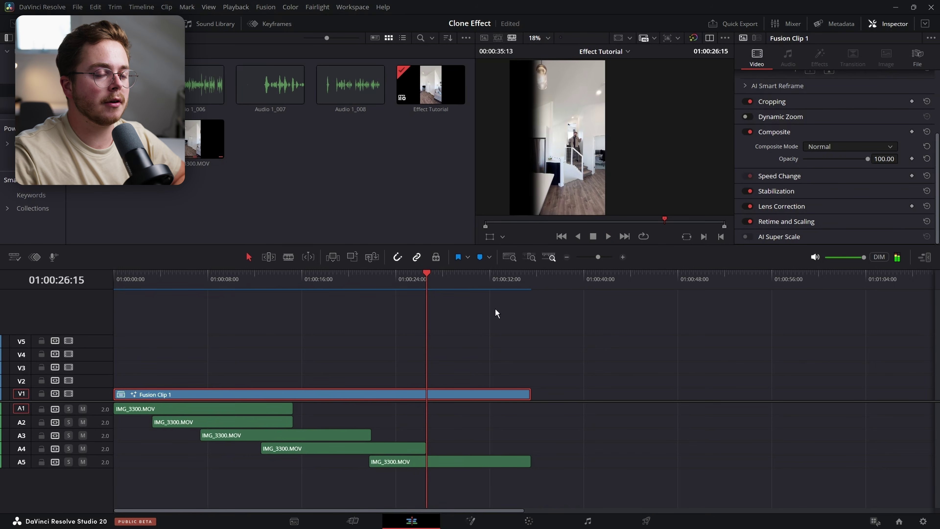
click(419, 277)
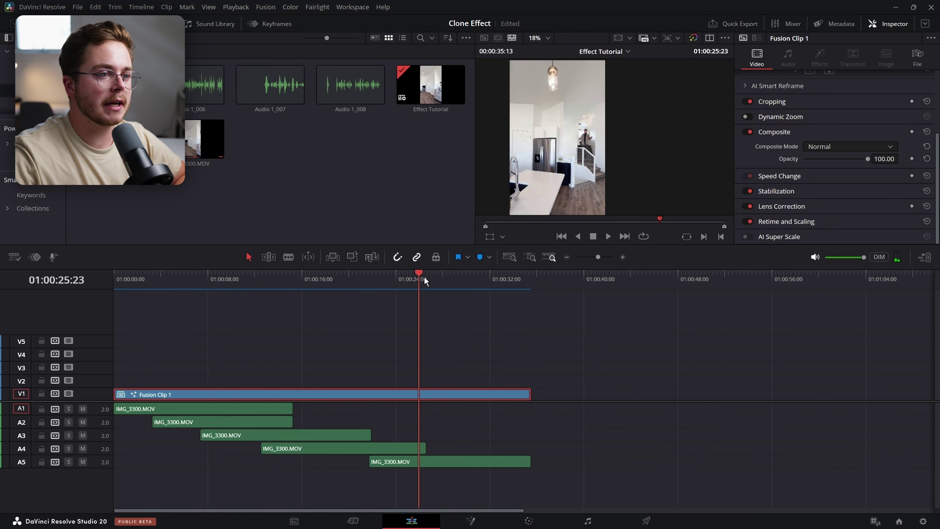
click(422, 275)
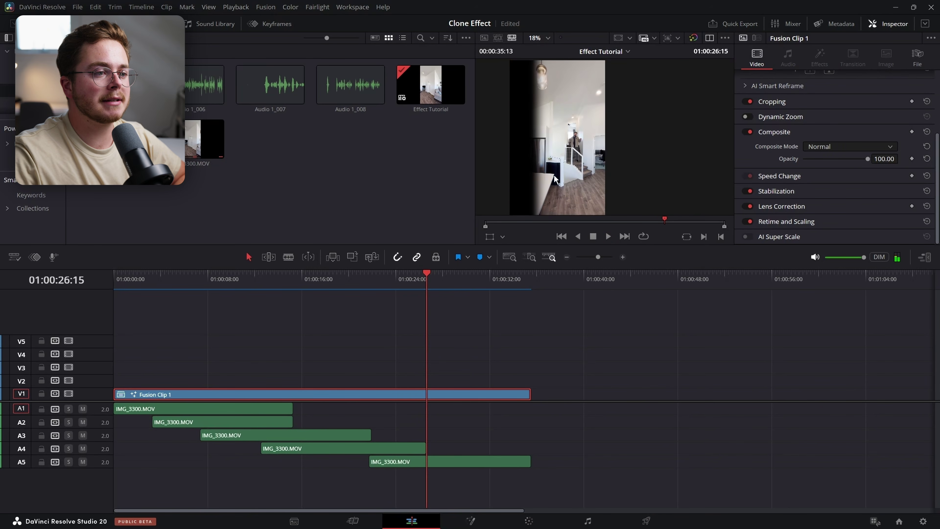
drag(422, 273, 422, 270)
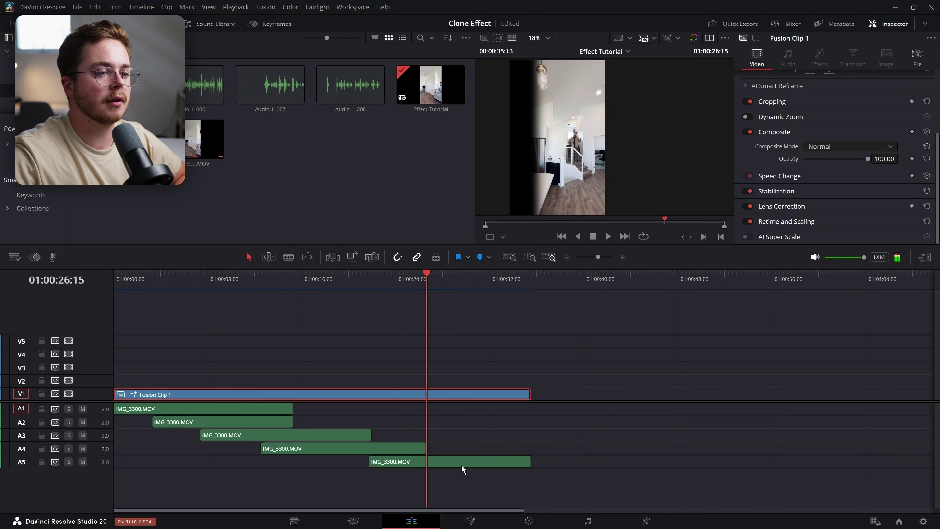
Return to the Fusion composition and, at frame 637, move Polygon4's left edge past the image's left border
click(477, 520)
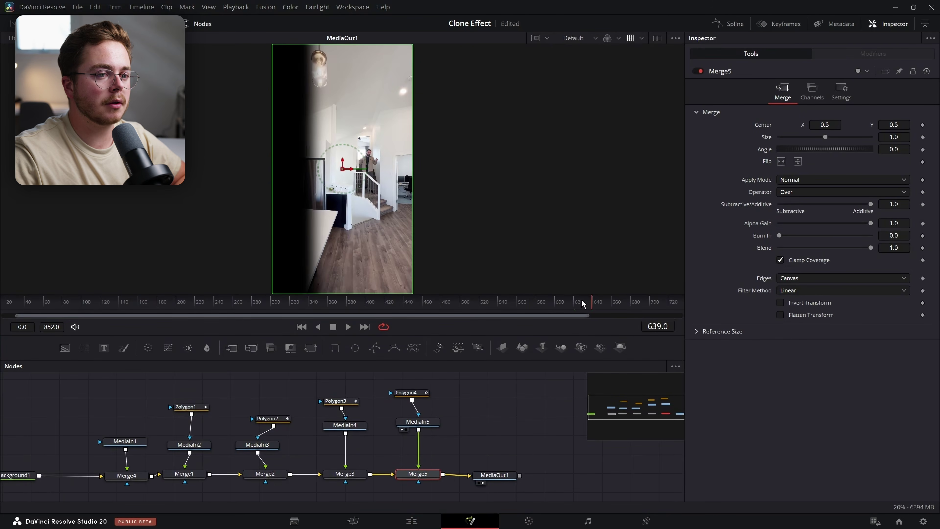
drag(593, 304, 591, 303)
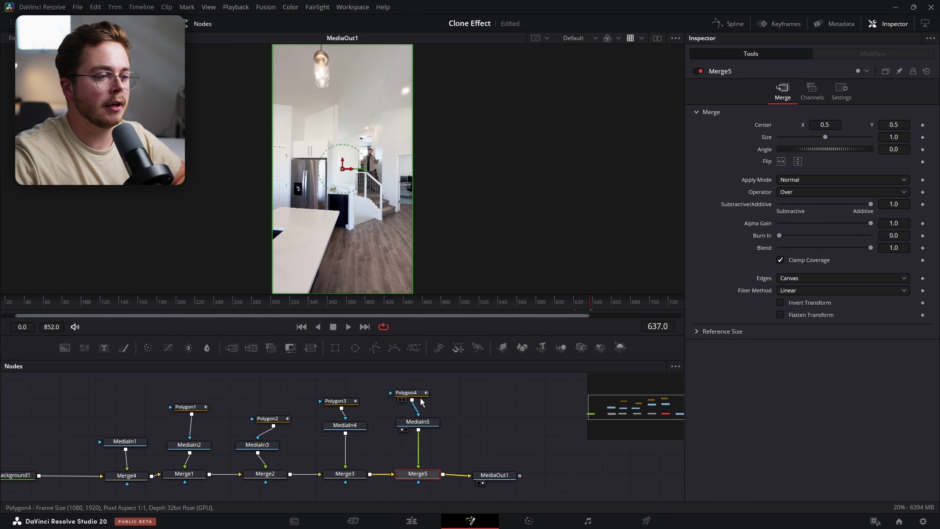
click(409, 393)
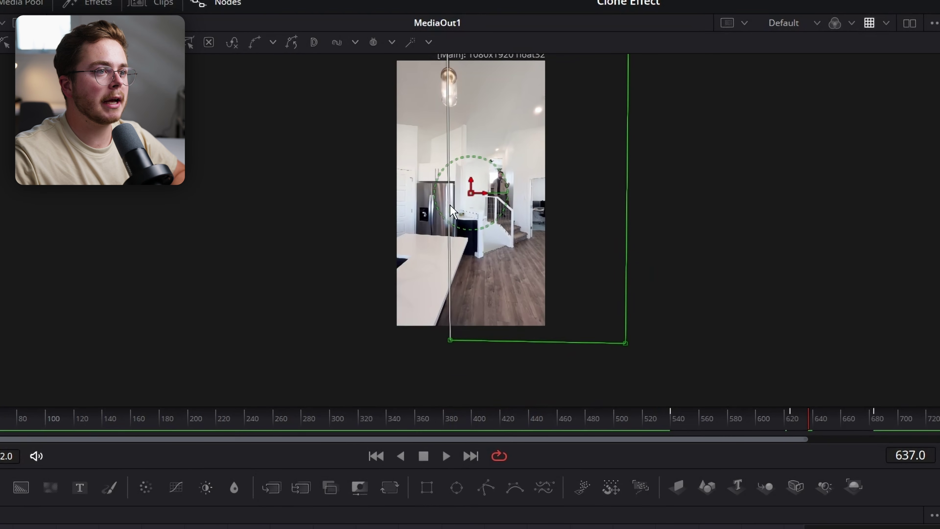
drag(498, 71, 395, 366)
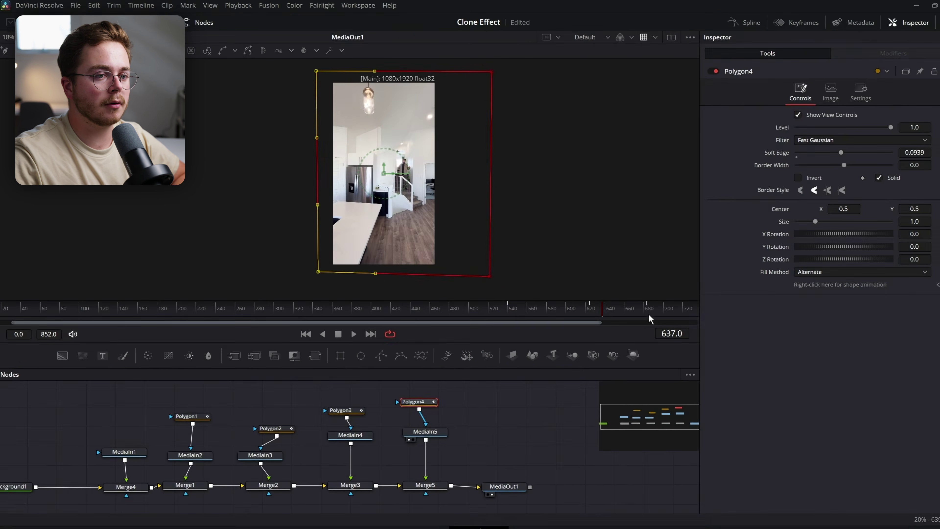
Review the corrected clip on the Edit page and check the living-room take around 01:00:05:04
click(412, 521)
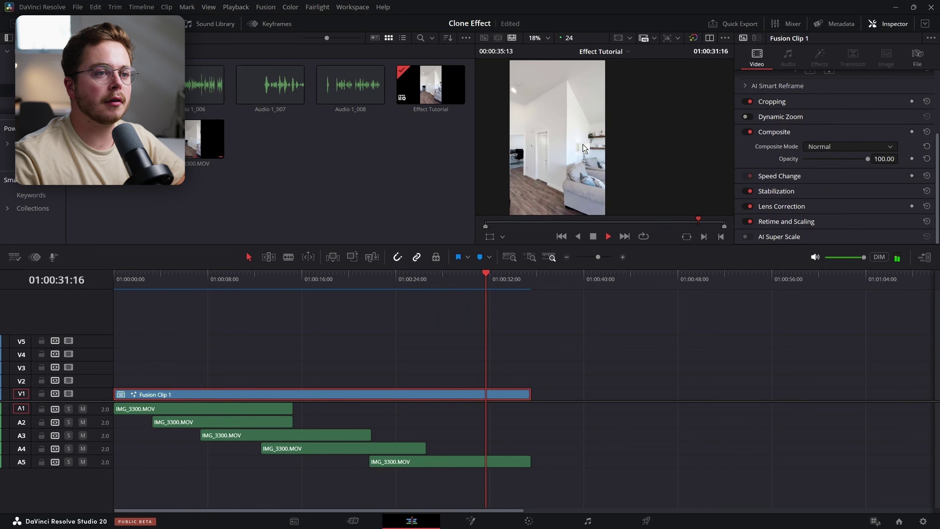
click(128, 276)
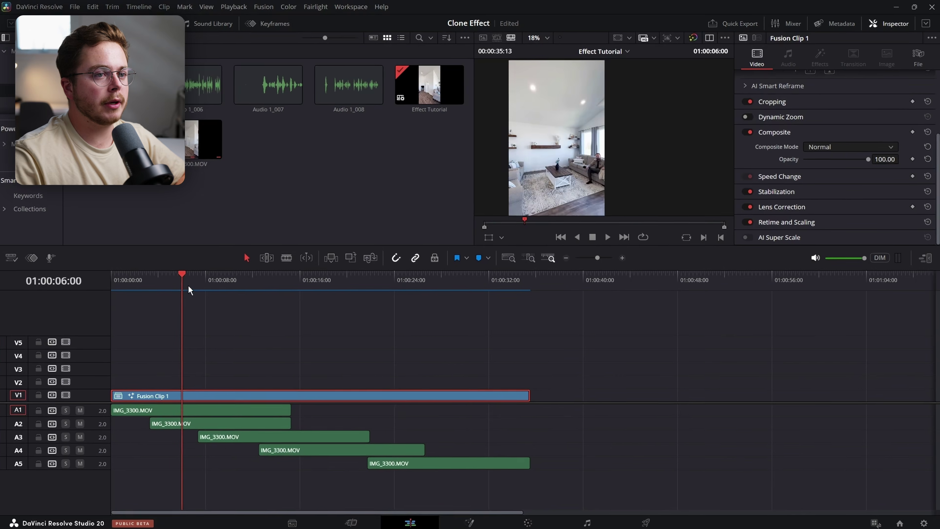
click(164, 278)
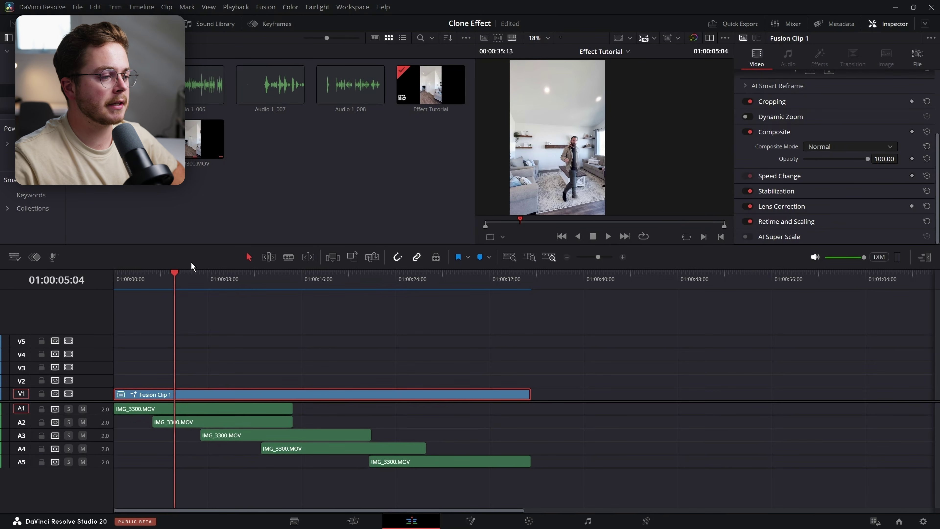
Duplicate Fusion Clip 1 onto V2 and reduce the copy's composition to MediaIn1 connected directly to MediaOut1
drag(195, 391, 197, 382)
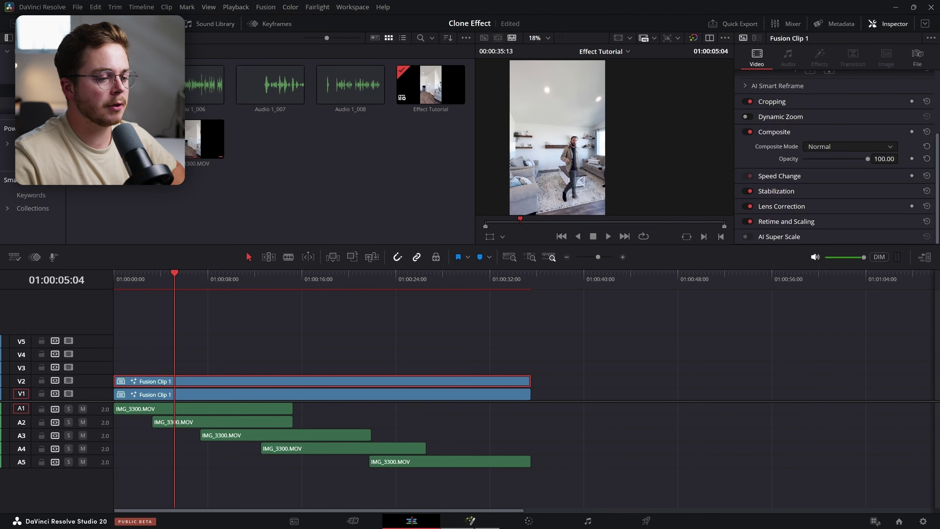
click(475, 525)
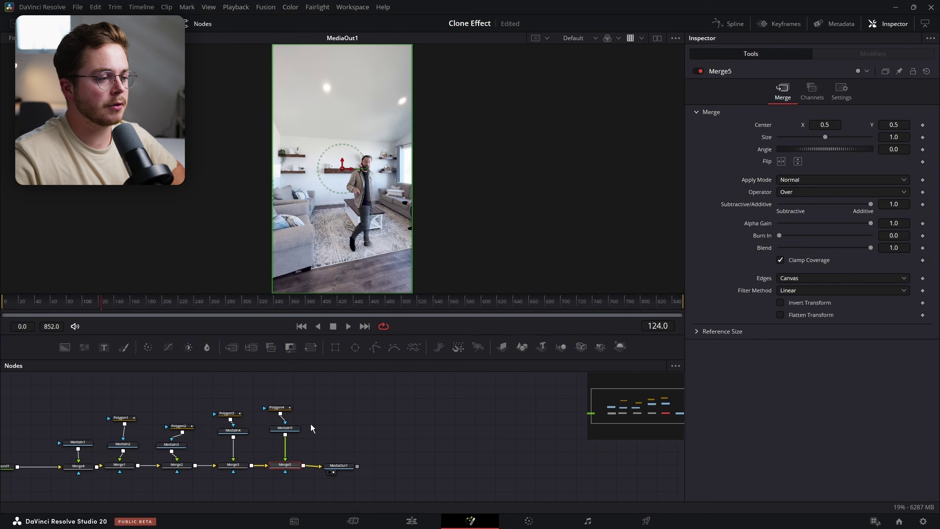
drag(566, 327, 42, 422)
key(Delete)
key(Delete)
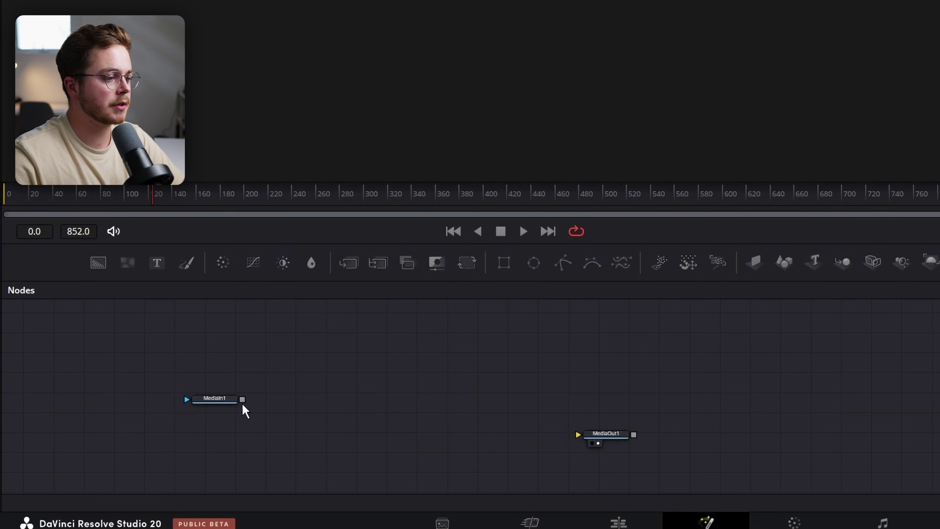
drag(242, 400, 594, 440)
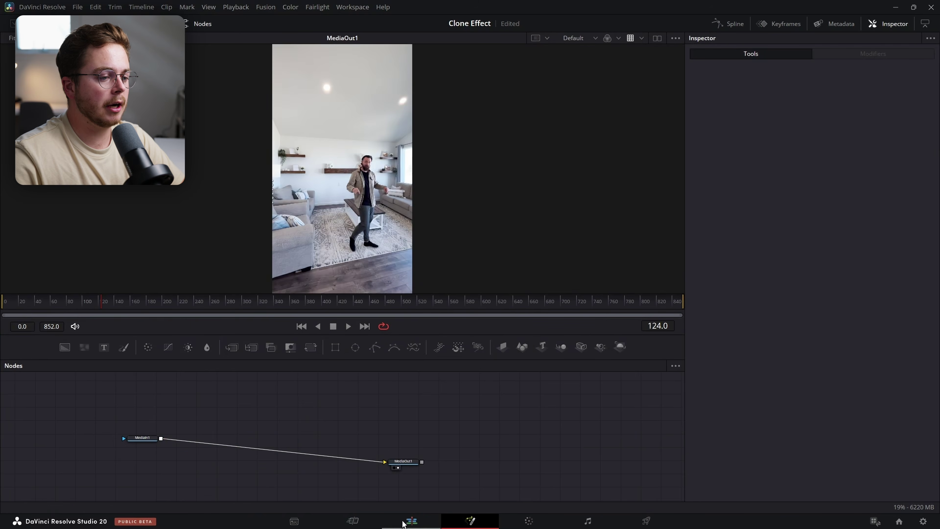
Back on the Edit page, move the playhead to 01:00:04:07 and disable the V2 video track
click(412, 521)
click(623, 257)
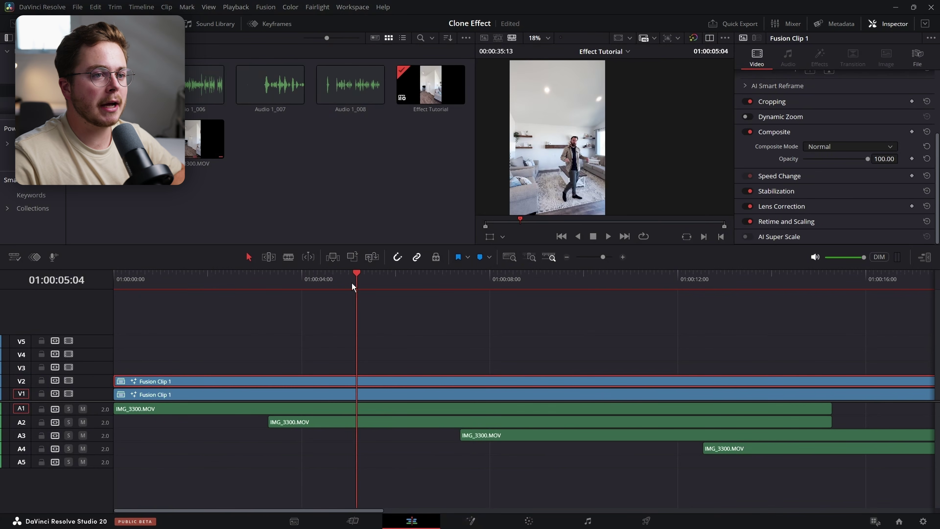
drag(352, 282, 317, 306)
click(68, 381)
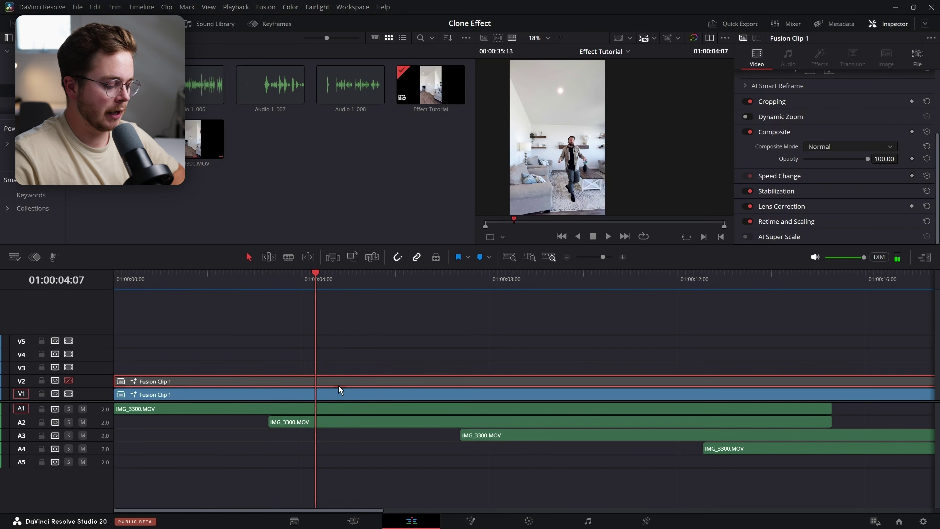
Split the Fusion Clip 1 copy on V2 at 01:00:04:07 and delete the part before the cut
key(ctrl+b)
click(233, 381)
key(BackSpace)
Enable the V2 video track, split its clip at 01:00:13:20 and delete the part after the cut
click(329, 287)
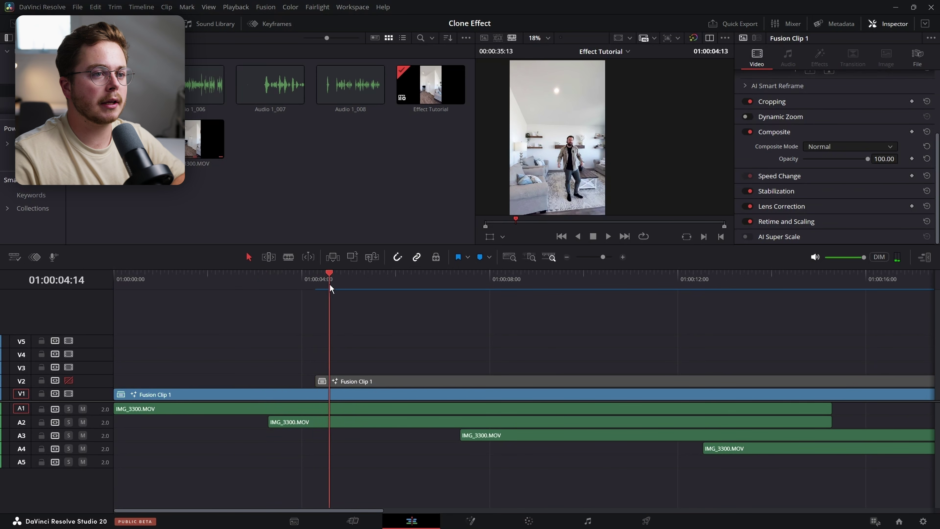
drag(331, 289, 764, 300)
click(68, 381)
key(ctrl+b)
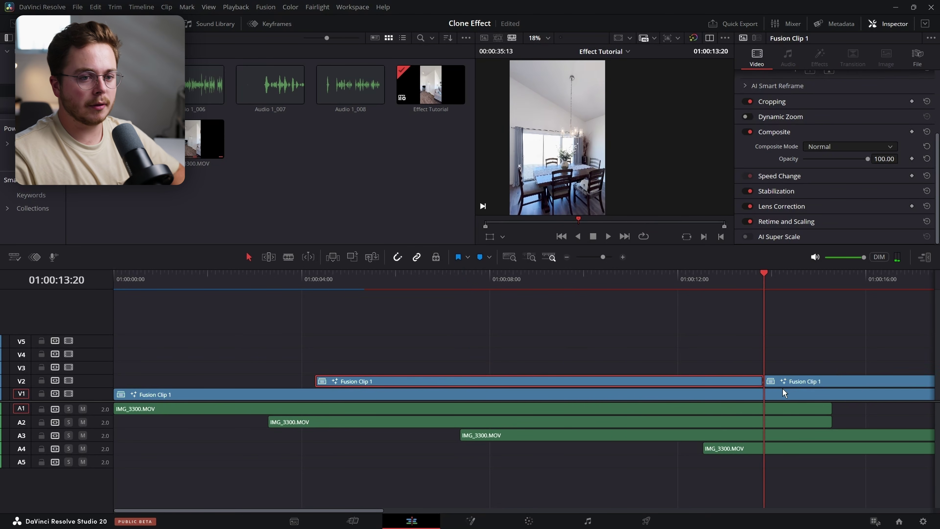
click(777, 384)
key(Delete)
Duplicate the trimmed V2 clip onto V3, aligned with the original, and disable the V2 video track
drag(562, 302, 662, 313)
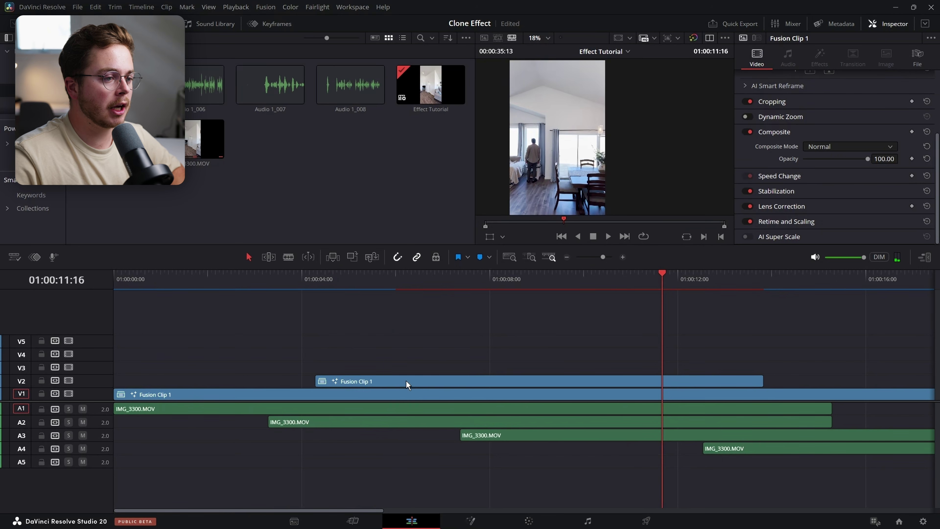
drag(408, 385, 422, 370)
scroll(575, 171, up, 2)
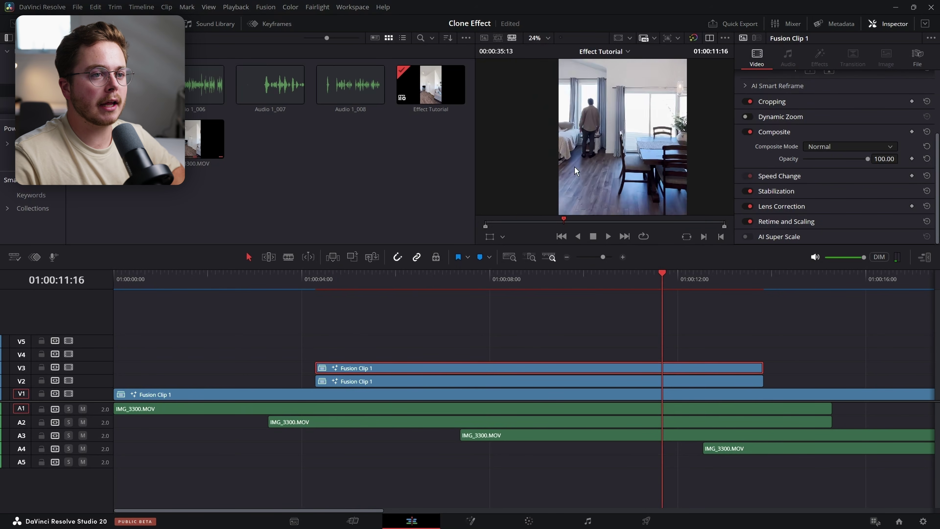
scroll(588, 168, up, 4)
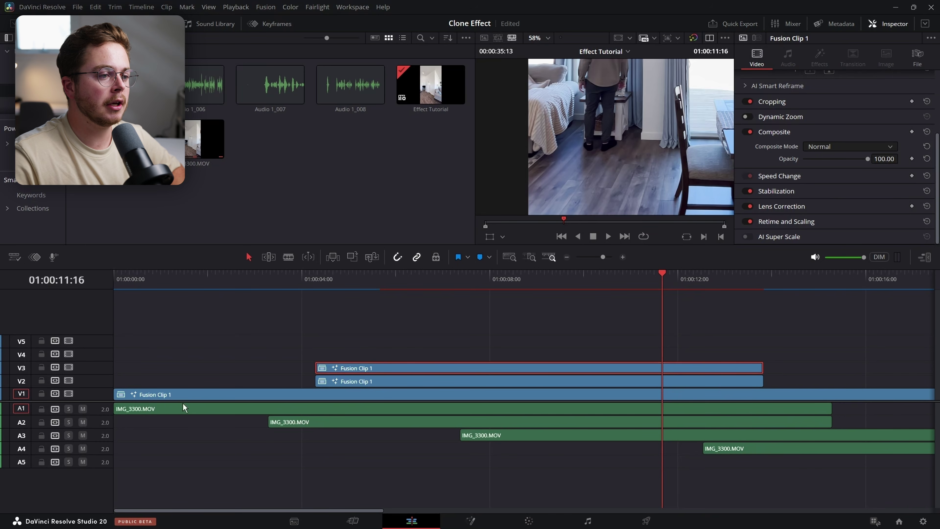
click(346, 382)
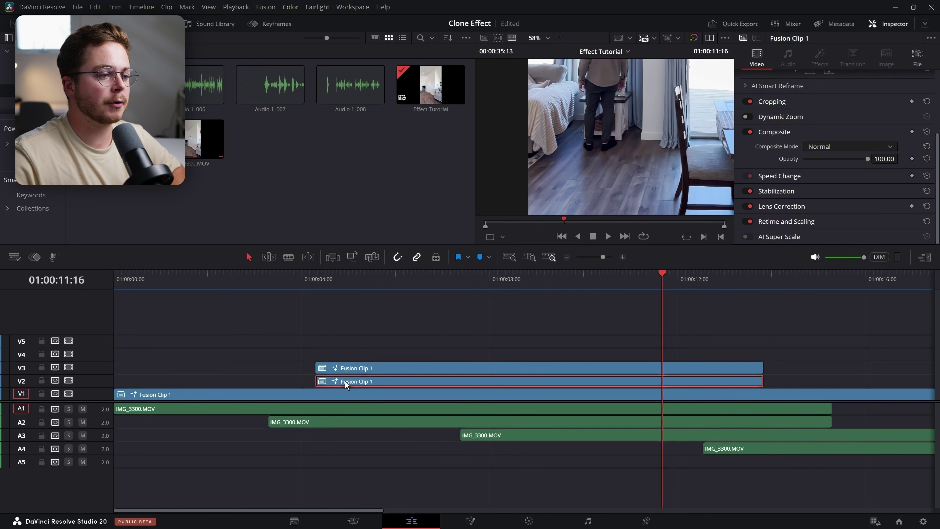
click(68, 380)
Move the playhead to 01:00:05:11 and add an alpha output to the V3 clip's node graph on the Color page
drag(381, 287, 490, 287)
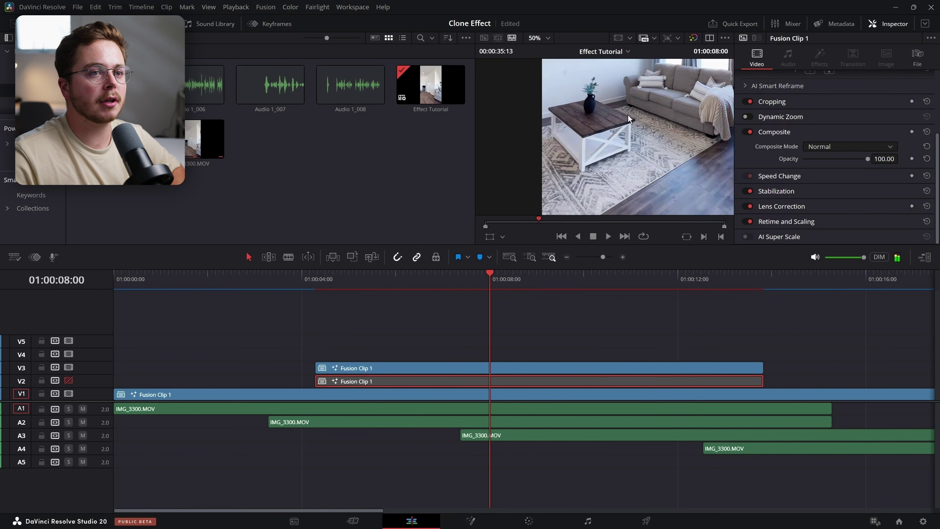
scroll(537, 219, down, 3)
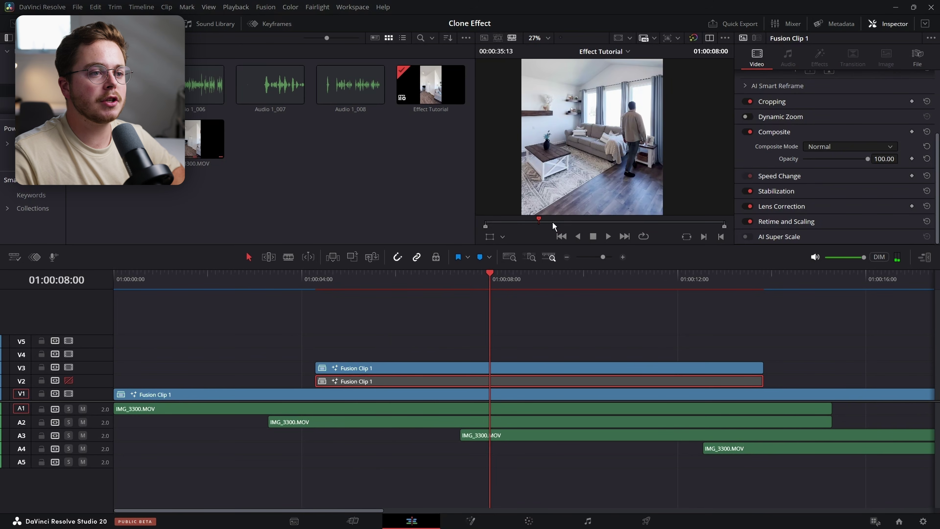
drag(555, 227, 524, 227)
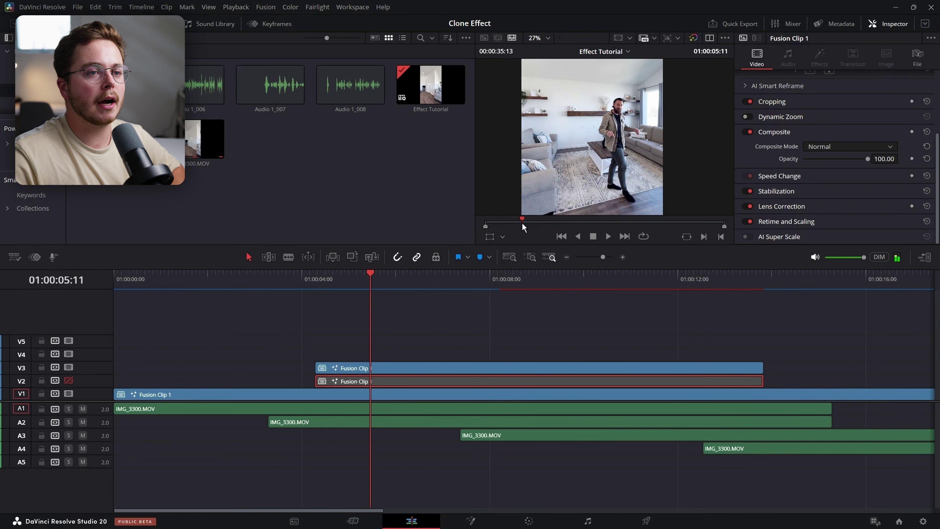
click(541, 523)
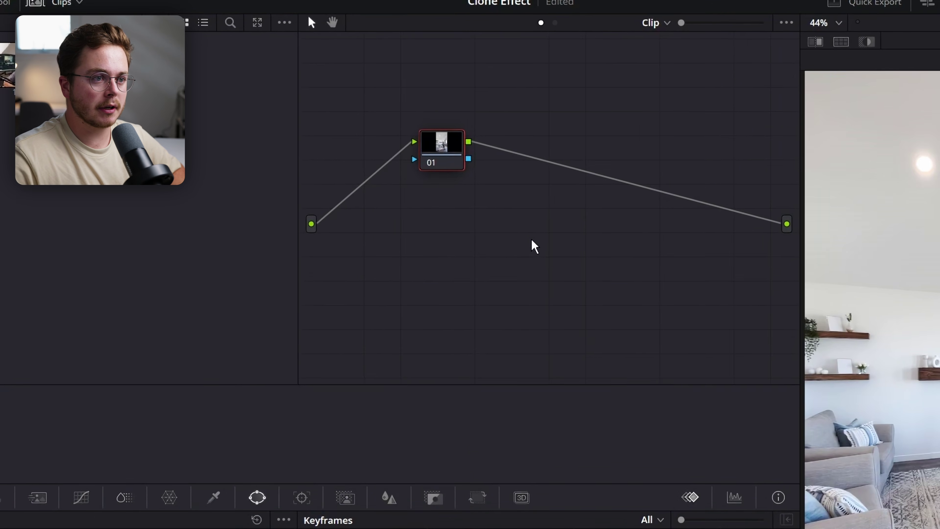
right_click(491, 184)
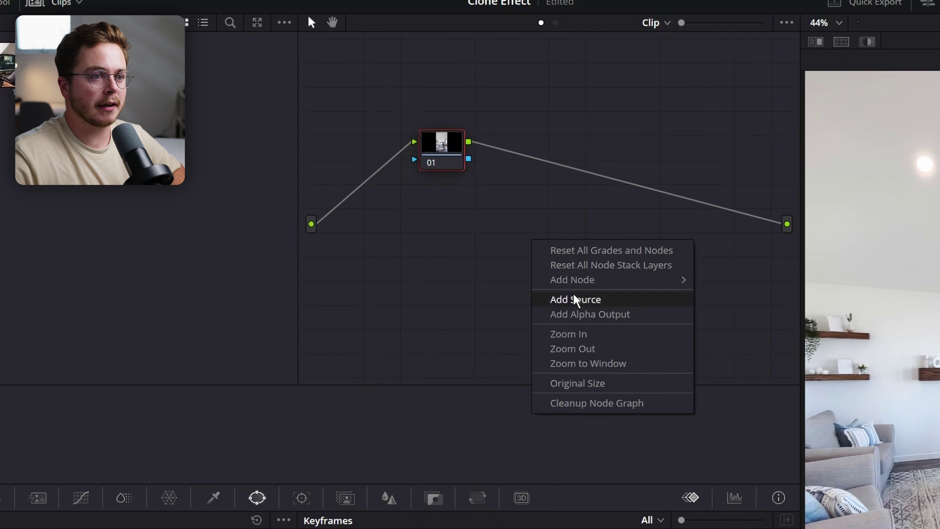
click(590, 315)
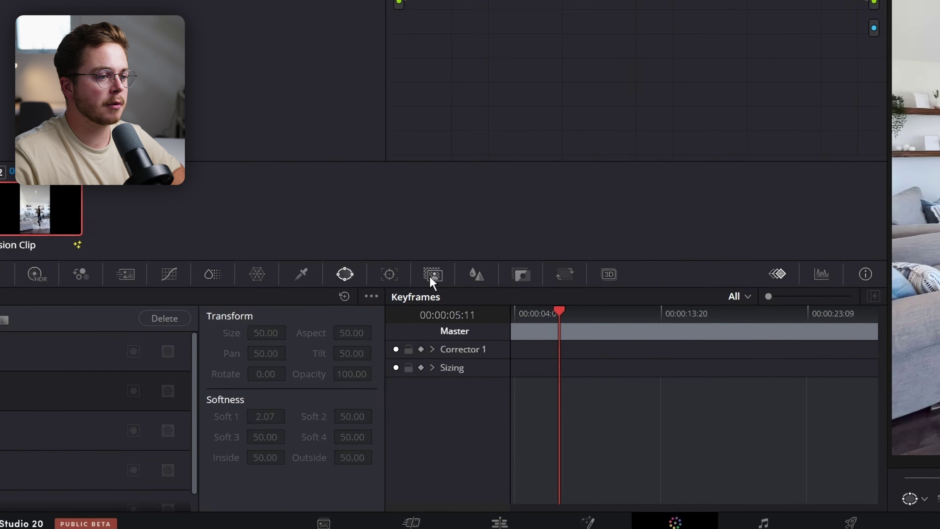
Select the walking man with four AI Magic Mask 2 points and check the selection with the mask overlay
click(432, 274)
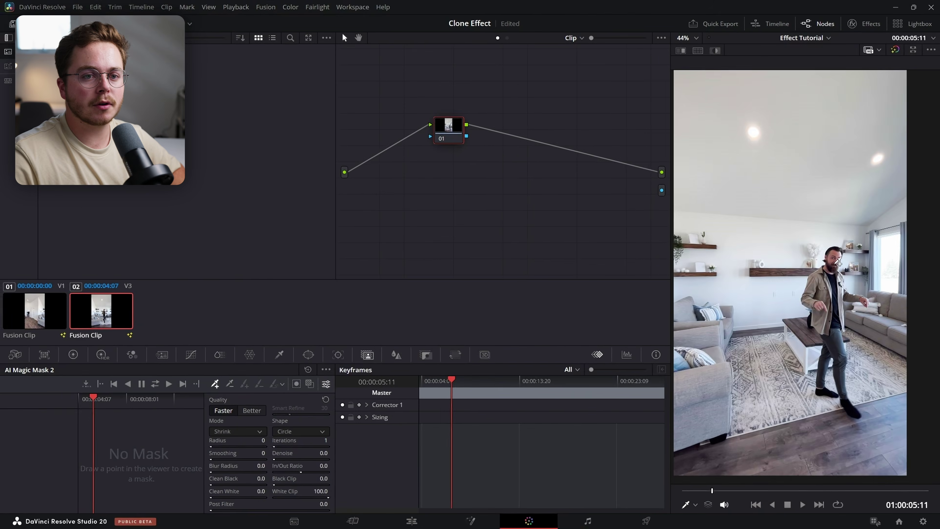
click(835, 261)
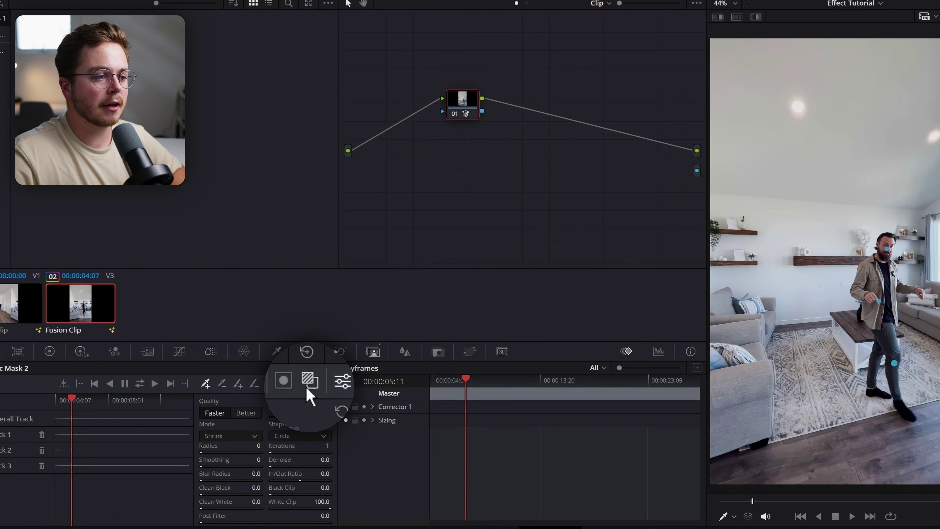
click(307, 387)
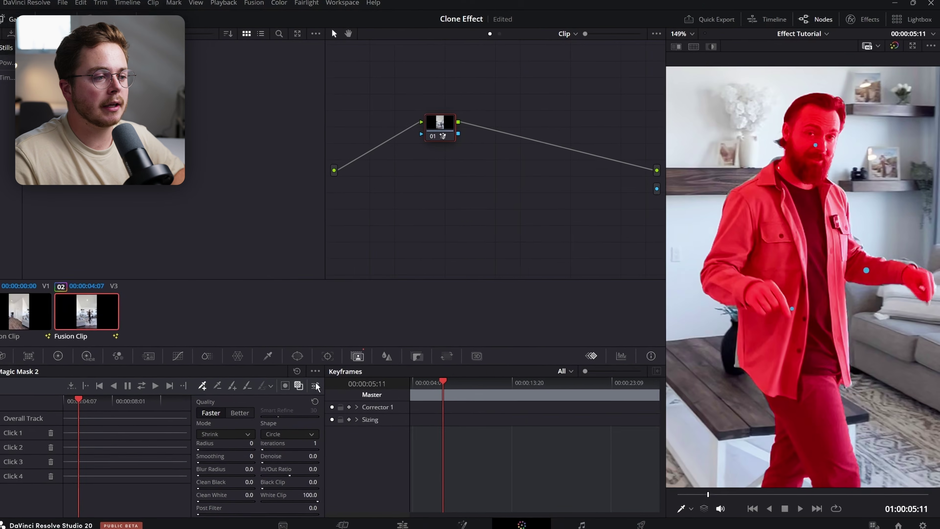
click(310, 383)
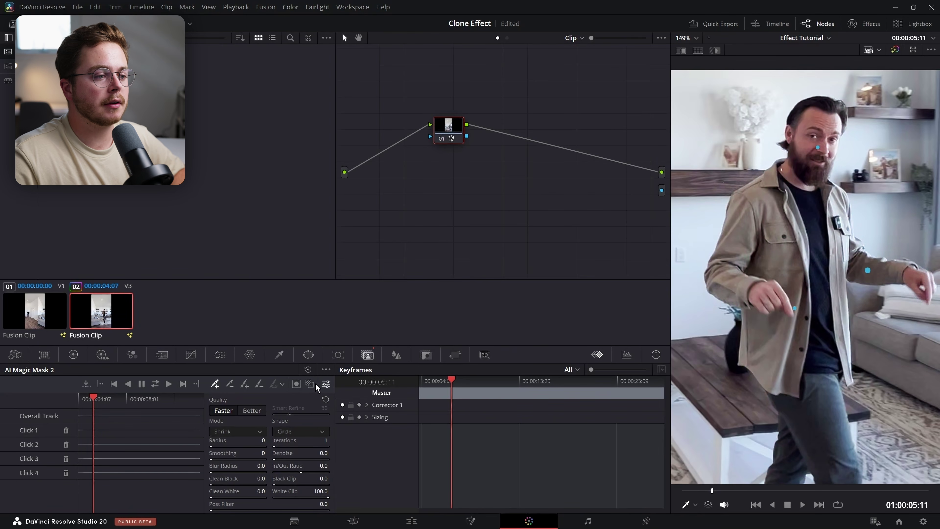
Track the magic mask forward and backward, and connect node 01's alpha to the alpha output
click(307, 385)
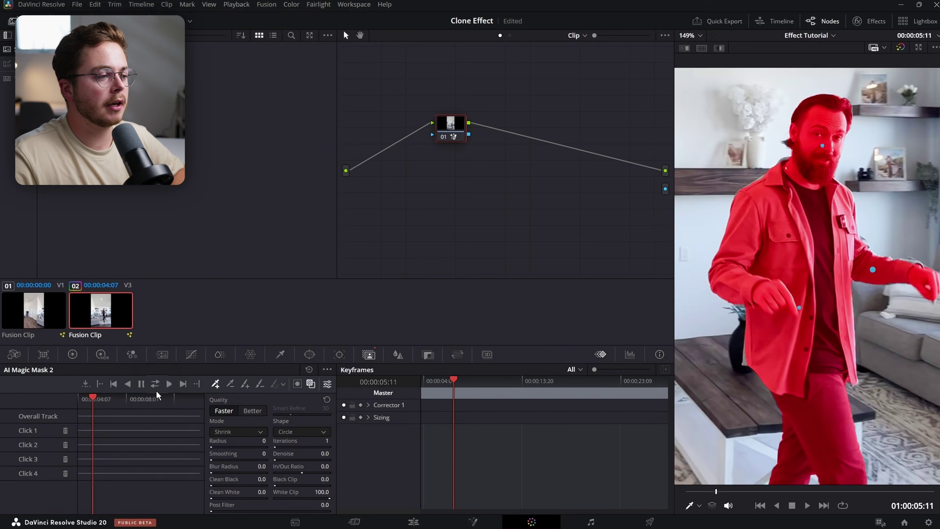
click(156, 384)
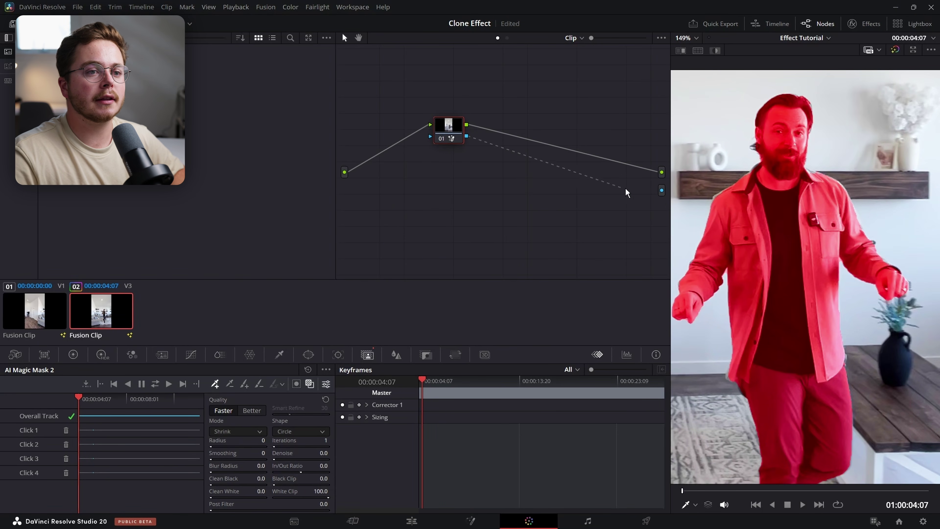
click(310, 384)
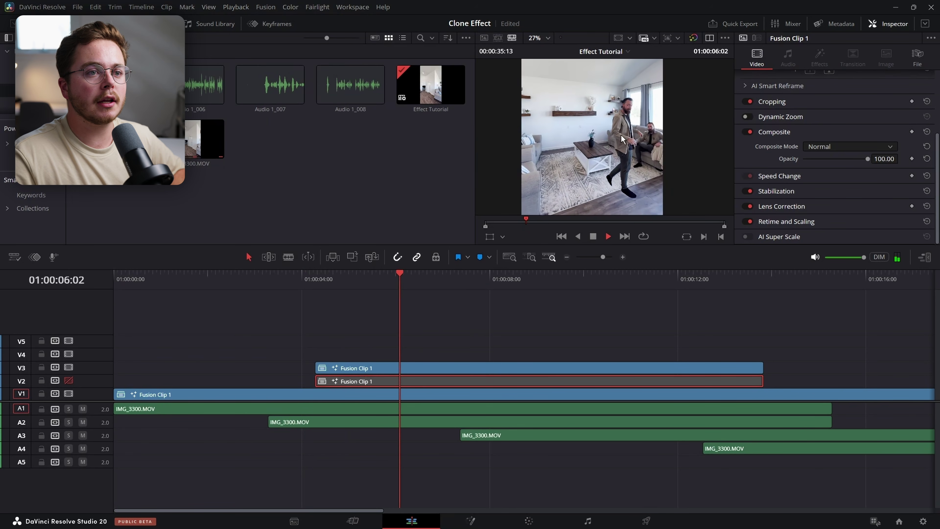
Play the composite on the Edit page and inspect the walking man's mask edges up close around 01:00:06:12
key(space)
scroll(630, 139, up, 6)
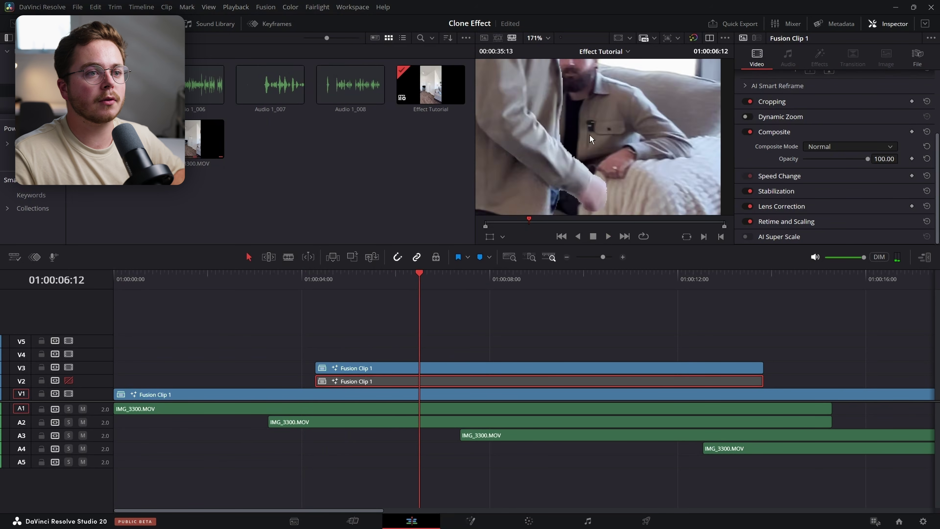
scroll(563, 135, down, 6)
scroll(616, 108, up, 6)
scroll(570, 148, down, 4)
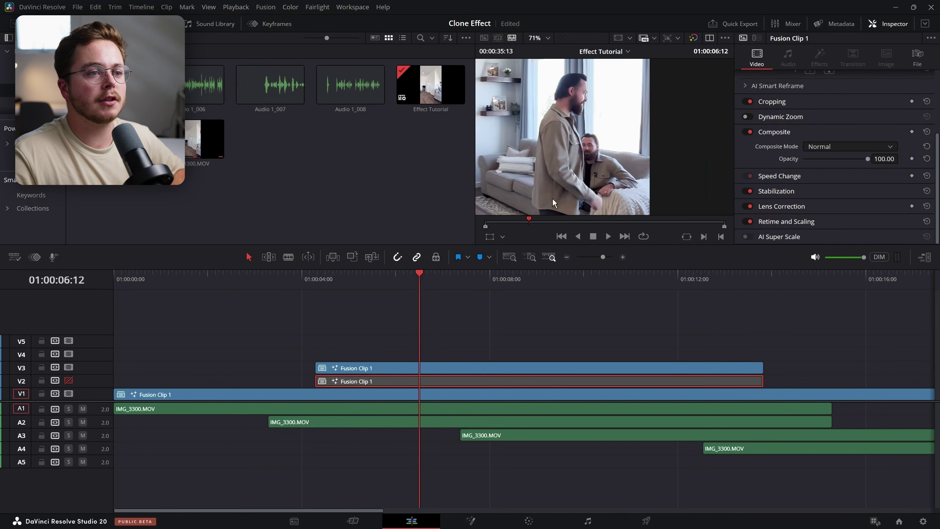
key(space)
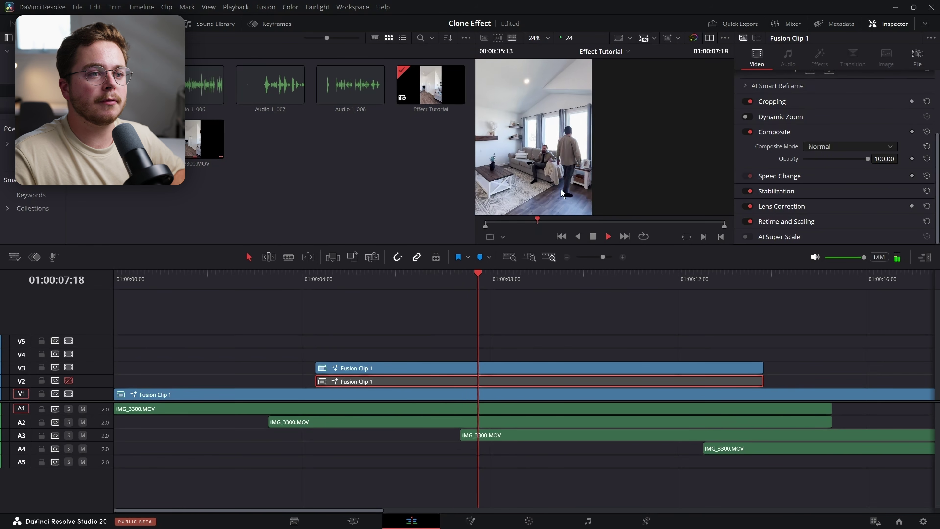
scroll(544, 187, up, 1)
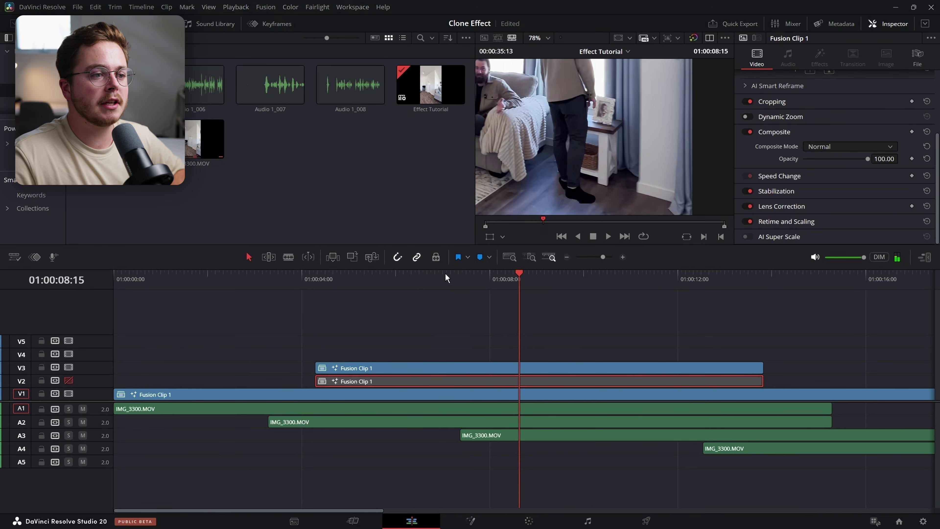
Examine the mask around the walking man's feet at 01:00:06:19
drag(446, 277, 433, 276)
scroll(593, 119, up, 1)
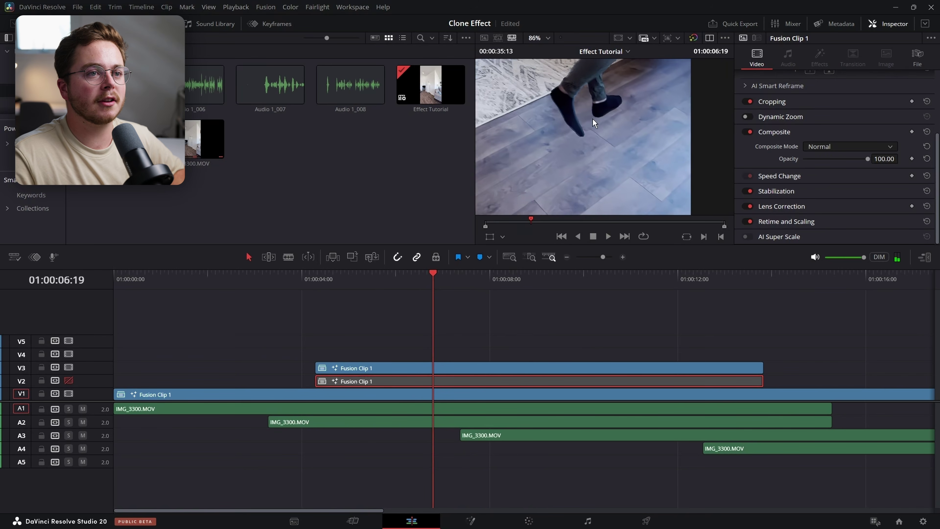
scroll(600, 120, up, 1)
scroll(566, 125, up, 1)
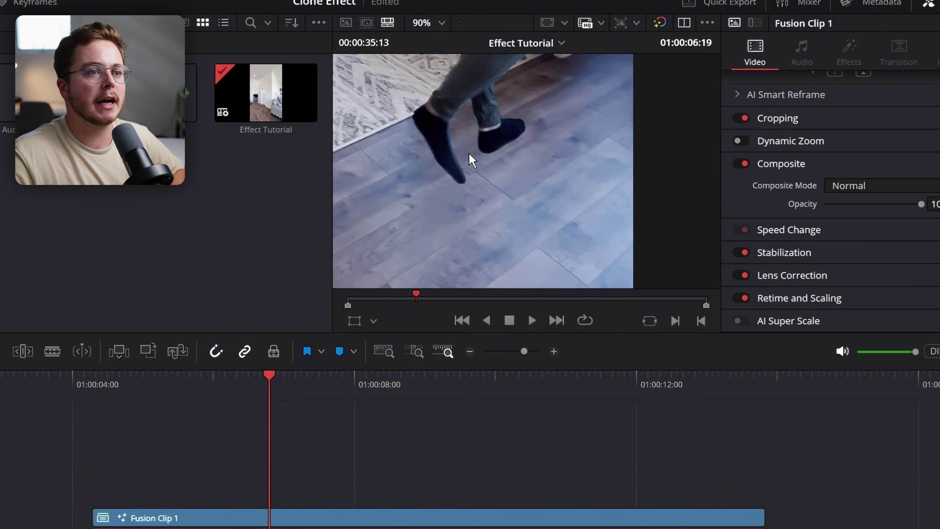
scroll(448, 84, down, 4)
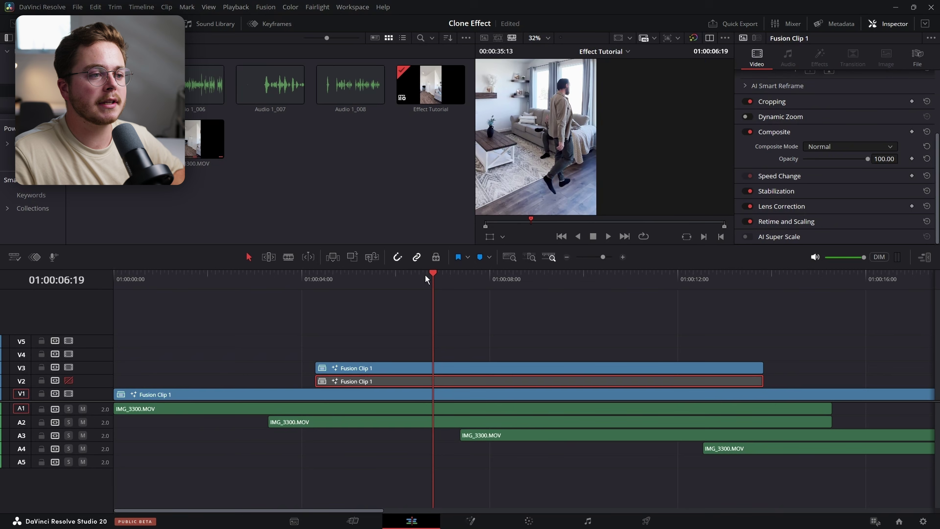
Check the hand's edge at 01:00:06:06 and set the magic mask's Blur Radius to 7.7 on the Color page
drag(430, 278, 408, 277)
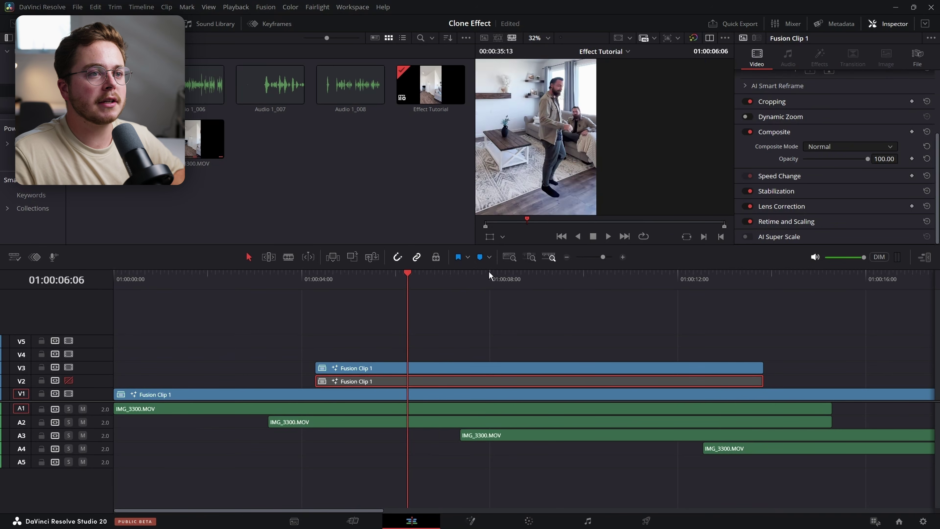
scroll(572, 114, up, 4)
scroll(571, 113, up, 4)
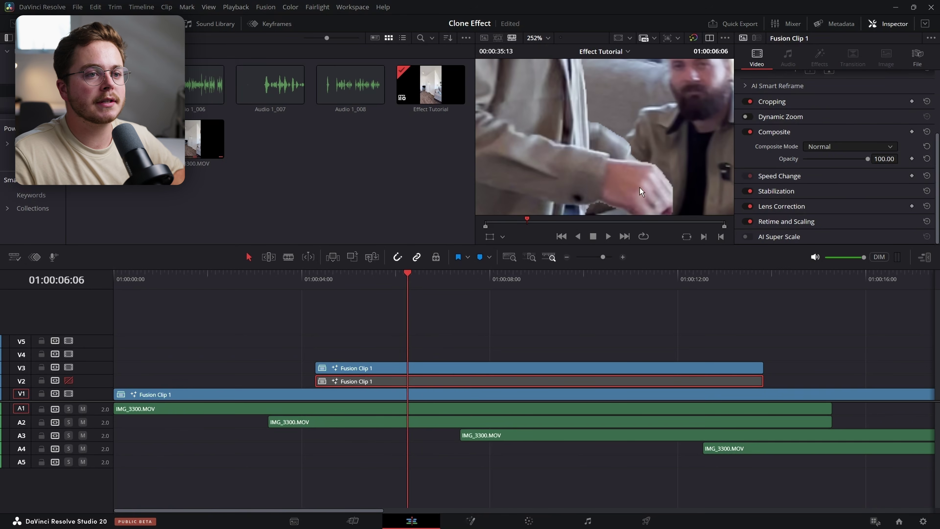
click(529, 522)
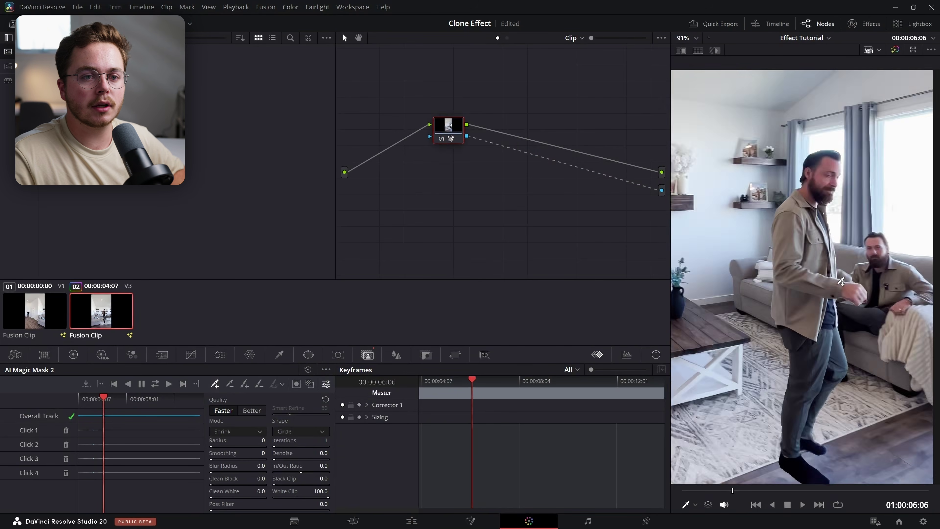
scroll(779, 249, up, 5)
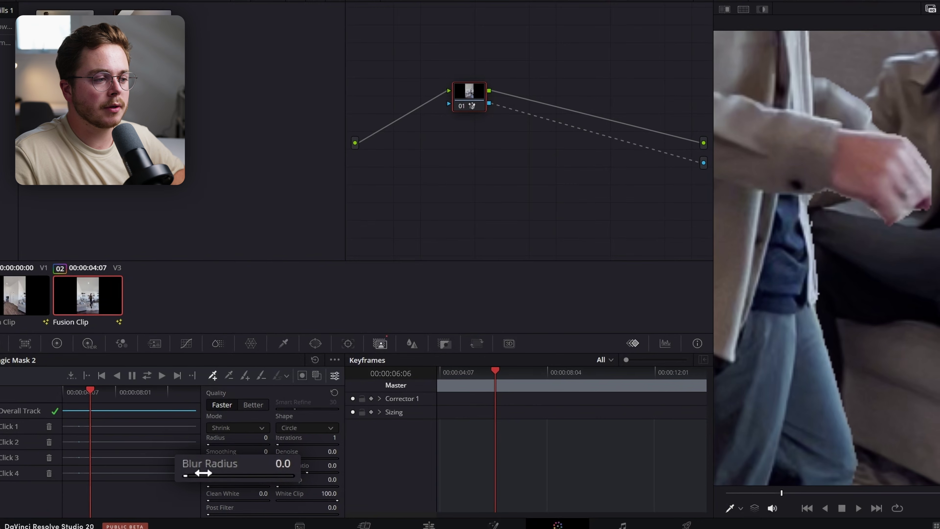
drag(207, 472, 213, 473)
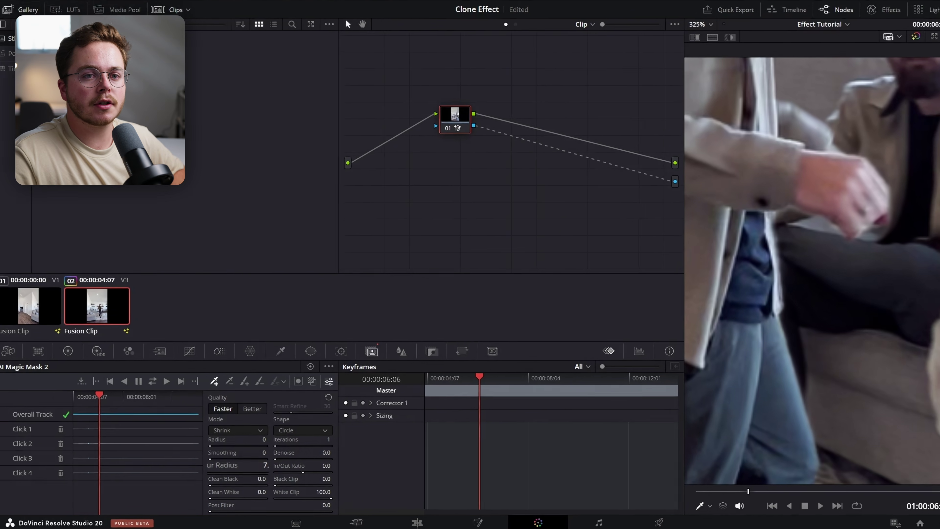
scroll(860, 190, down, 5)
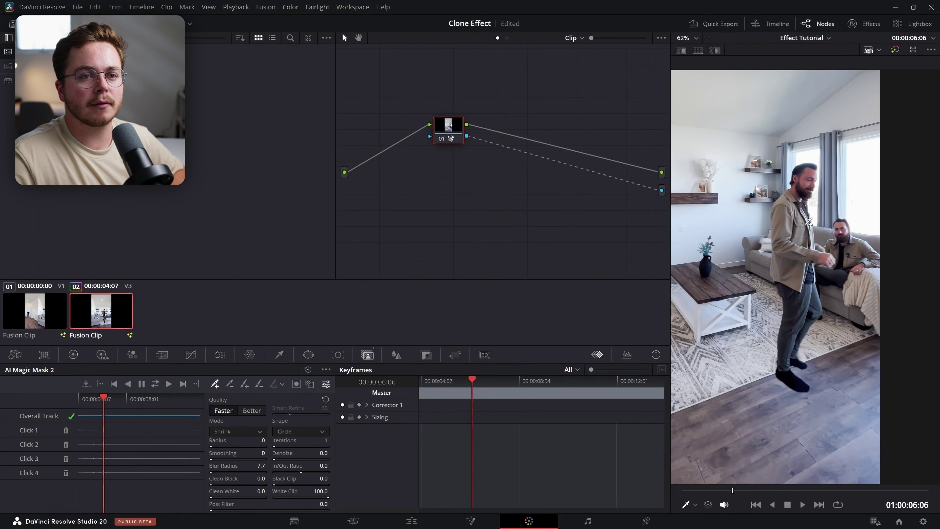
scroll(860, 190, up, 3)
scroll(805, 215, down, 4)
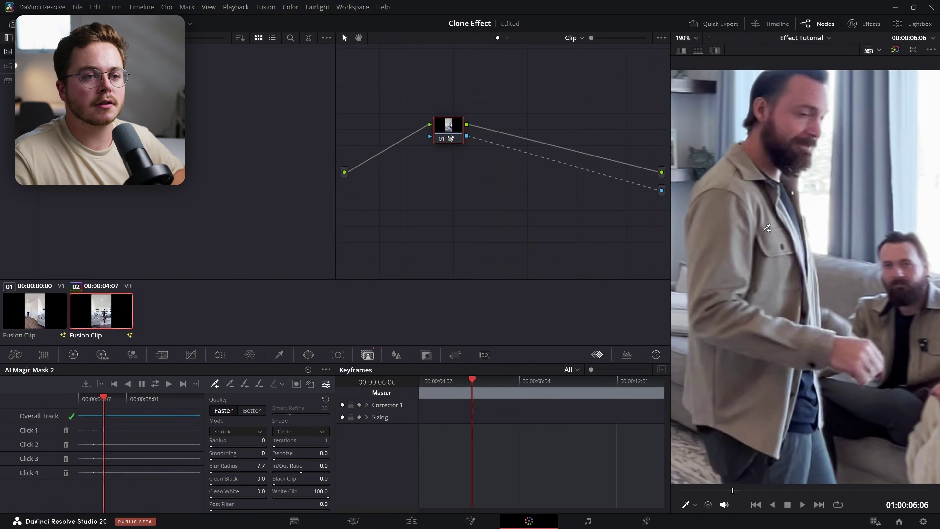
Return to the Edit page, disable the V3 video track and enable V2
key(shift+4)
click(69, 367)
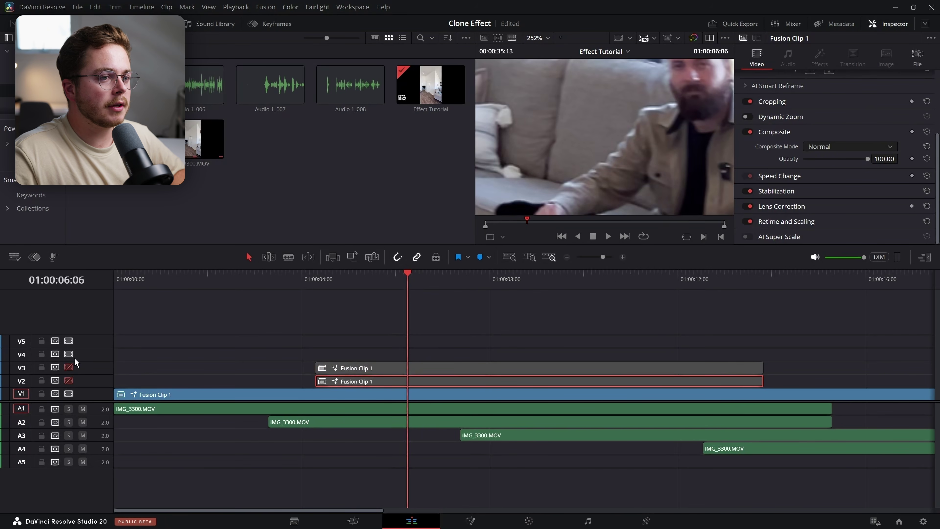
click(69, 382)
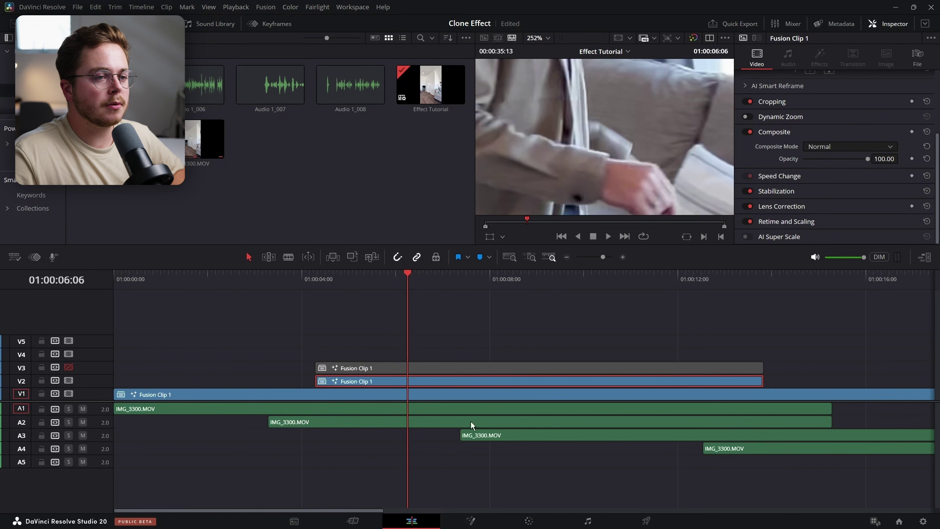
Open the V2 Fusion clip on the Fusion page and add an Ellipse mask node
key(shift+z)
scroll(612, 163, down, 3)
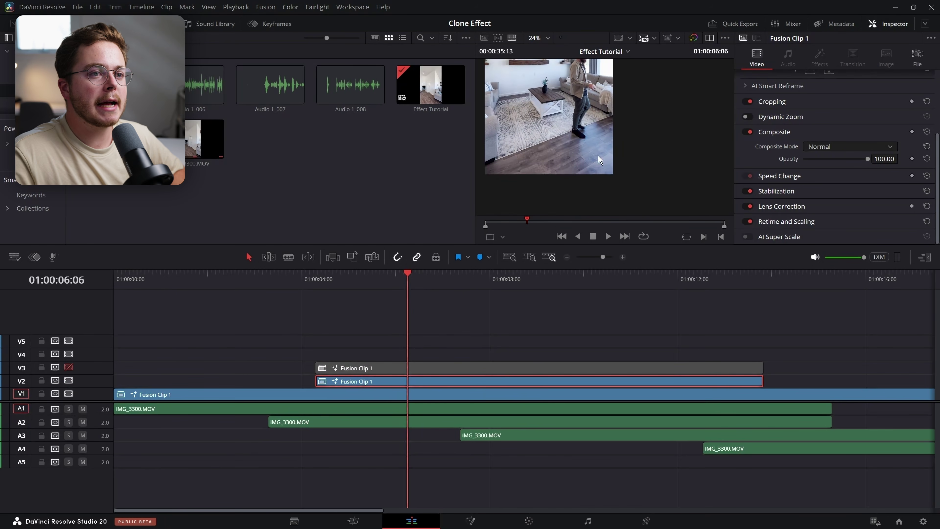
click(483, 524)
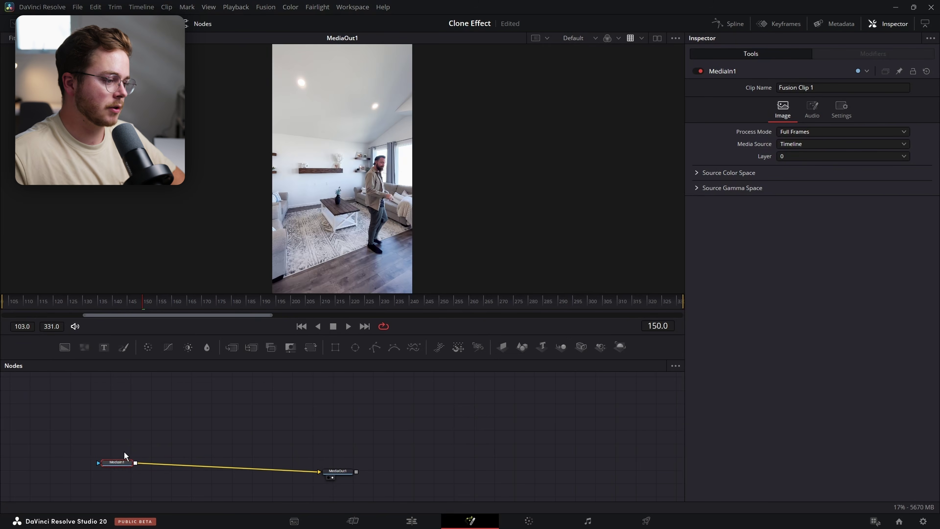
key(shift+space)
text(poly)
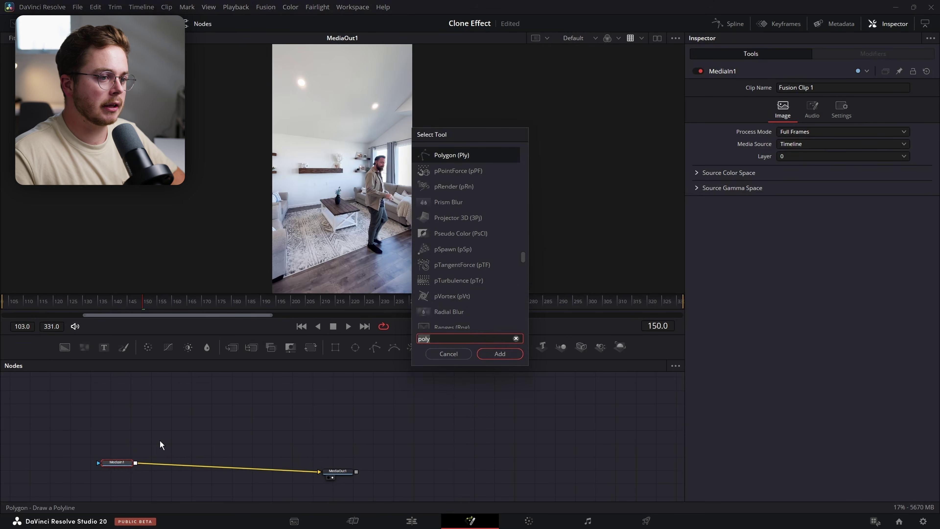
click(147, 426)
key(BackSpace)
key(BackSpace)
key(BackSpace)
key(BackSpace)
text(ellipse)
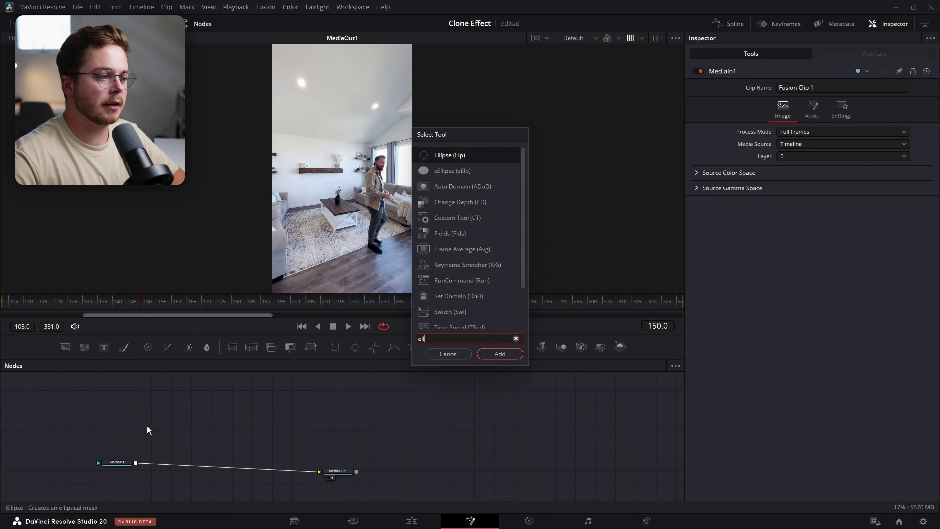
key(Return)
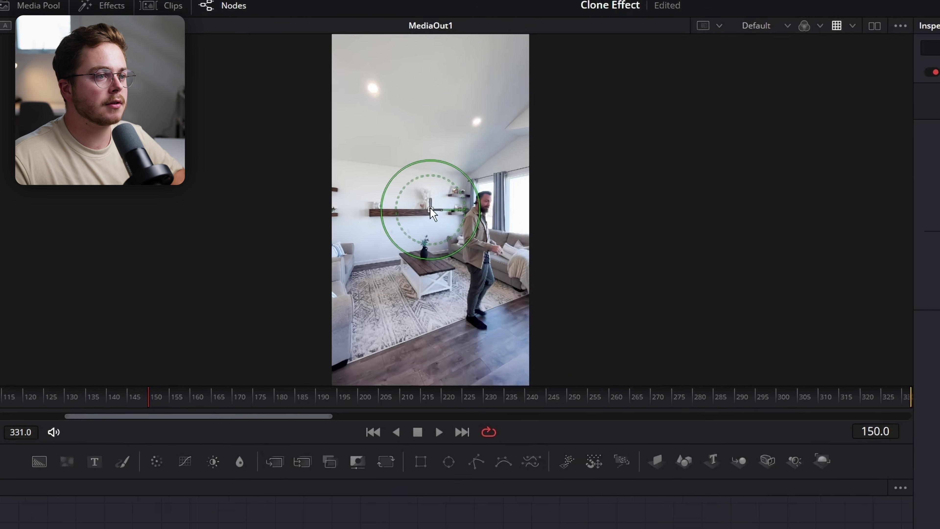
Place the ellipse over the walking man's feet at frame 150 and shrink it to a wide, flat oval around them
drag(342, 169, 374, 250)
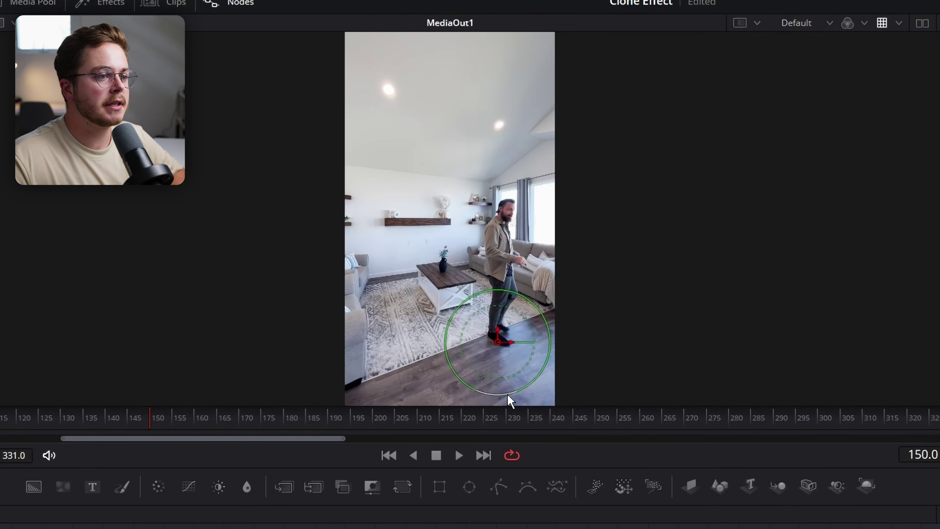
drag(508, 395, 505, 363)
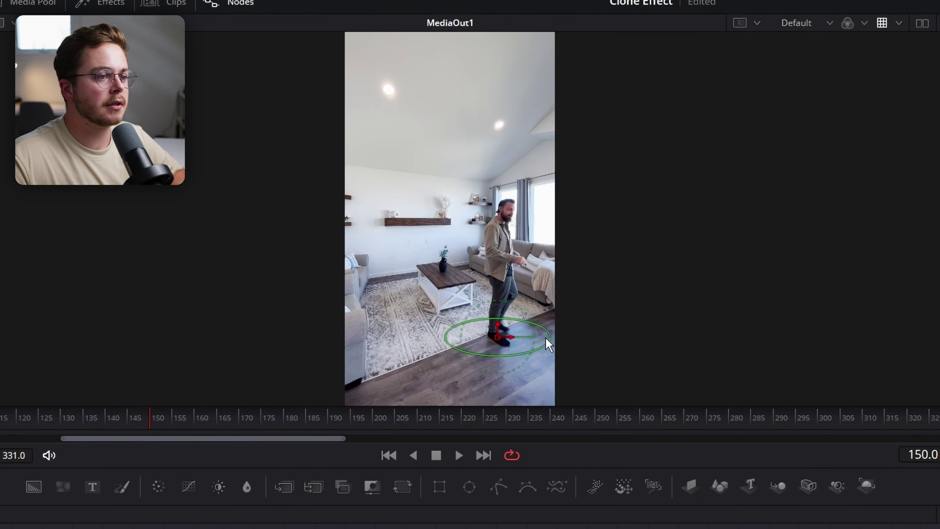
drag(550, 337, 537, 337)
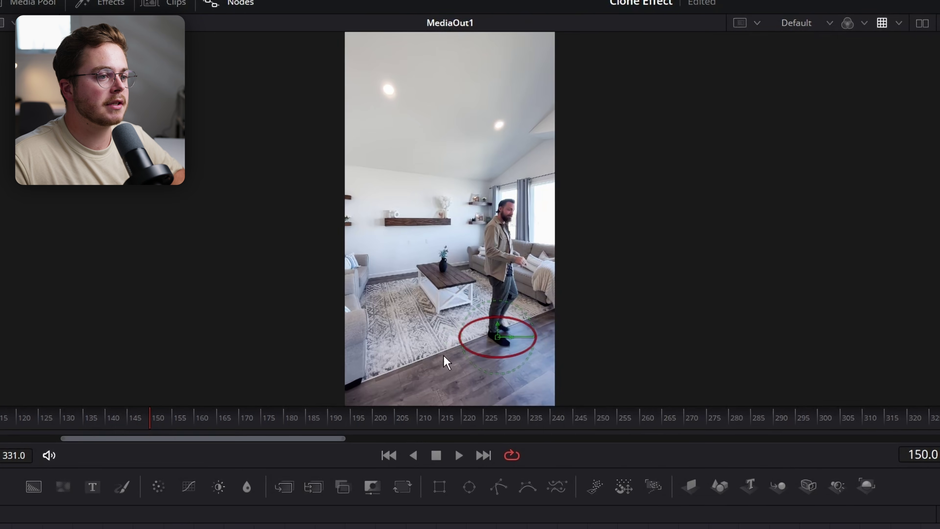
scroll(482, 365, up, 2)
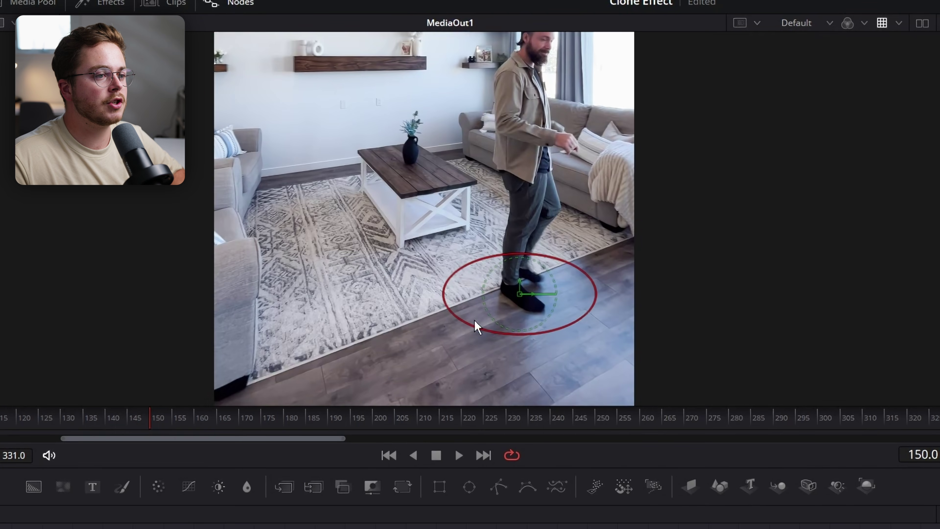
Keyframe the ellipse's center to follow the man's feet at frames 168, 184 and 207
scroll(496, 322, up, 2)
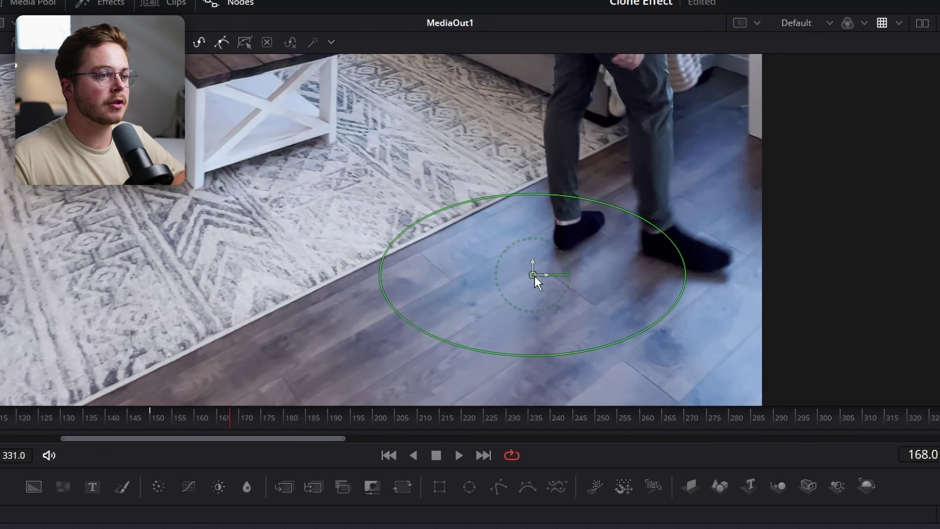
drag(535, 278, 613, 256)
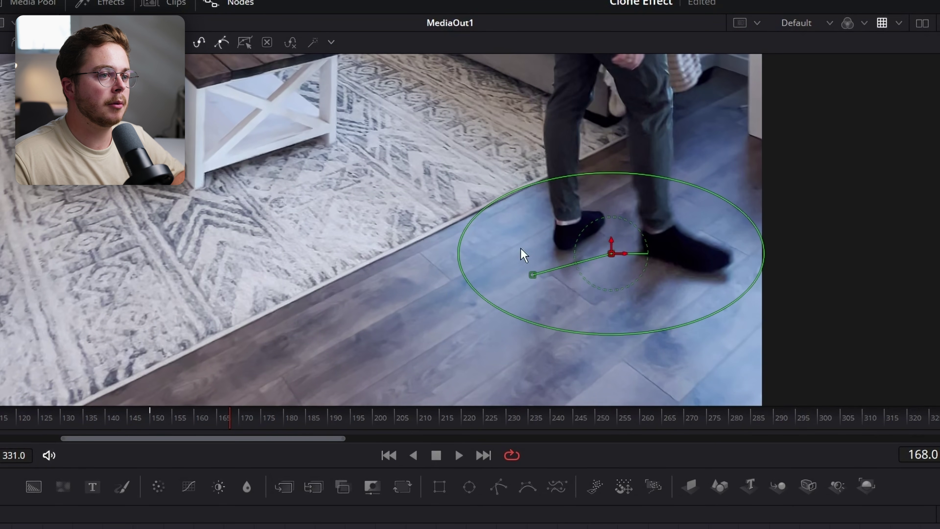
drag(228, 432, 301, 422)
drag(596, 255, 584, 214)
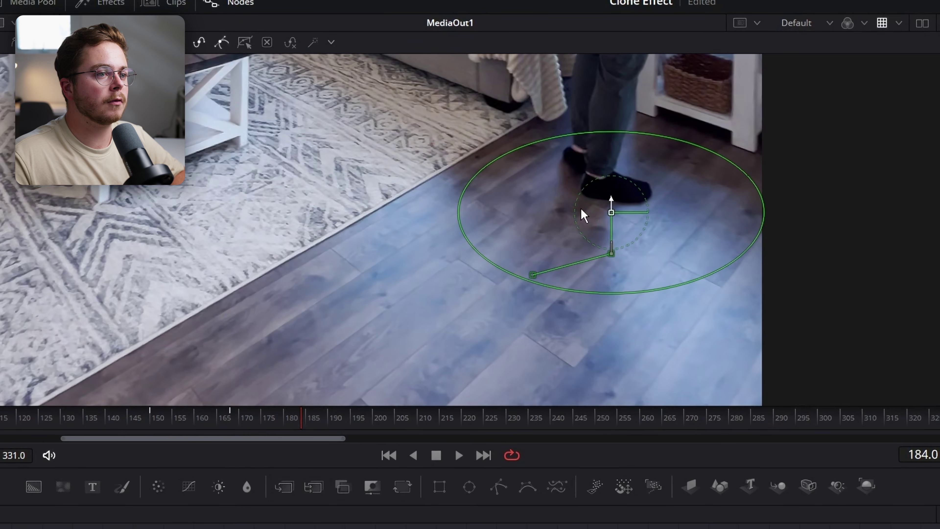
drag(309, 424, 403, 422)
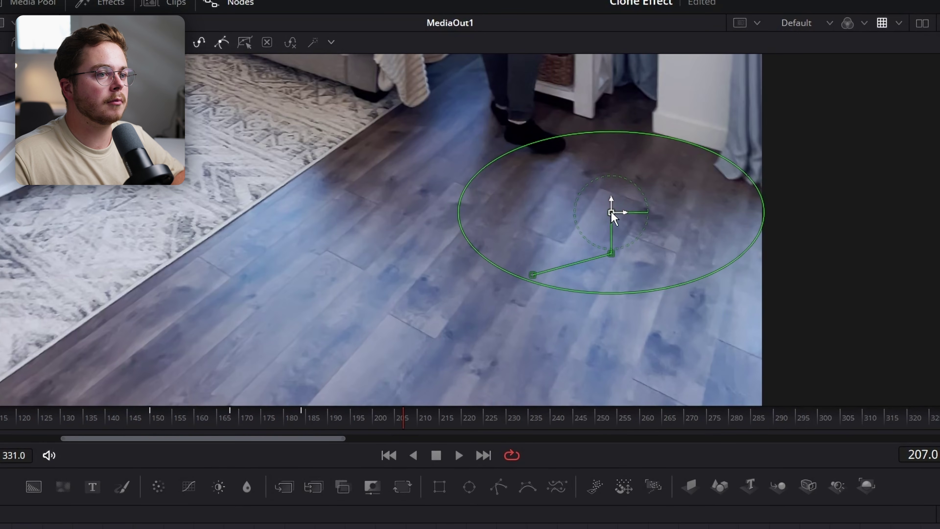
drag(611, 212, 508, 153)
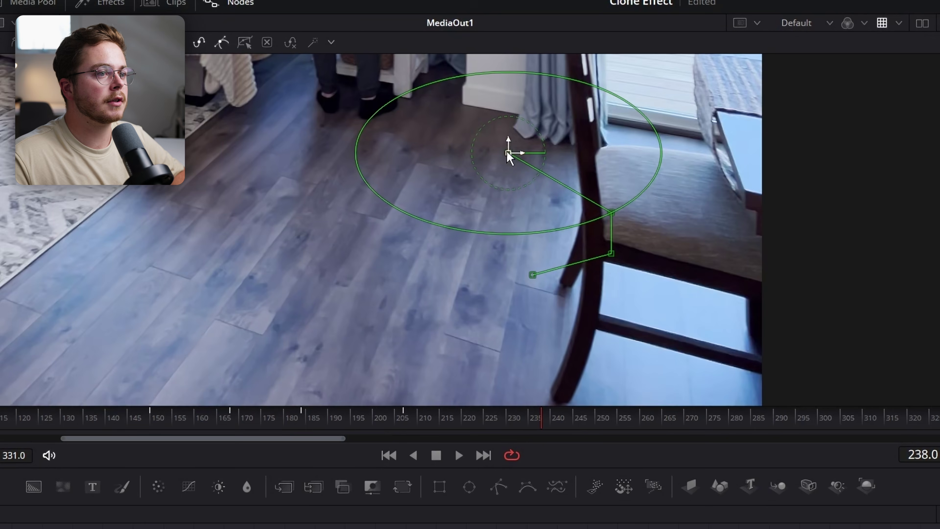
Continue keyframing the ellipse's center along the man's path at frames 238, 265, 293 and 320
drag(510, 148, 357, 120)
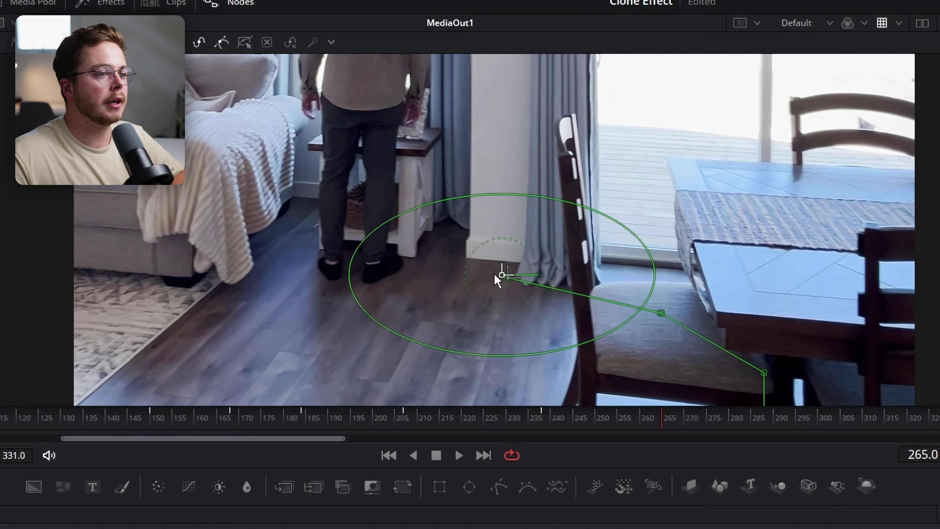
drag(499, 275, 367, 295)
drag(651, 420, 787, 422)
drag(395, 320, 518, 315)
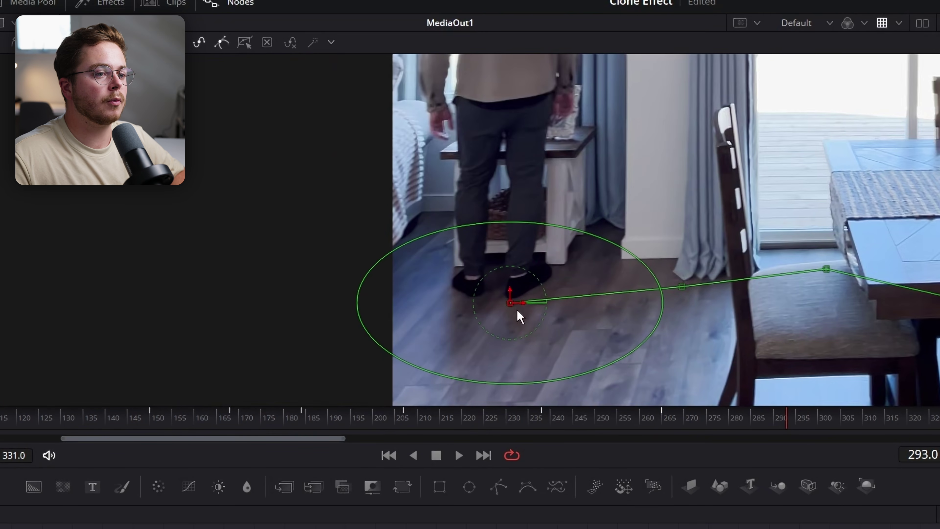
click(814, 424)
drag(814, 424, 907, 420)
drag(509, 304, 308, 319)
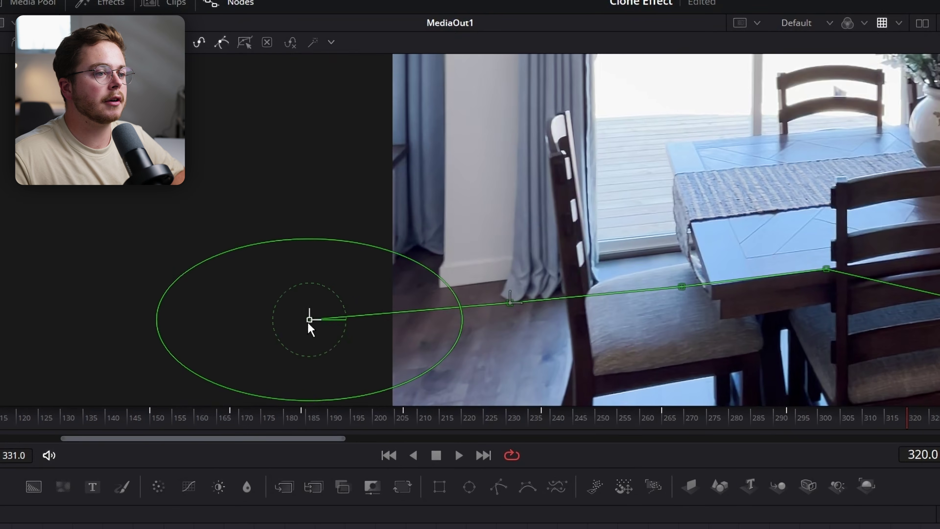
Go back to frame 150 and adjust the ellipse's position slightly around the man's feet
drag(867, 429, 171, 422)
click(150, 418)
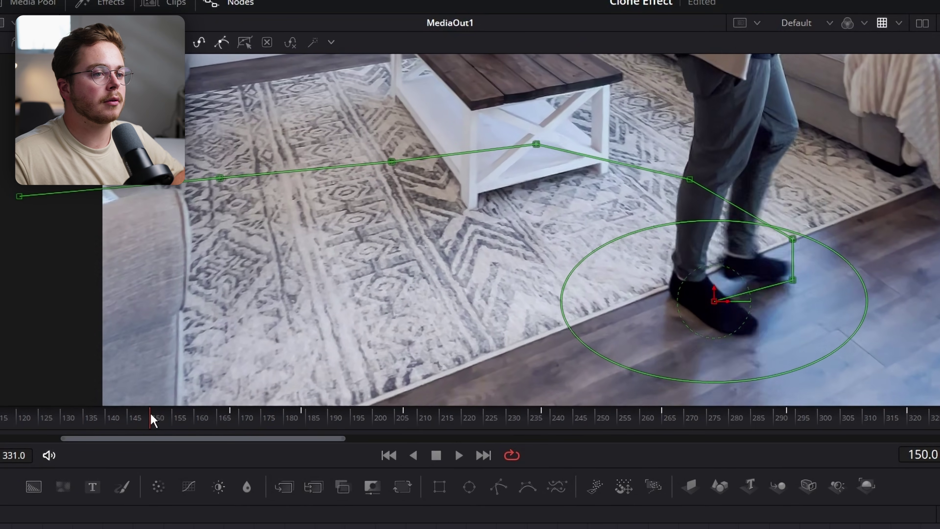
drag(715, 303, 692, 306)
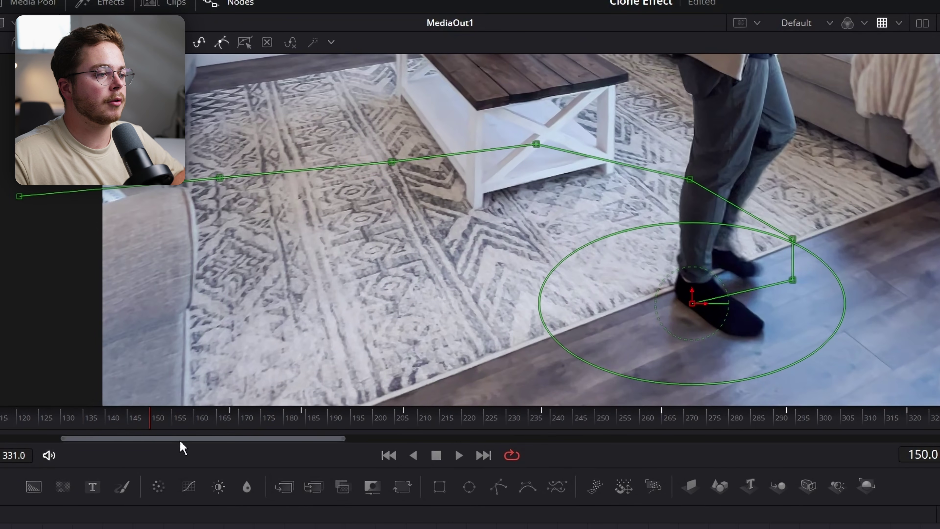
Check the ellipse's fit at frame 156 and position it over the man's feet at frame 114
click(176, 422)
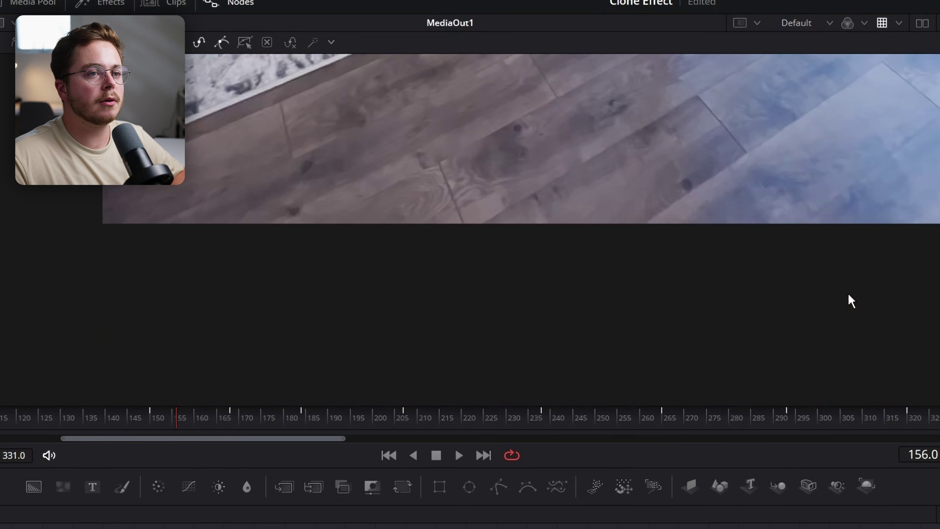
scroll(851, 163, up, 2)
scroll(860, 178, up, 3)
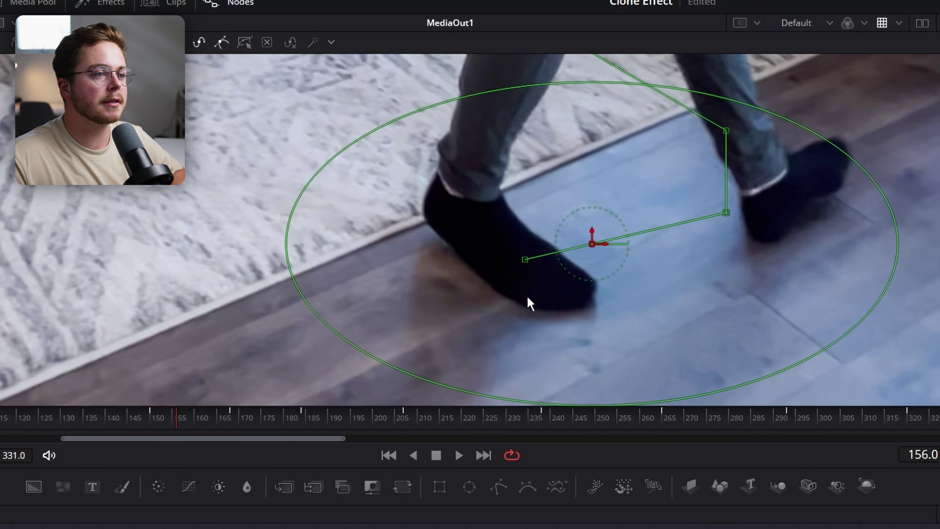
scroll(529, 303, down, 4)
drag(107, 422, 4, 422)
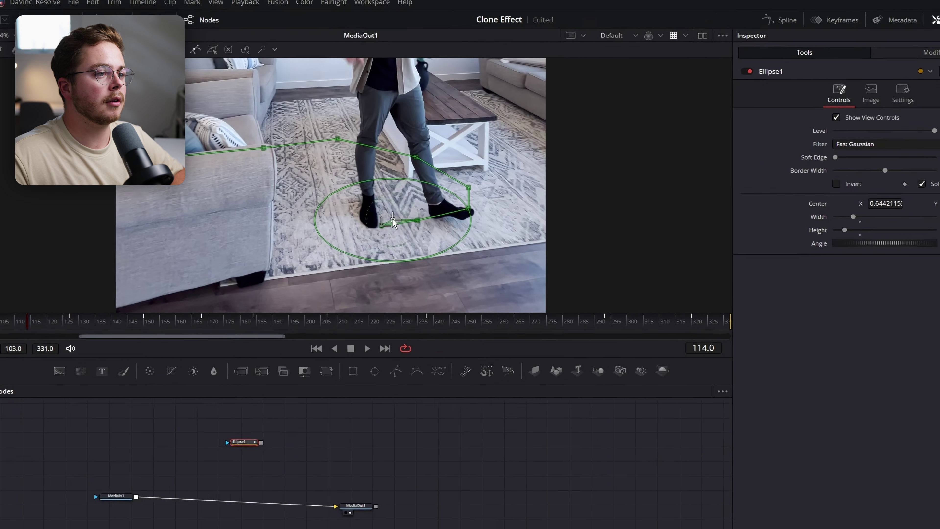
click(394, 221)
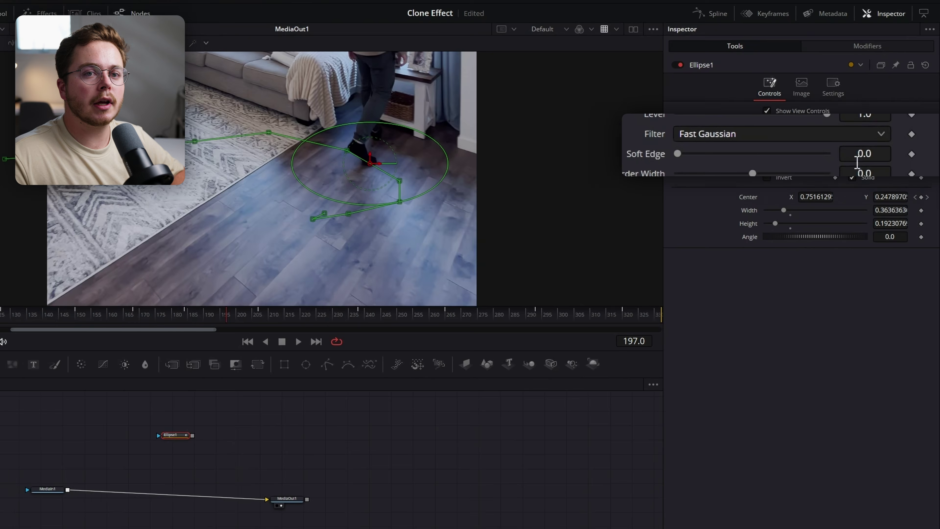
Connect the Ellipse node to MediaIn1 as its mask and set the ellipse's Soft Edge to 0.0471
drag(894, 150, 896, 150)
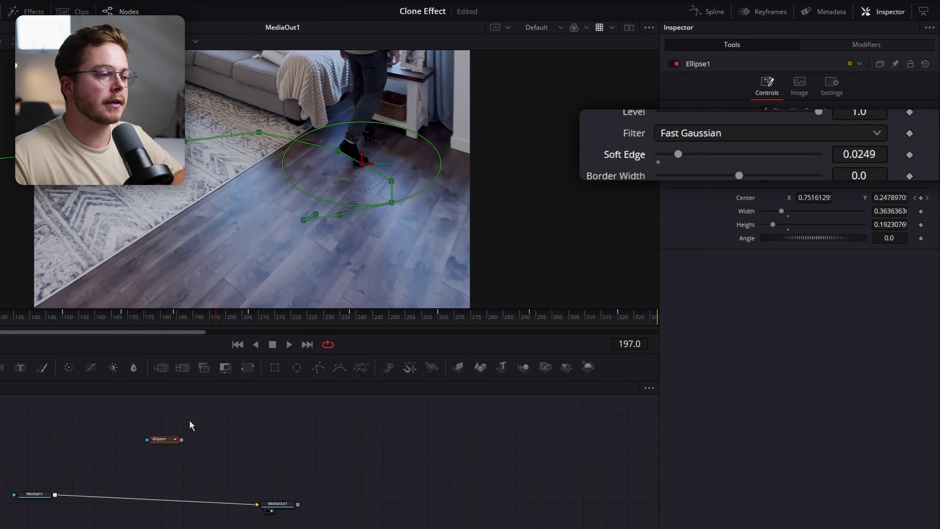
drag(182, 441, 23, 499)
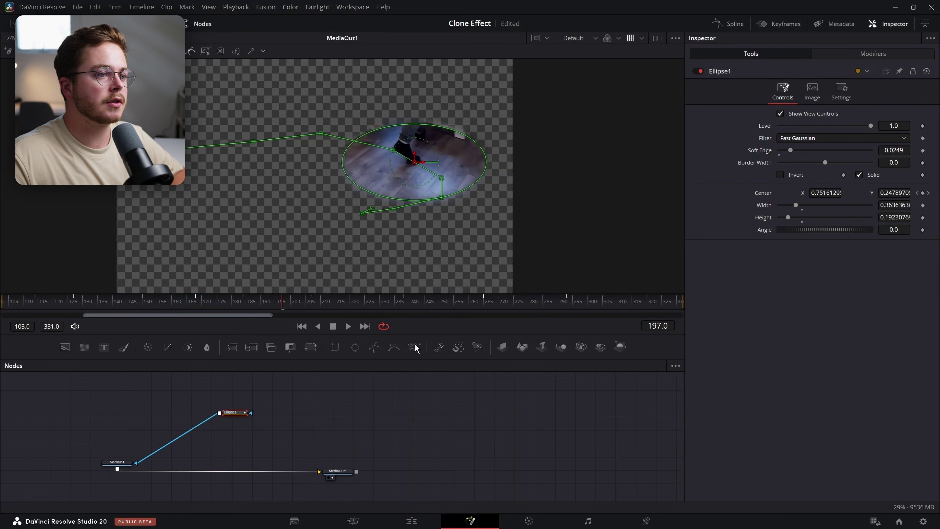
scroll(379, 145, up, 3)
scroll(407, 181, down, 3)
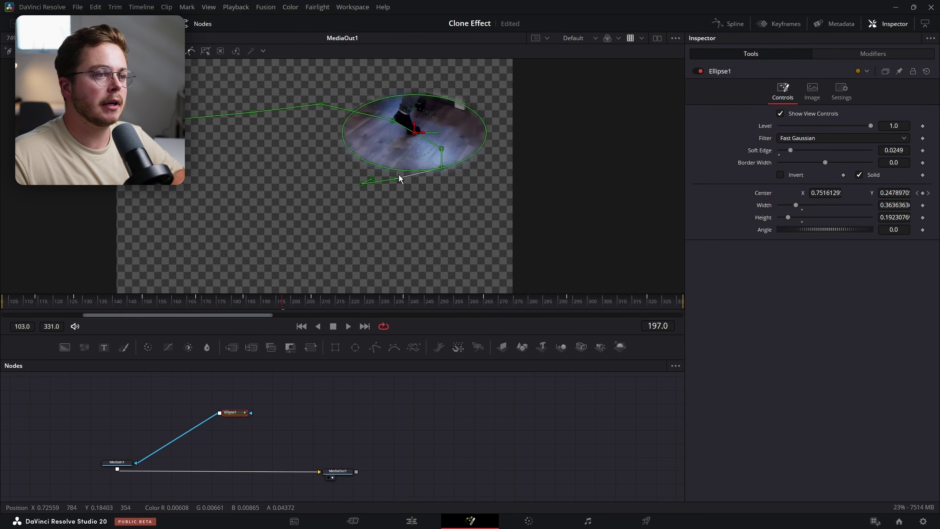
scroll(373, 136, up, 3)
drag(890, 150, 902, 149)
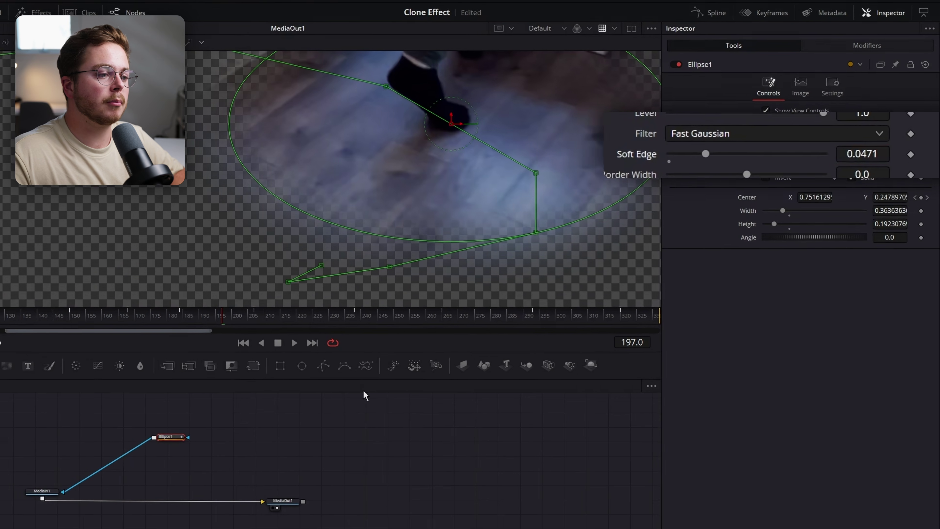
Return to the Edit page, enable the V3 video track and play the composite from 01:00:03:16
key(shift+4)
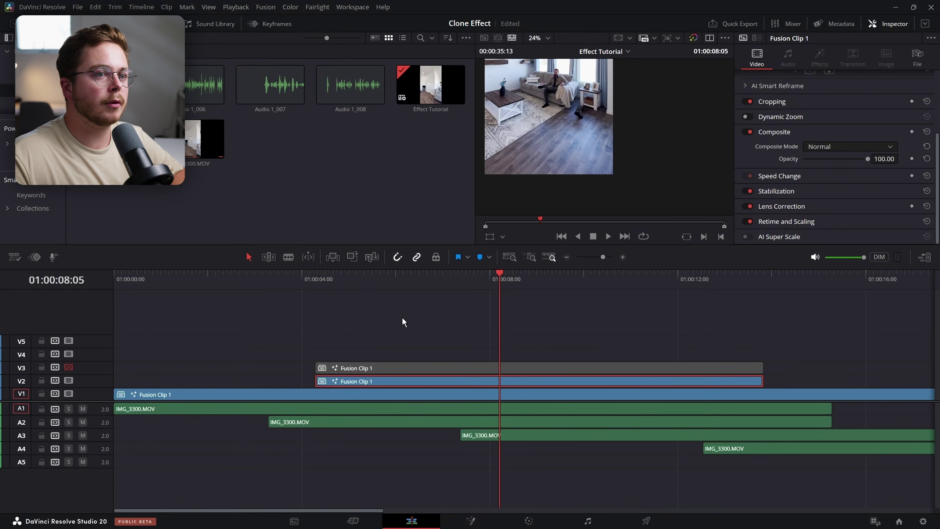
click(68, 368)
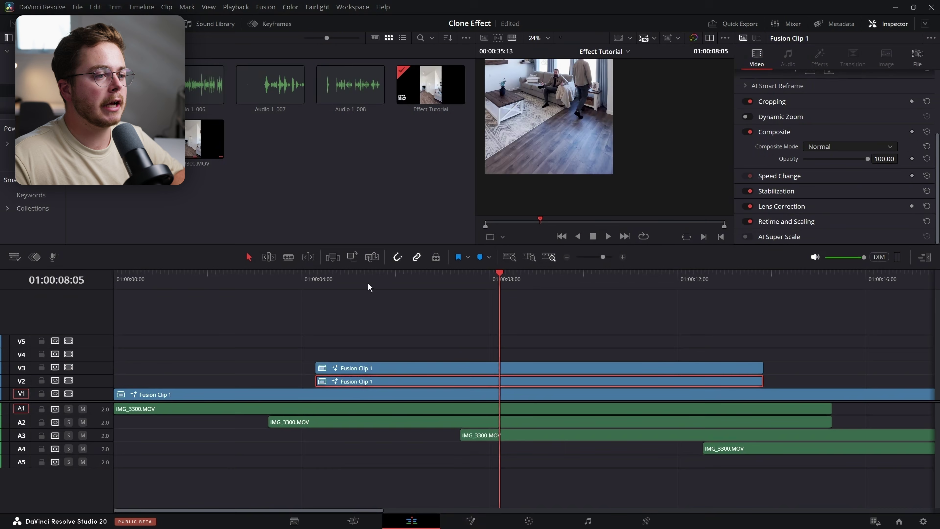
click(287, 280)
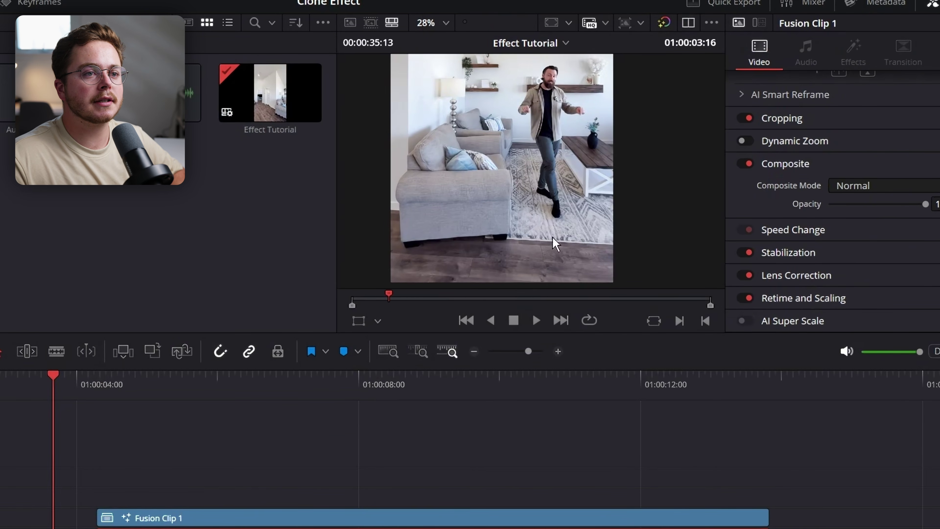
key(space)
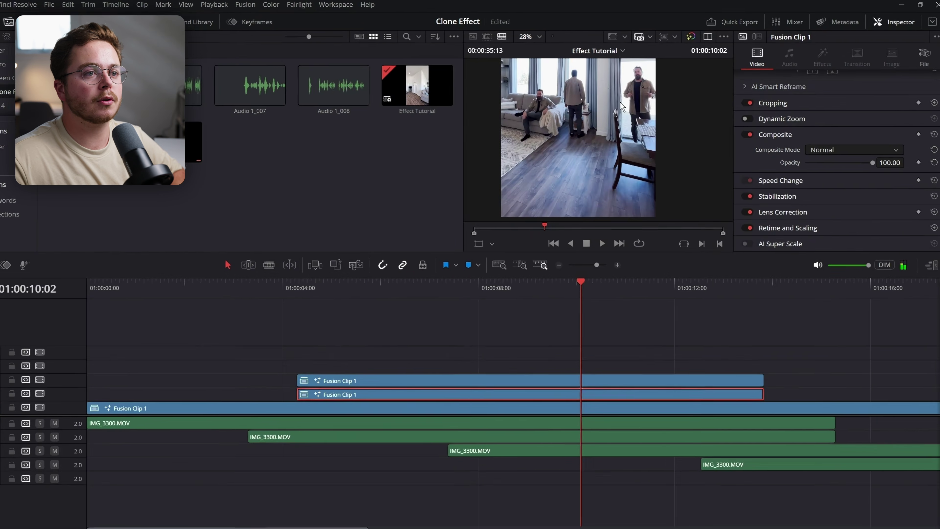
key(space)
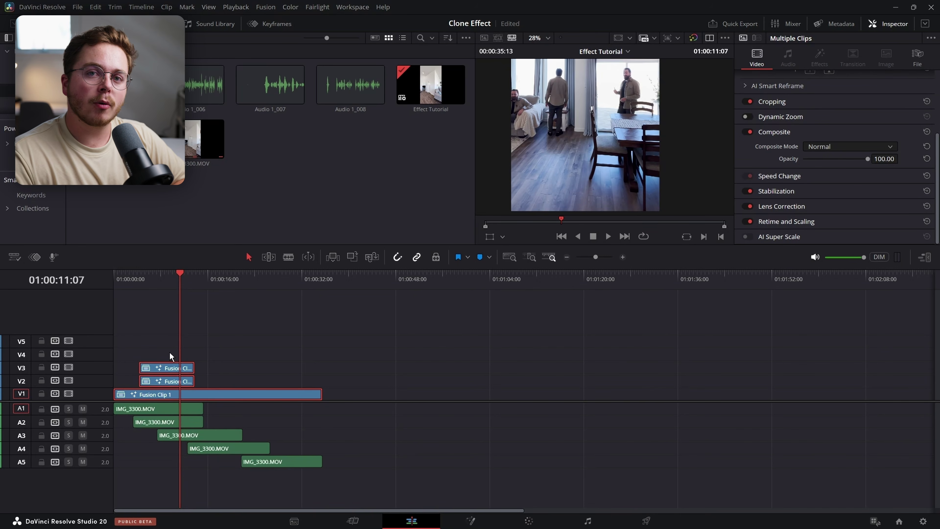
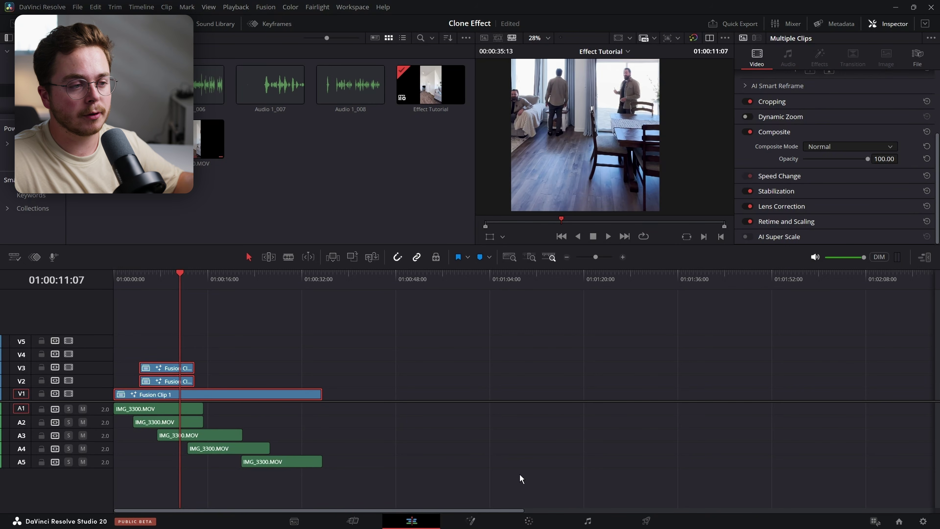
Import Effect Tutorial.mp4 from the Exports folder into the media pool
right_click(306, 142)
click(344, 242)
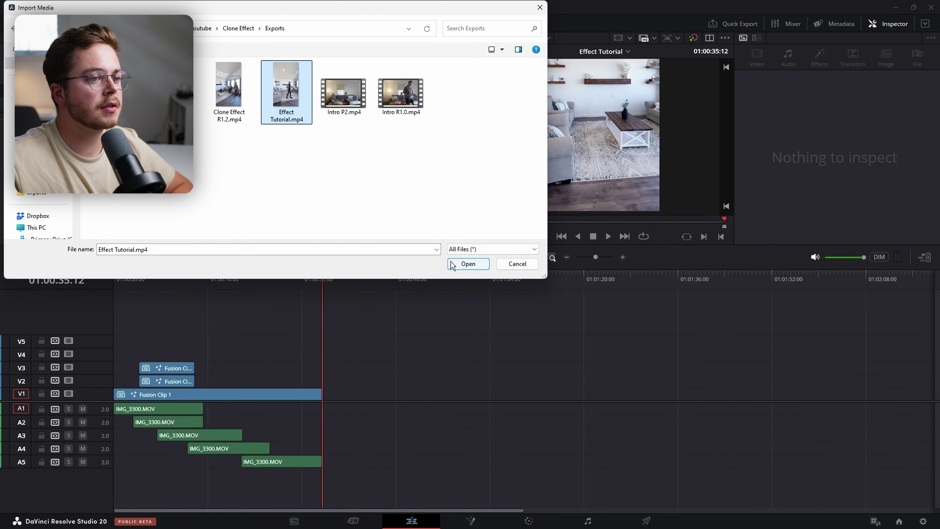
click(468, 263)
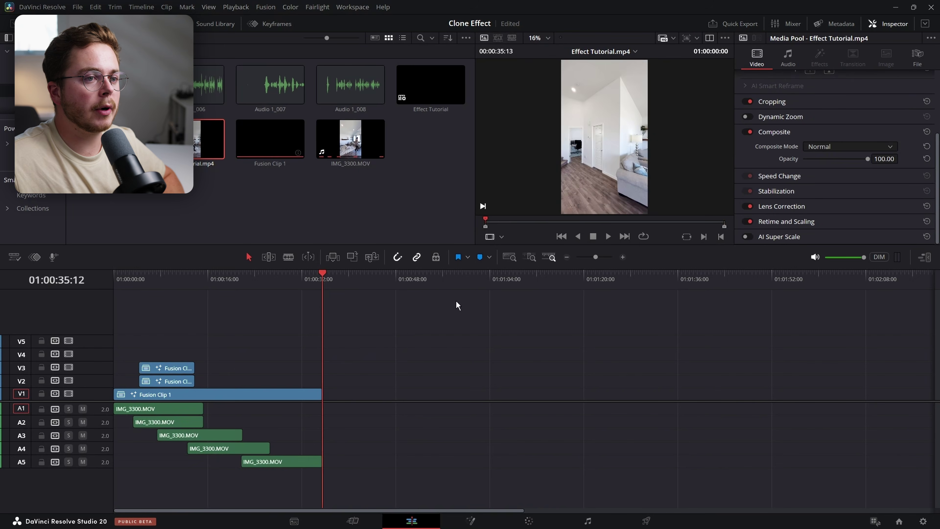
Place Effect Tutorial.mp4 on V1 and A1, delete the old timeline clips, move it to the timeline start and play it
drag(597, 152, 402, 394)
drag(330, 306, 105, 472)
key(BackSpace)
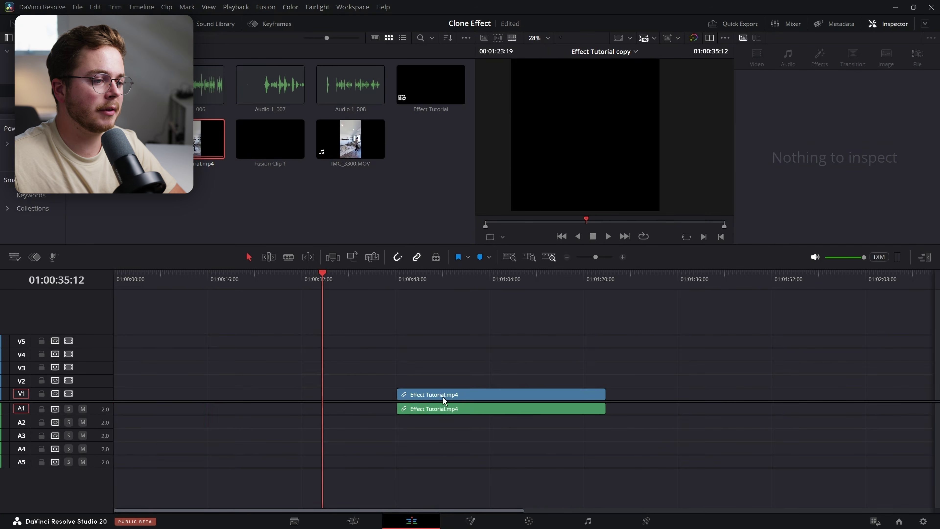
drag(415, 394, 125, 402)
key(Home)
key(space)
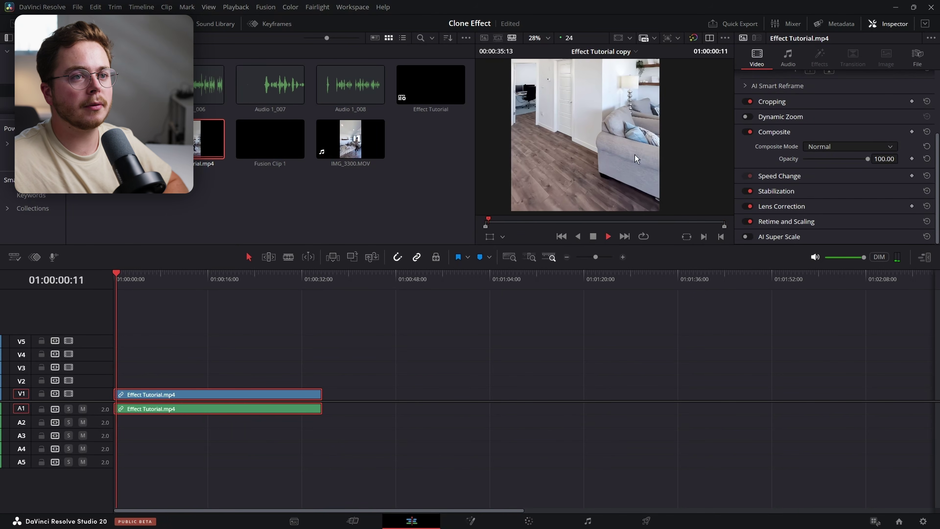
Split Effect Tutorial.mp4 at 01:00:02:17, just before the speech begins
click(623, 258)
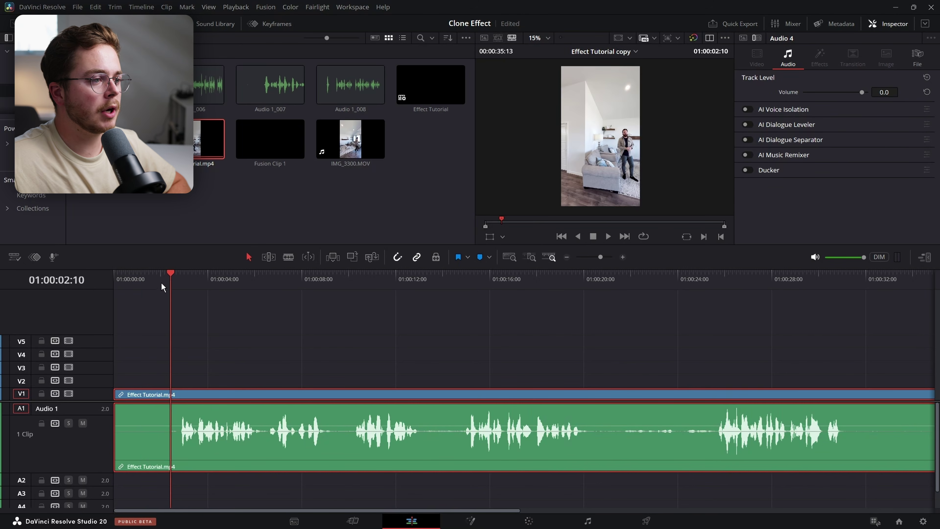
drag(170, 288, 178, 288)
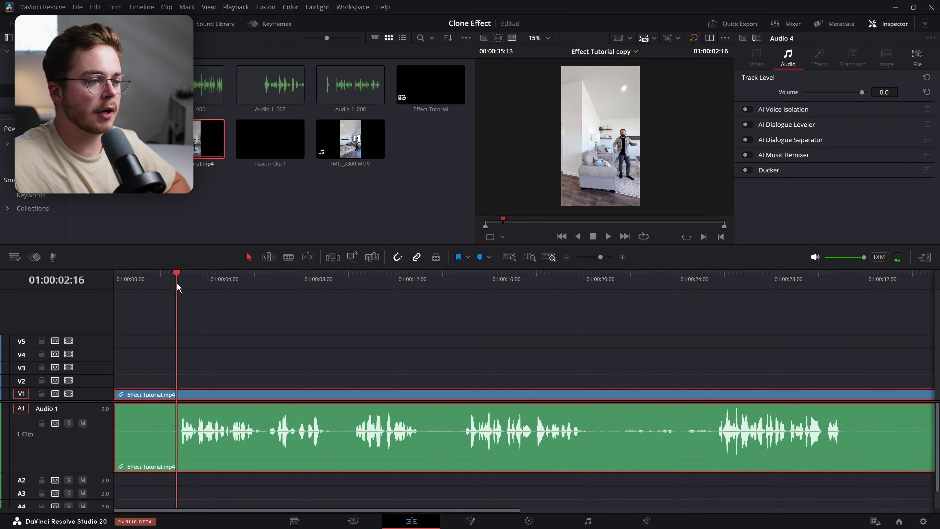
click(623, 257)
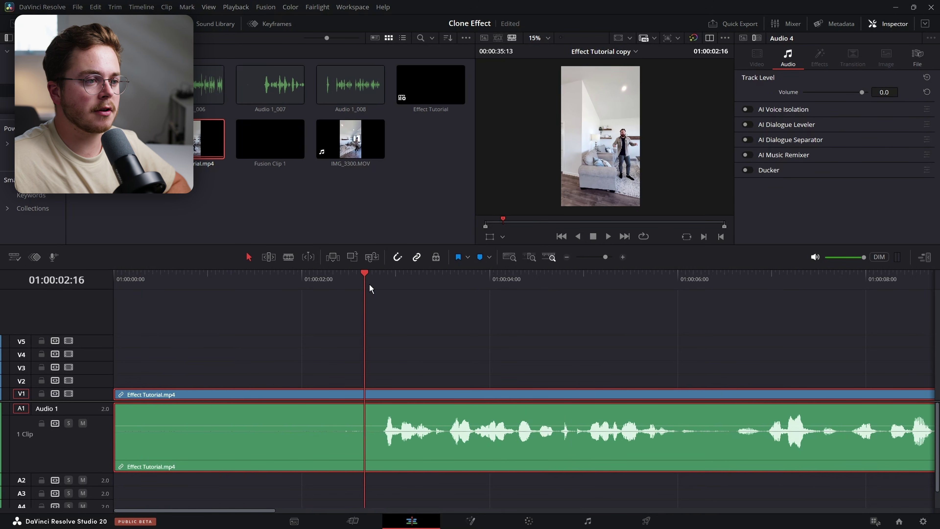
mouse_move(371, 289)
mouse_down()
mouse_move(383, 292)
mouse_move(369, 302)
mouse_up()
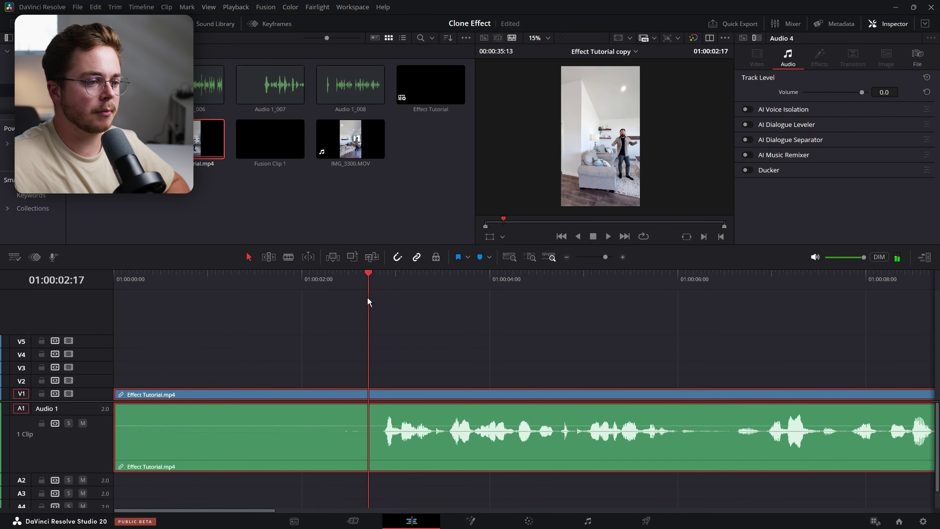
key(ctrl+b)
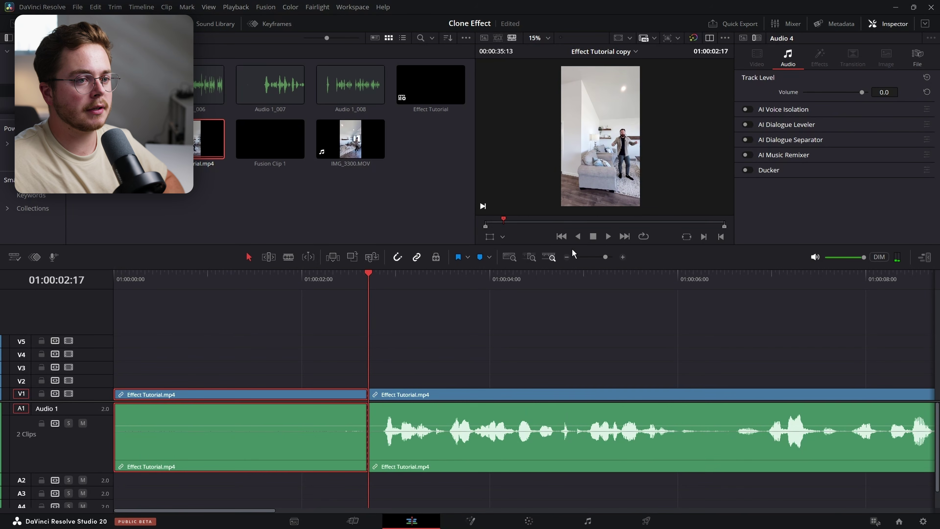
Move the opening segment onto V2 beyond the main clip's end, and shift the remaining clip to the timeline start
click(567, 257)
click(567, 258)
drag(133, 402, 565, 381)
drag(330, 398, 299, 398)
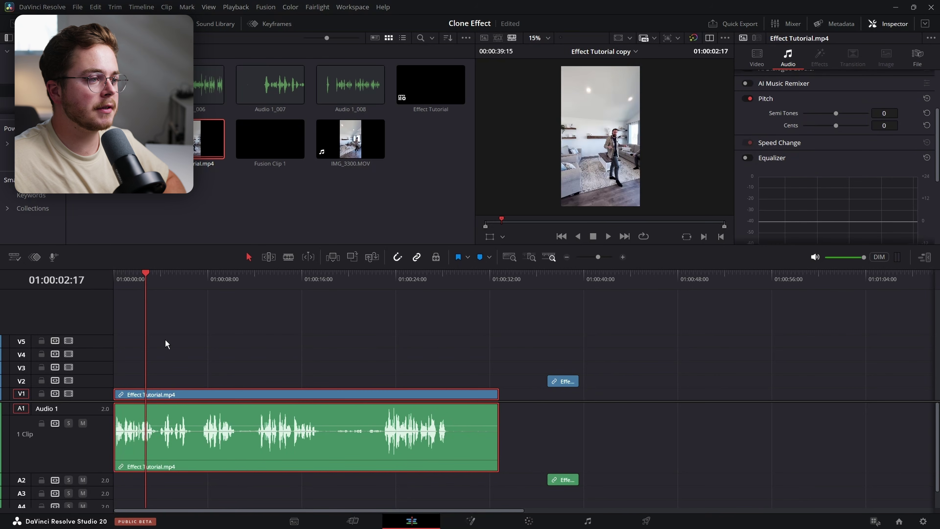
Loop playback from 01:00:39:00 to preview how the moved segment's end joins the timeline start
key(Home)
key(space)
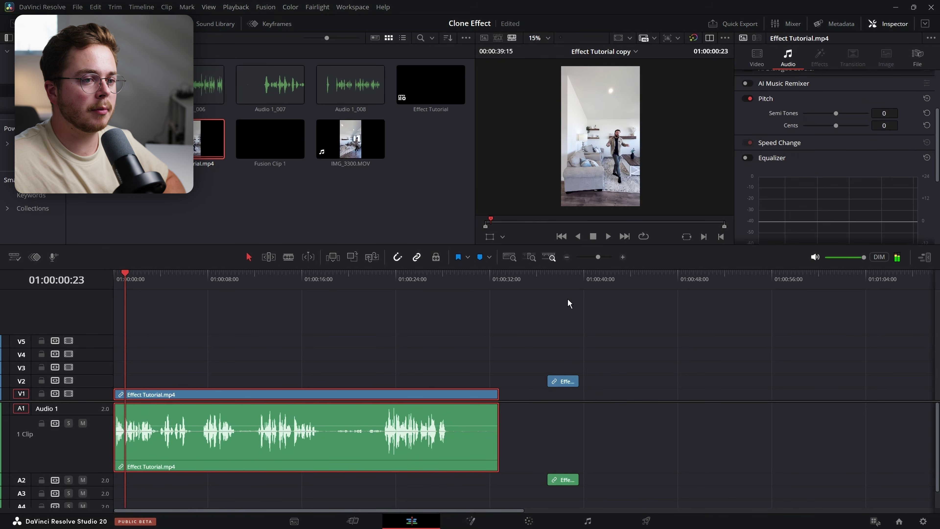
click(567, 279)
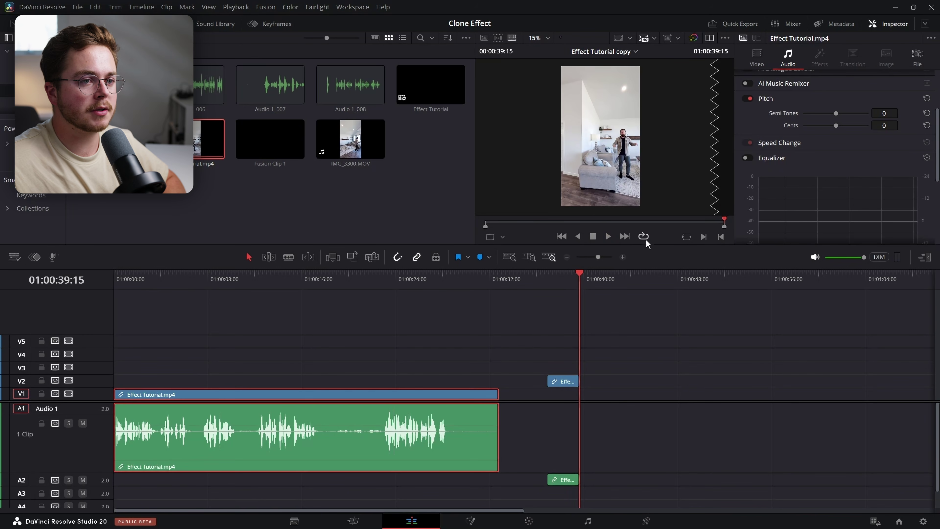
click(572, 280)
key(space)
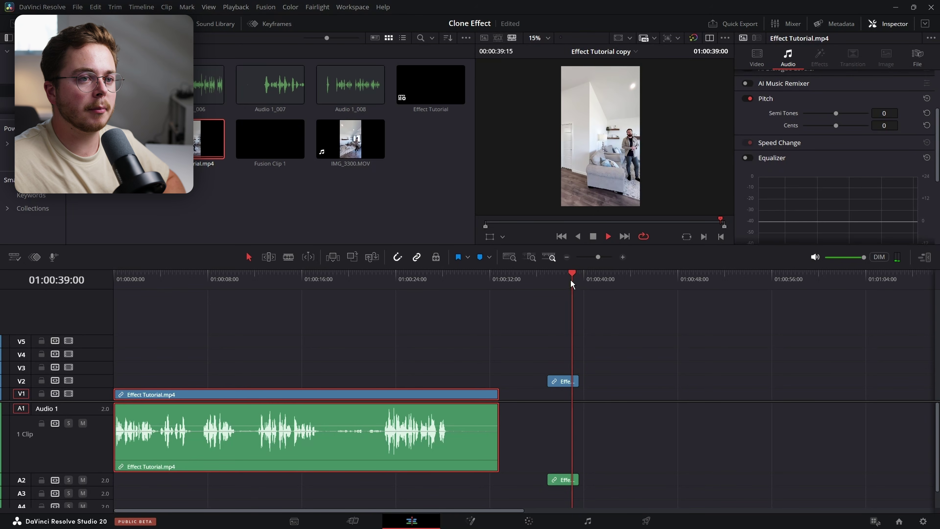
key(space)
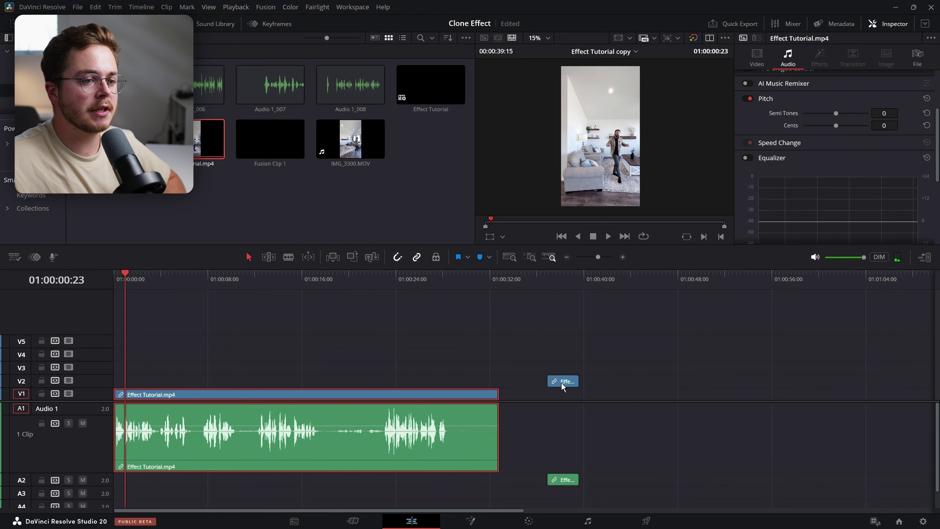
click(611, 401)
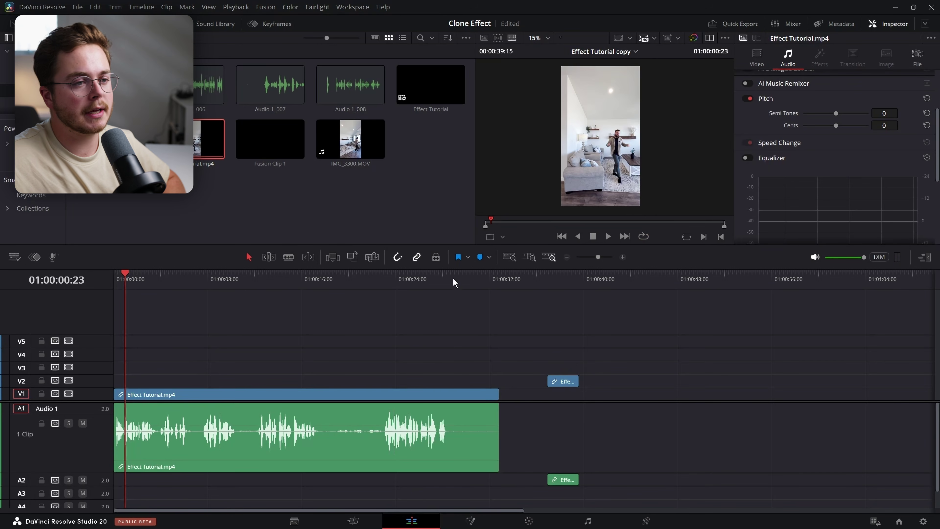
Move the V2 segment back so it ends flush with the V1 clip, and lower its opacity to 54.96
click(431, 280)
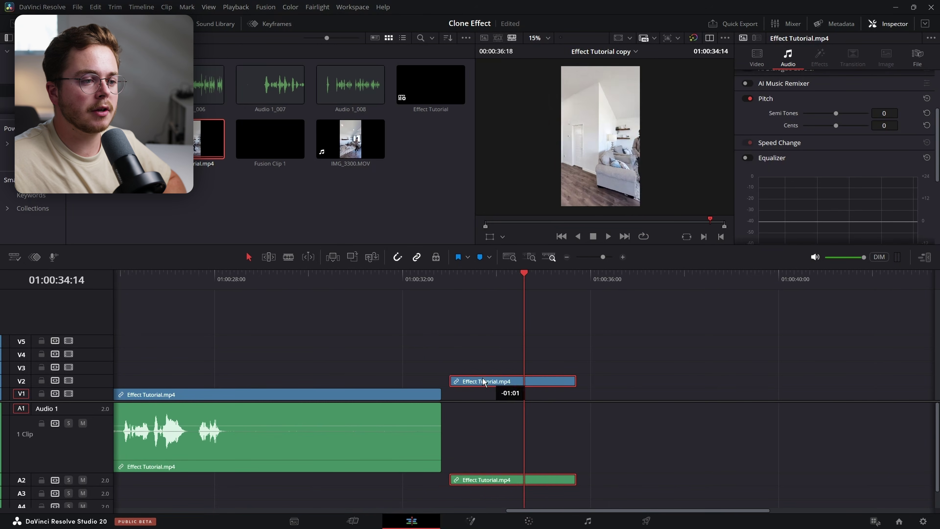
drag(510, 381, 374, 381)
click(366, 296)
click(397, 383)
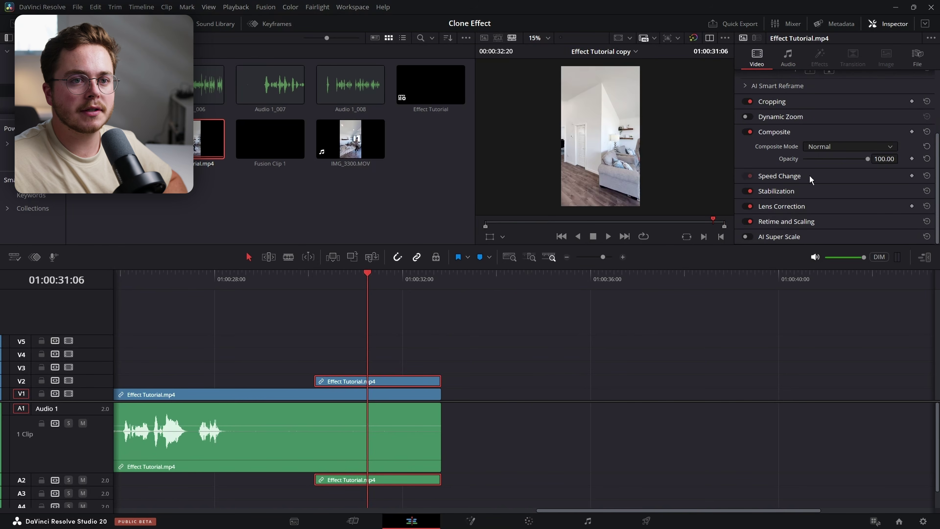
drag(866, 158, 832, 158)
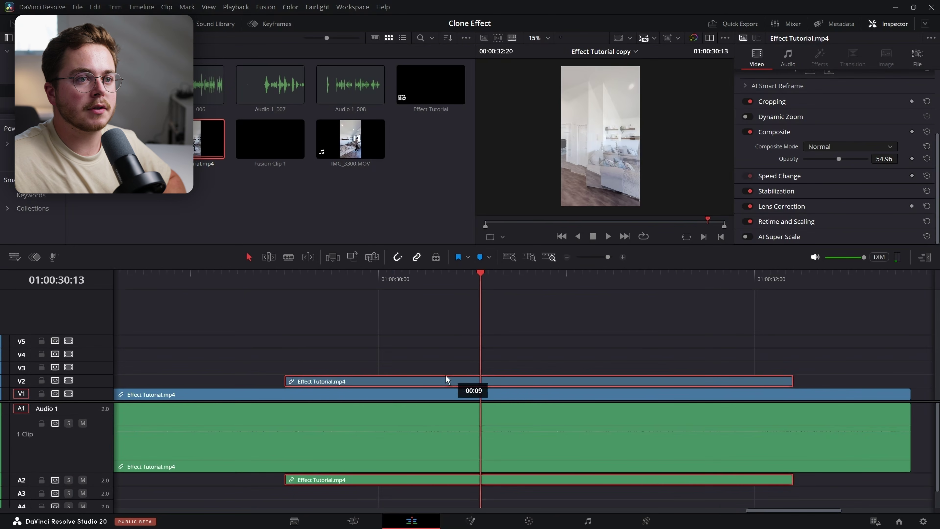
Slide the semi-transparent V2 clip earlier to line up the room with V1 at 01:00:30:13, and check the overlap at 01:00:29:03
drag(445, 378, 324, 374)
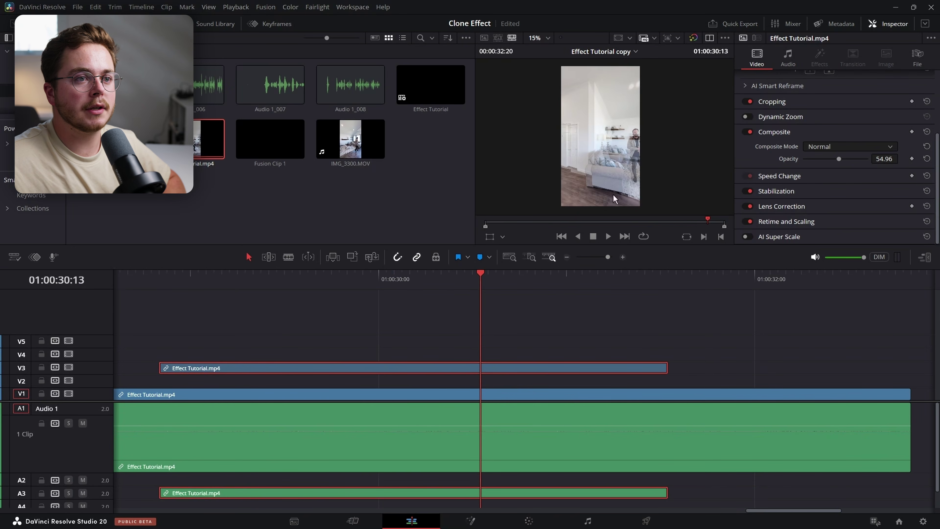
scroll(572, 104, up, 5)
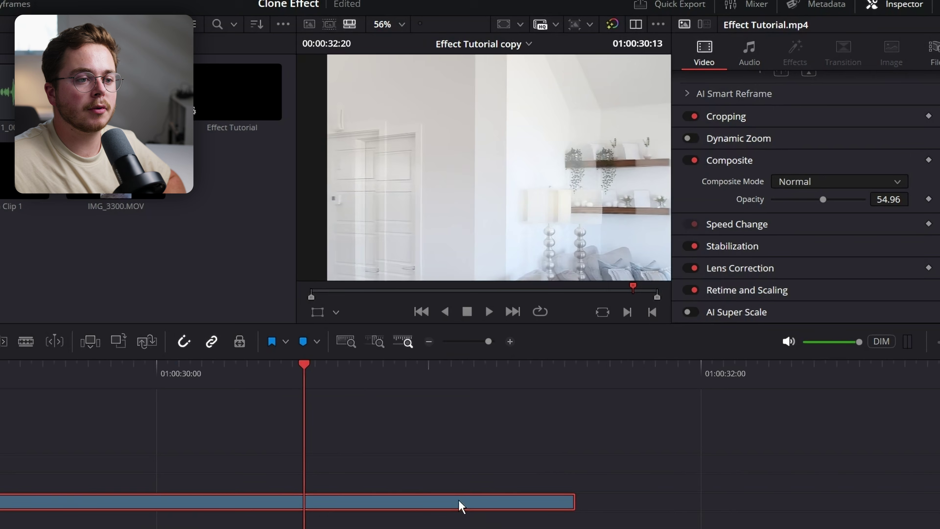
drag(582, 368, 505, 368)
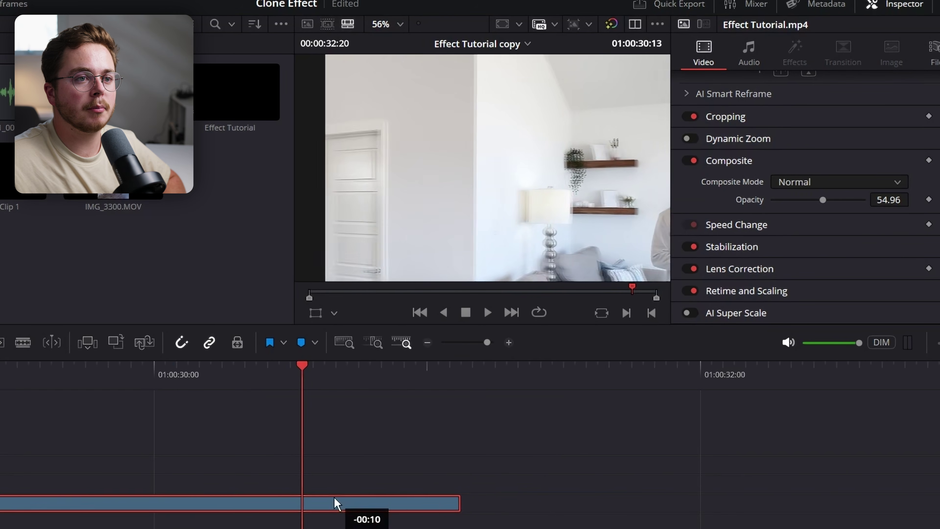
drag(337, 503, 323, 524)
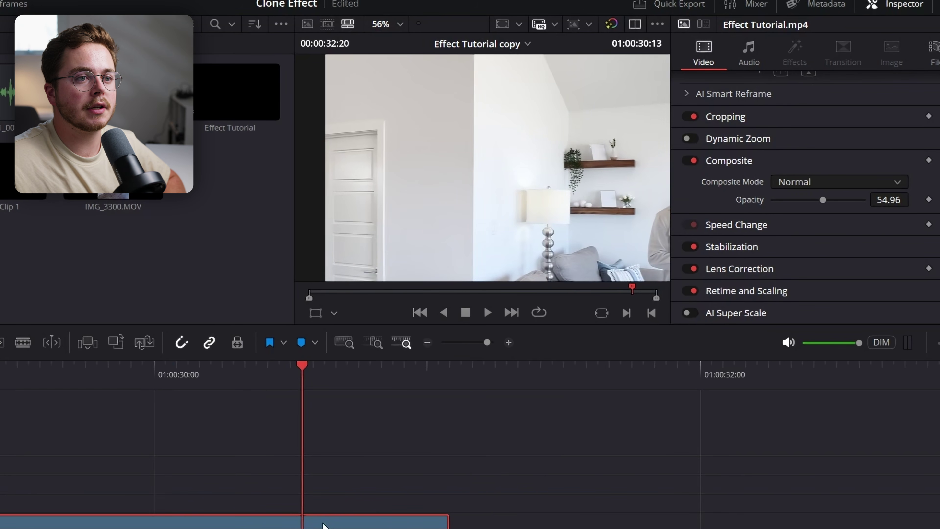
scroll(592, 269, down, 5)
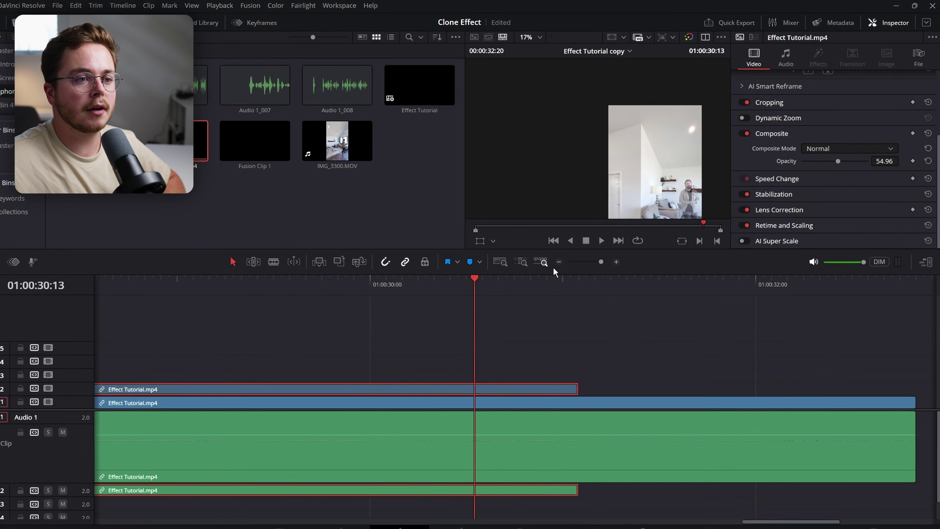
scroll(529, 406, down, 4)
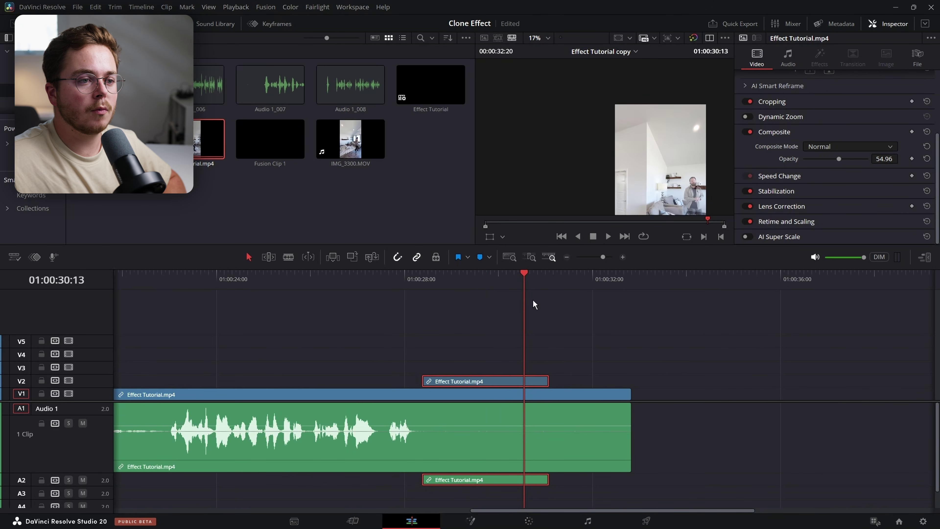
drag(525, 272, 458, 278)
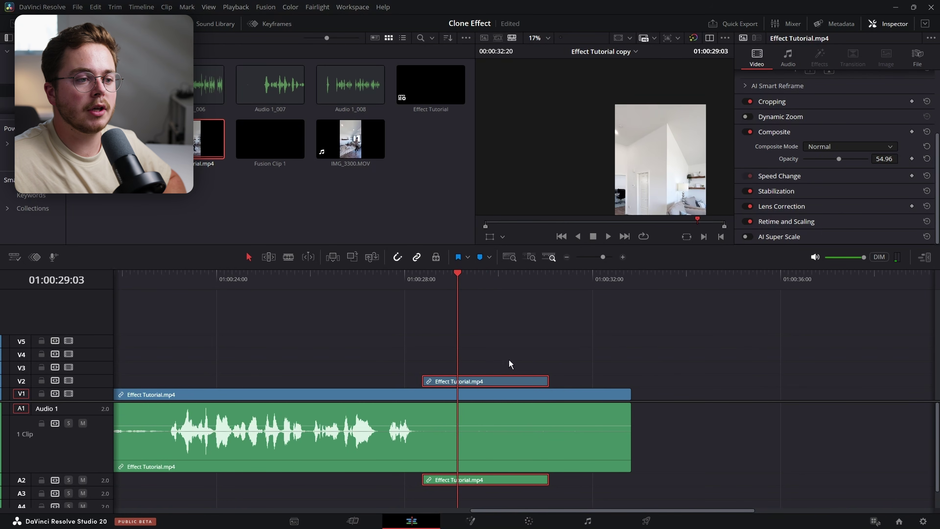
drag(661, 174, 569, 139)
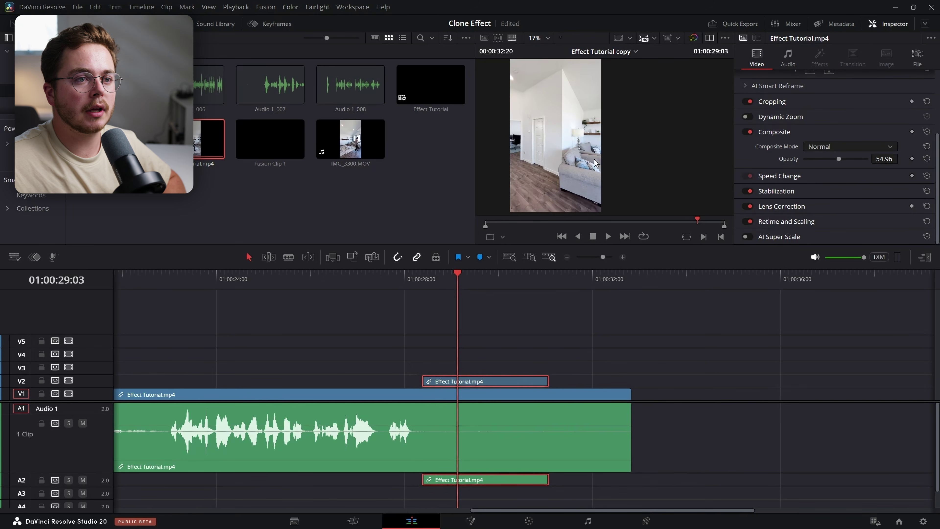
scroll(595, 163, up, 3)
Enlarge the V2 track, reset its clip's opacity to 100 and add a fade-in ending at about 01:00:29:00
mouse_move(462, 275)
mouse_down()
mouse_move(468, 282)
mouse_move(452, 288)
mouse_up()
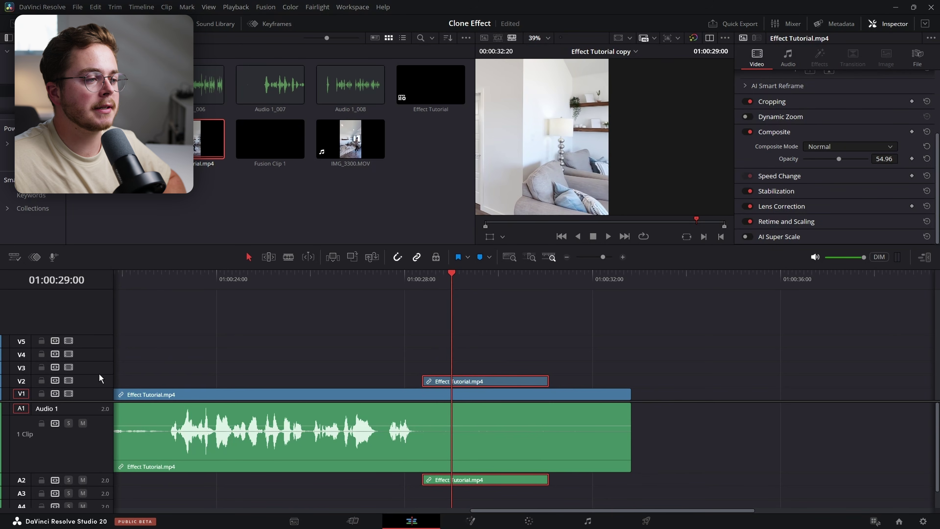
drag(108, 375, 112, 330)
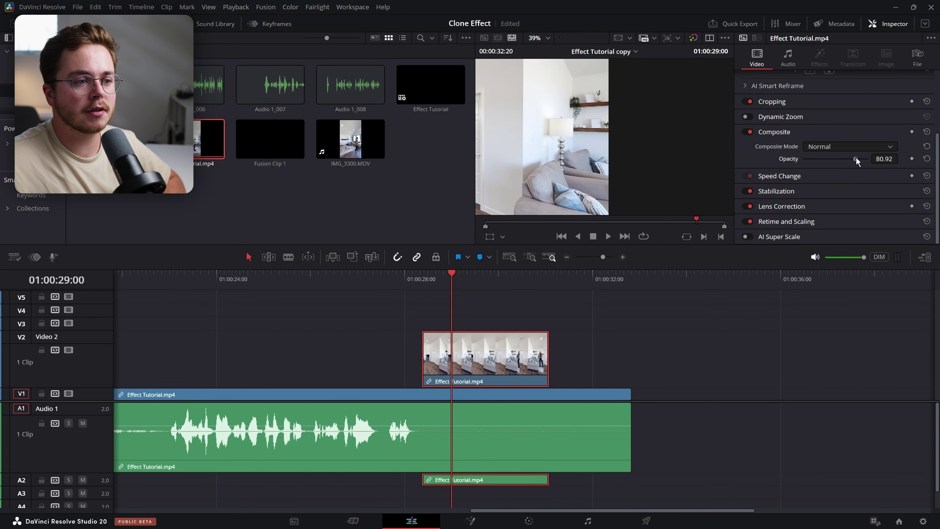
double_click(857, 160)
drag(423, 332, 454, 337)
Play and scrub around the V2 clip's fade-in to examine the blend between the two takes
key(/)
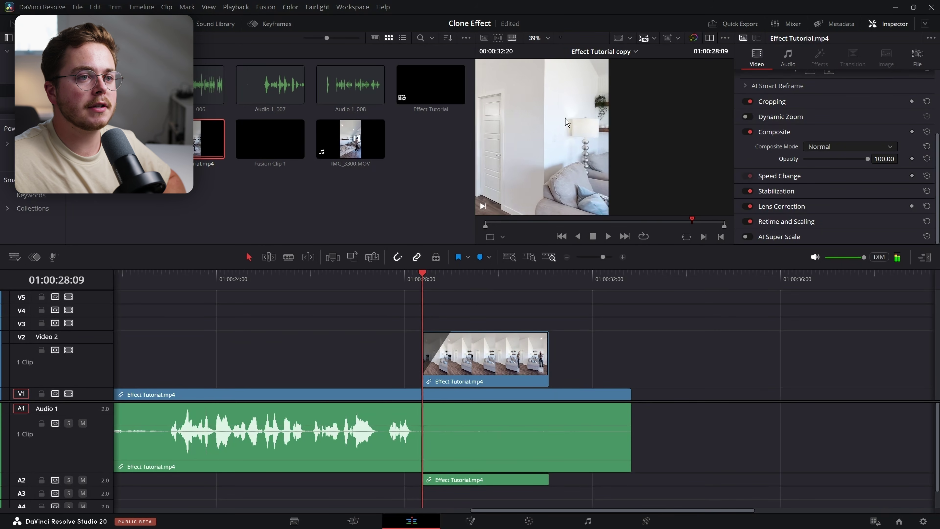
scroll(529, 119, up, 3)
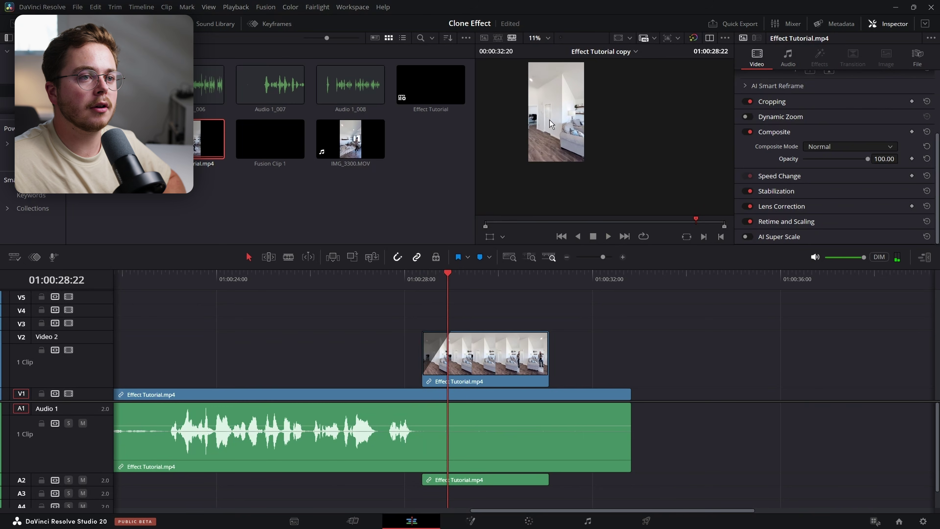
scroll(555, 159, up, 1)
key(/)
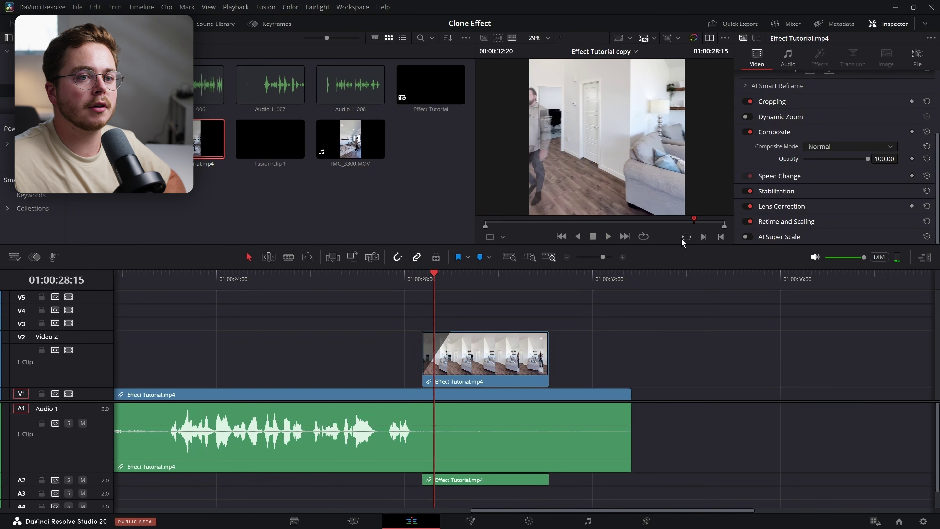
drag(696, 227, 698, 224)
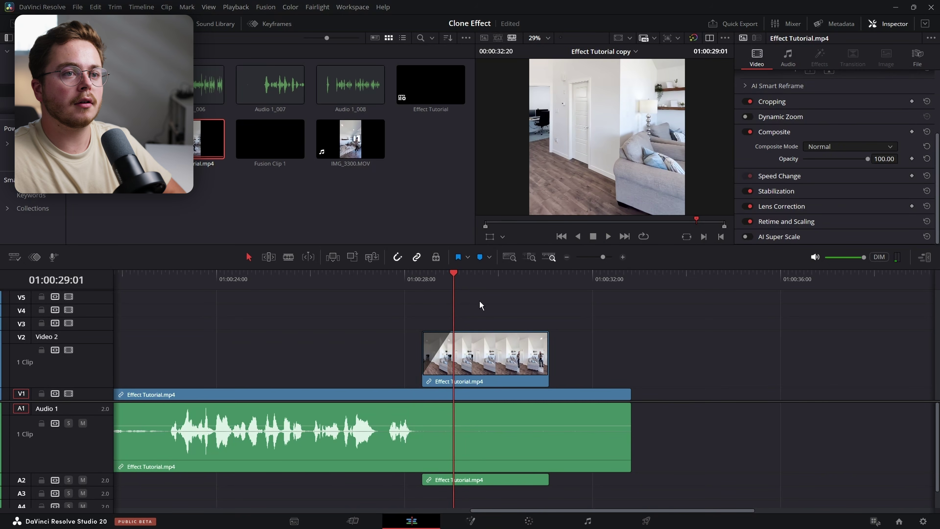
Find the frame where the background take is free of the man and trim the V2 clip's start to 01:00:28:21
key(Left)
key(Left)
key(Left)
key(Left)
key(Left)
key(Left)
key(Right)
key(Right)
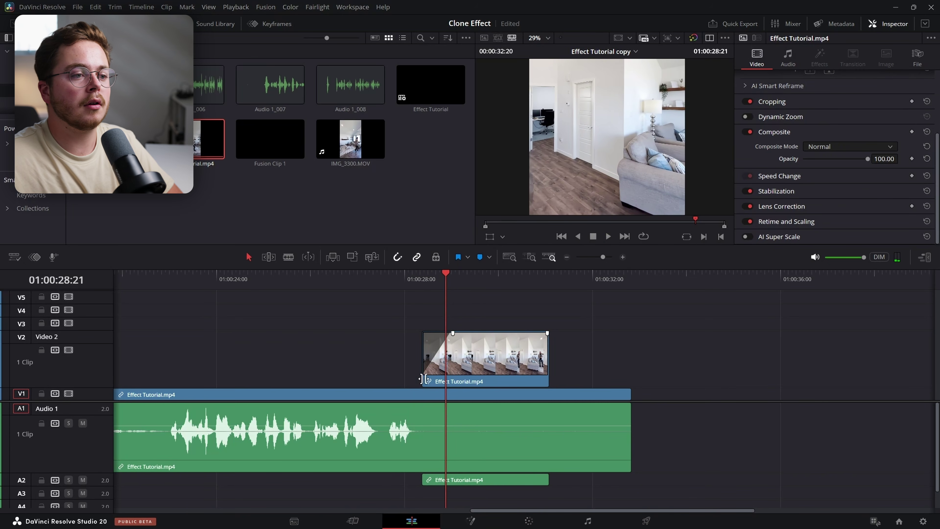
drag(424, 366, 448, 367)
Step through the frames of the crossfade and shorten the V2 clip's fade-in to end at 01:00:29:07
key(Right)
key(Right)
key(Right)
key(Right)
key(Right)
key(Right)
key(Right)
key(Right)
key(Right)
key(Right)
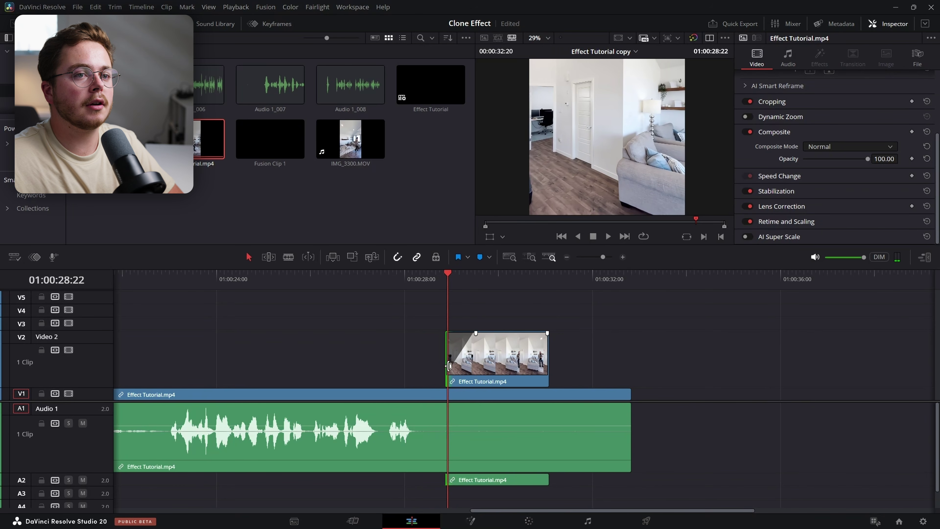
key(Right)
key(Right)
key(Right)
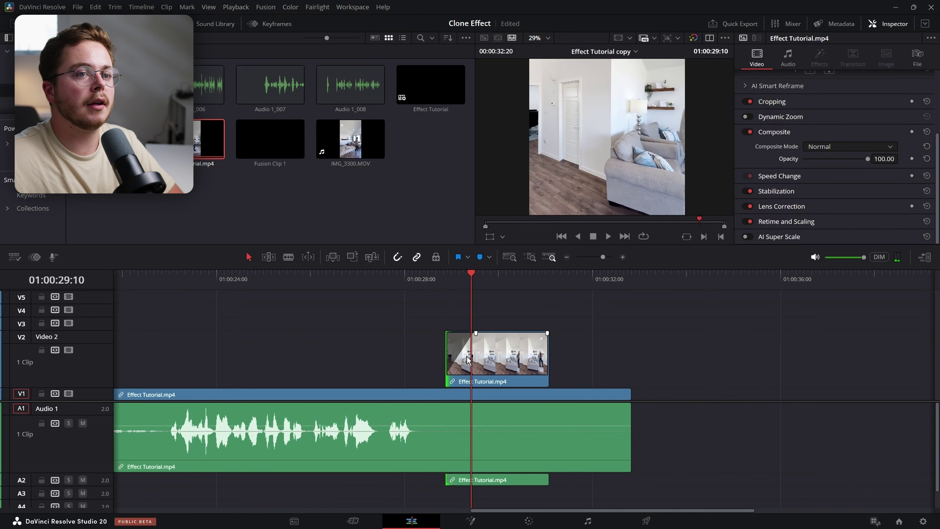
key(Left)
key(Left)
key(Left)
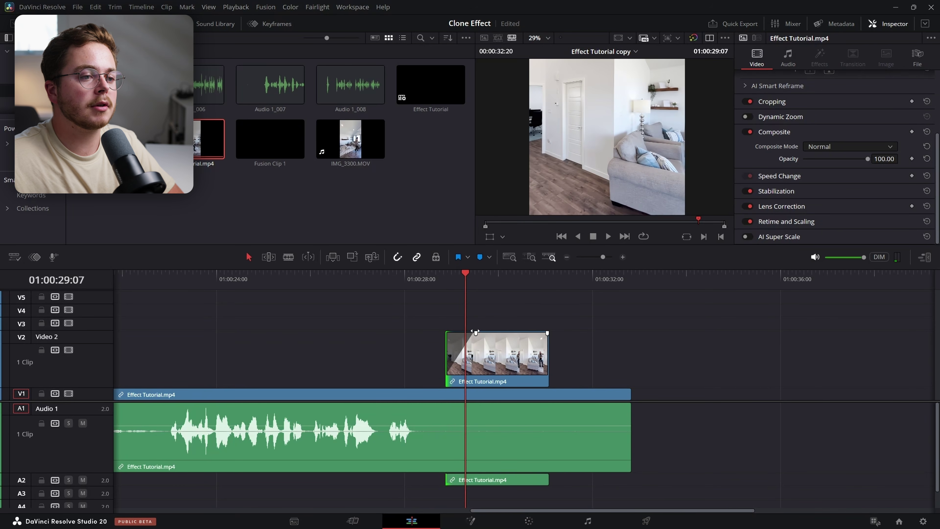
drag(476, 332, 465, 333)
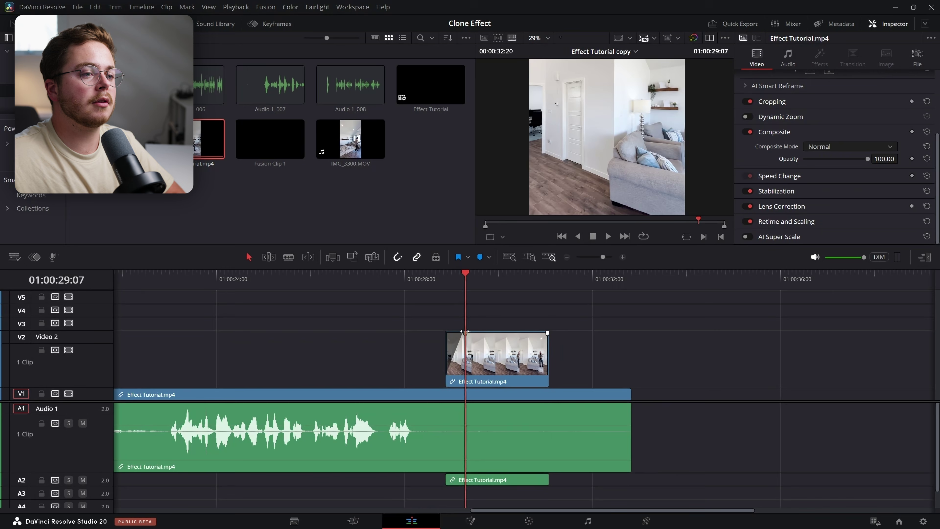
Play the sequence from just before the V2 clip to check the shortened crossfade
click(430, 277)
key(space)
click(430, 274)
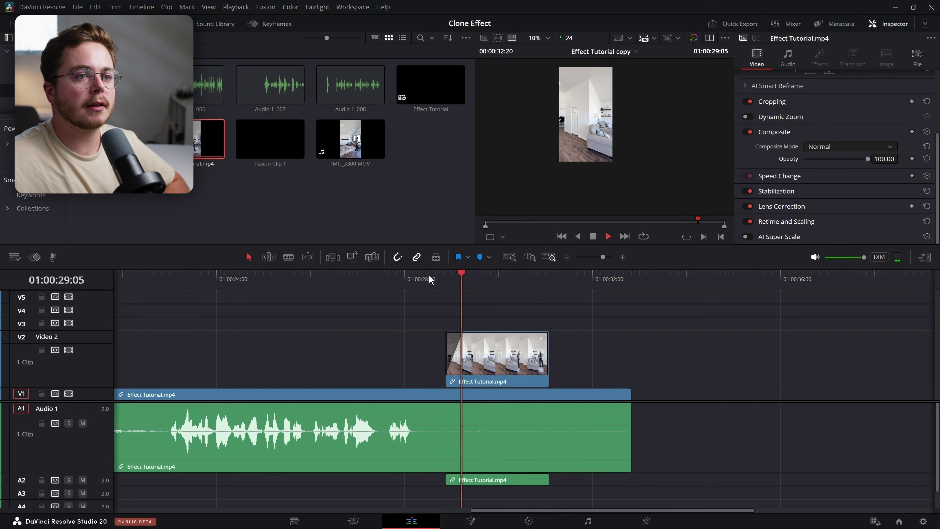
key(space)
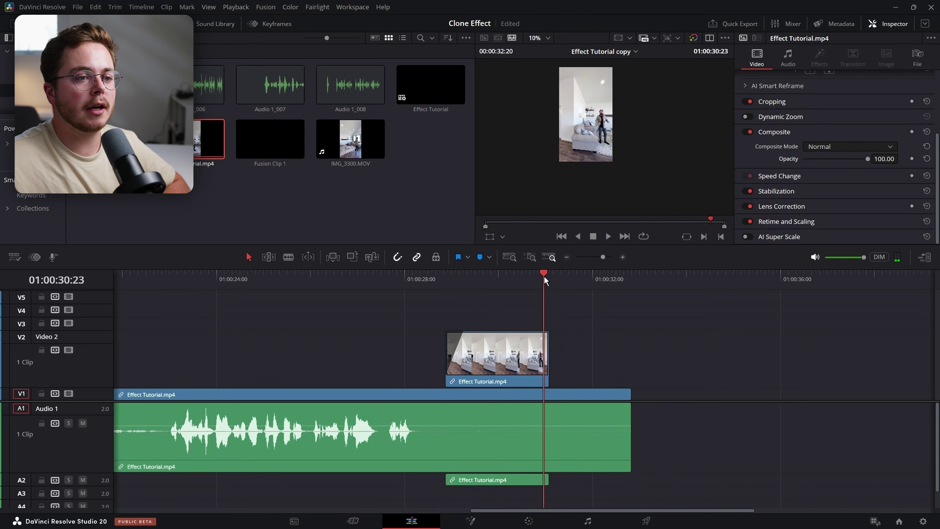
Split the V1 clip and its audio at 01:00:31:02, where the V2 clip ends, and delete the remainder
drag(544, 276, 549, 284)
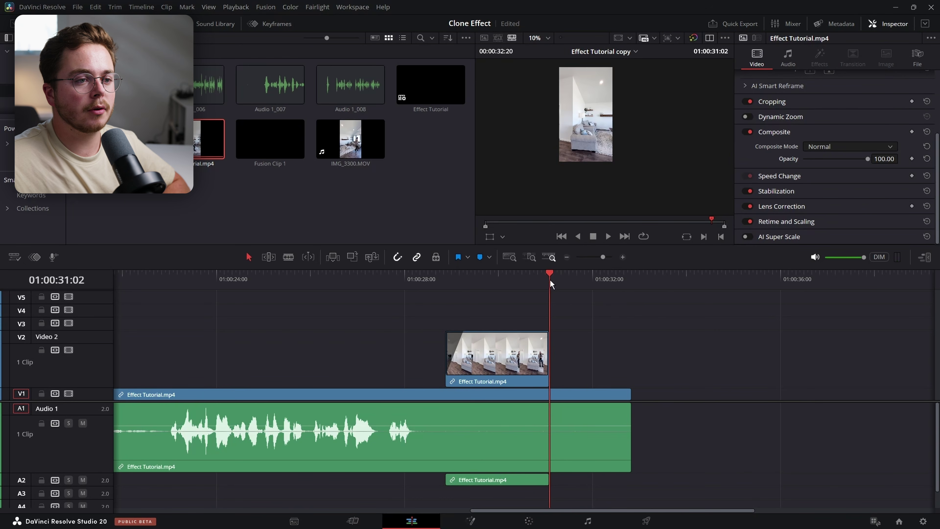
click(571, 390)
key(ctrl+b)
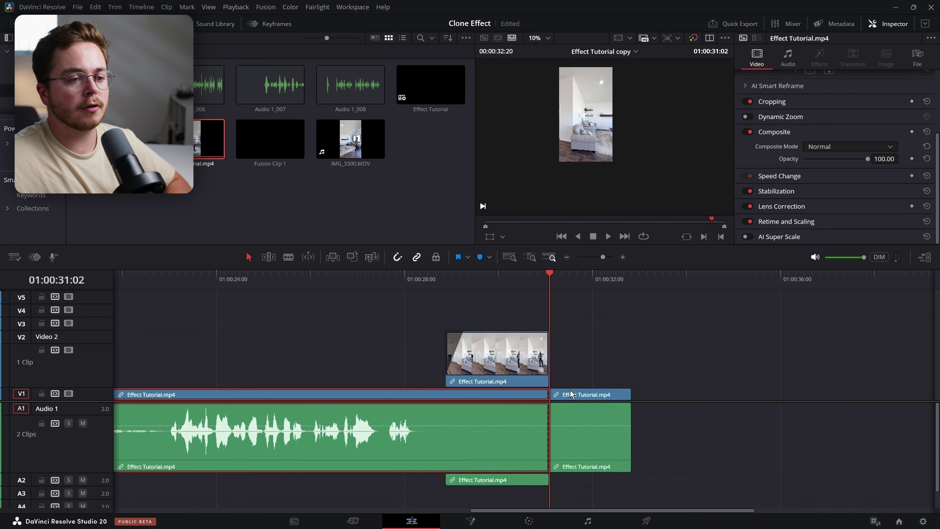
click(570, 393)
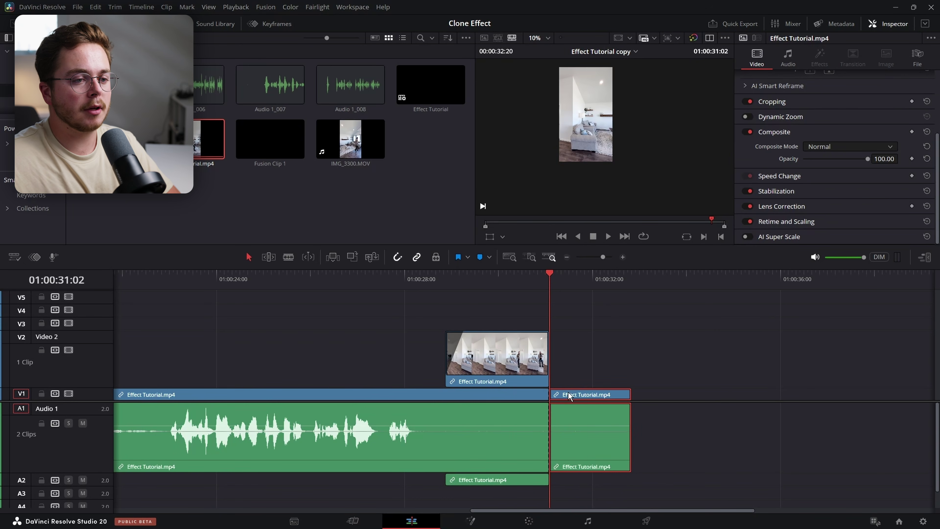
key(Delete)
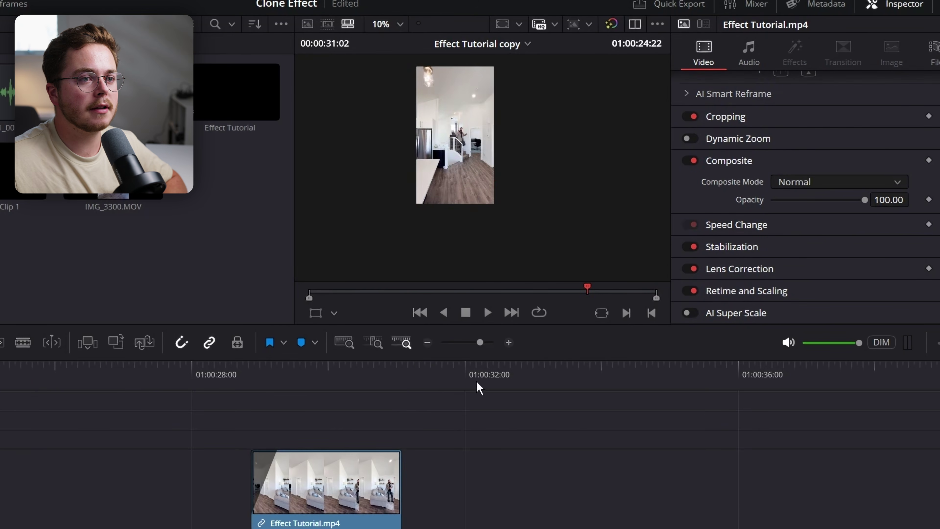
Turn on loop playback and play the end of the sequence through the crossfade to check the loop
key(space)
click(539, 313)
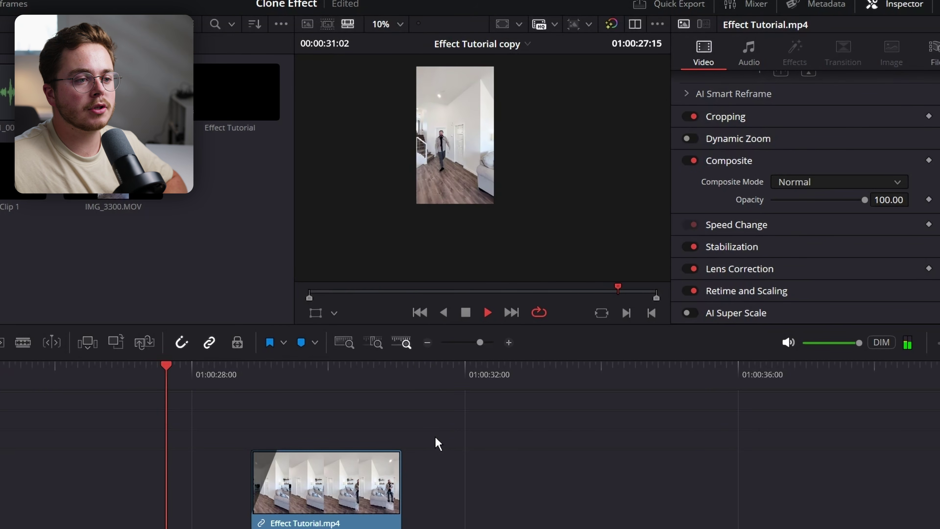
key(shift+z)
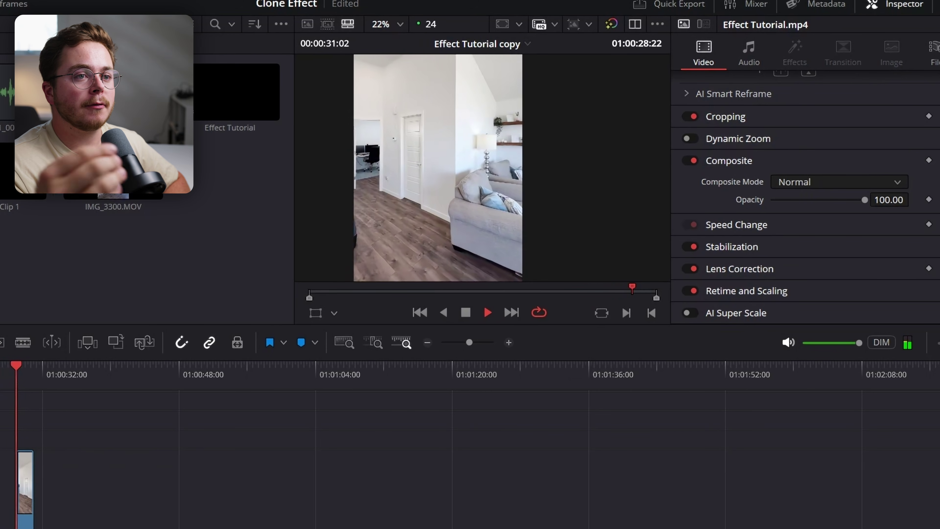